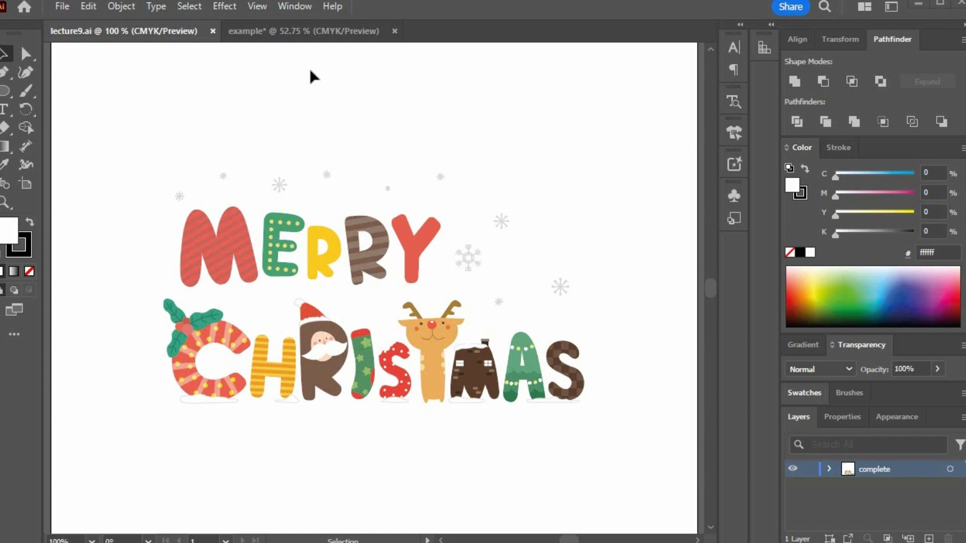
- Switch to the example document and draw a large circle with default white fill and black stroke in the artboard's upper half
left_click(287, 30)
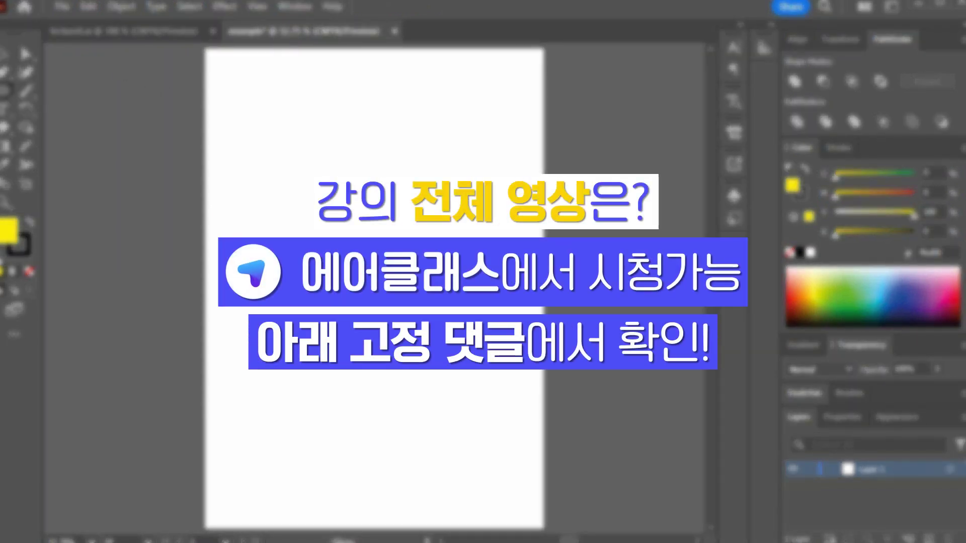
key("d")
left_click_drag(302, 146, 434, 292)
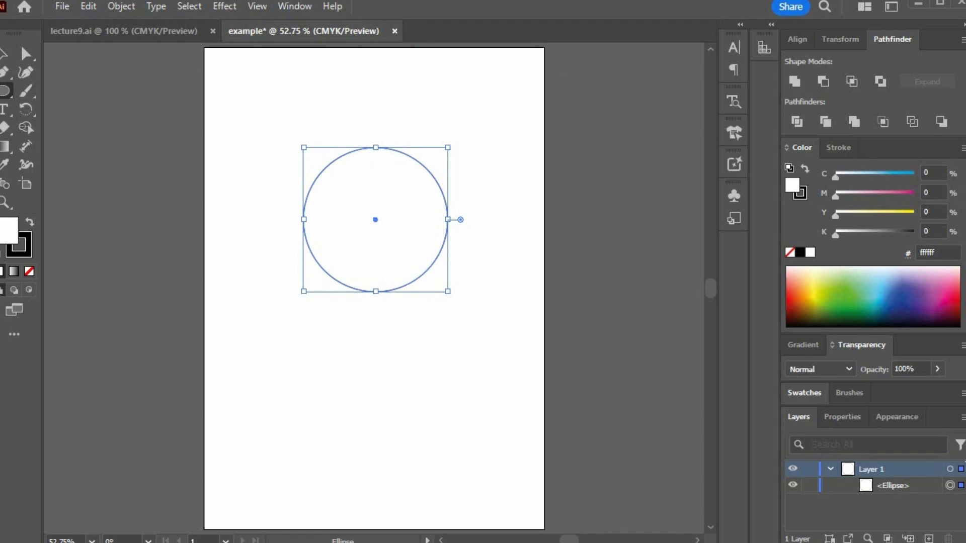
- Show the CSS Properties (Deprecated) panel and expand the collapsed panels beside it
left_click(257, 7)
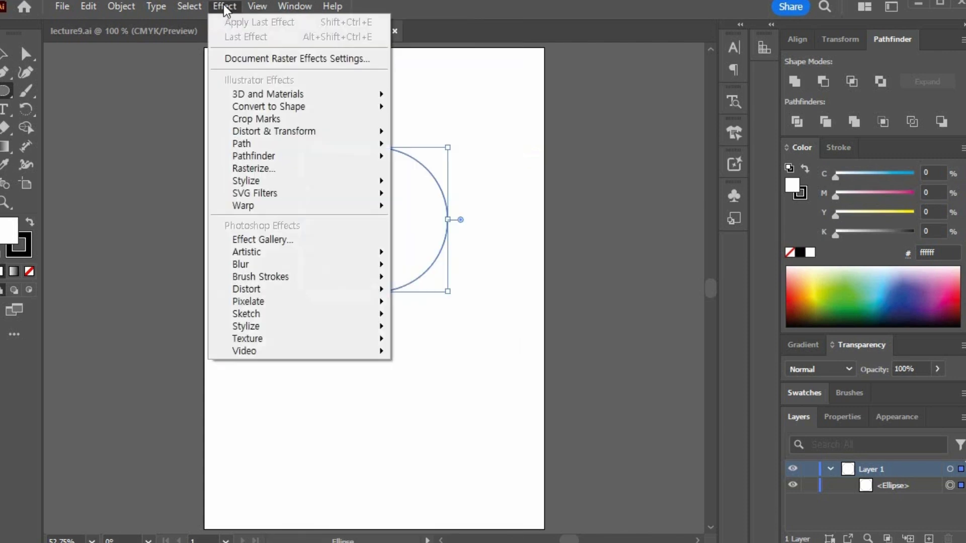
mouse_move(295, 8)
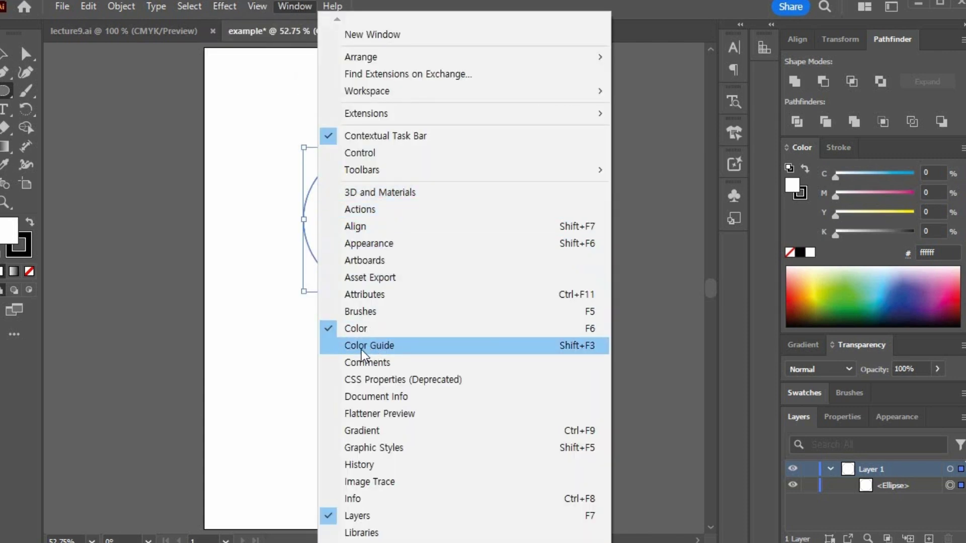
left_click(386, 381)
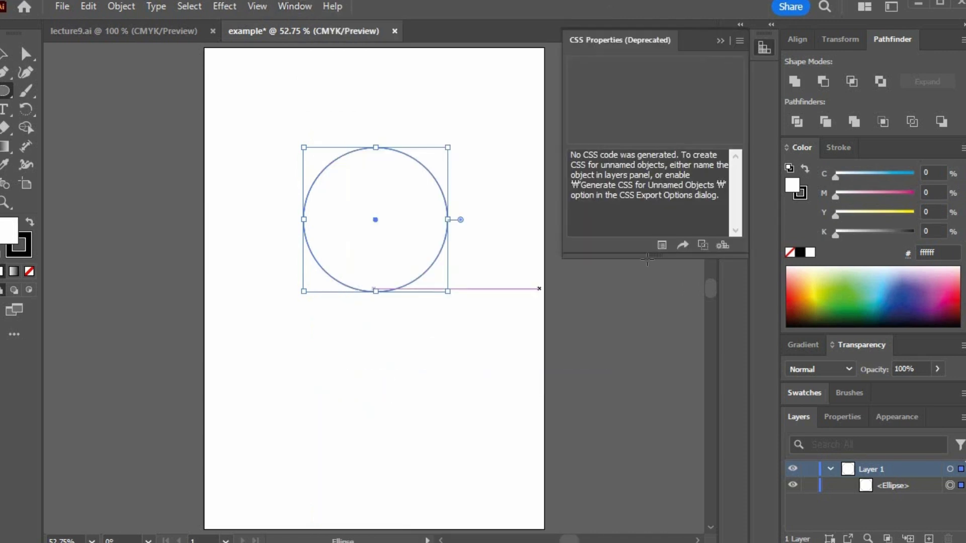
left_click(771, 25)
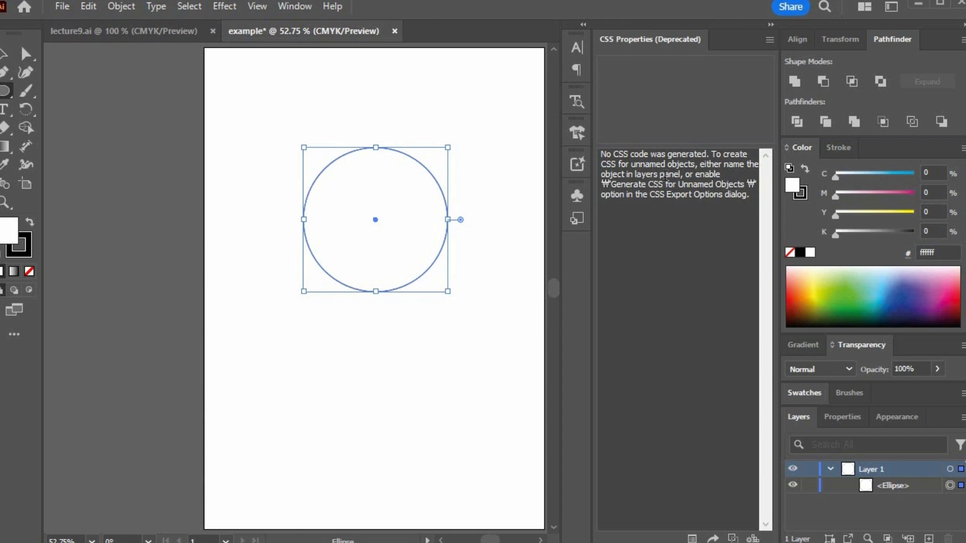
- Rename the circle object in Layer 1 as round and make its stroke the active colour
left_click(830, 469)
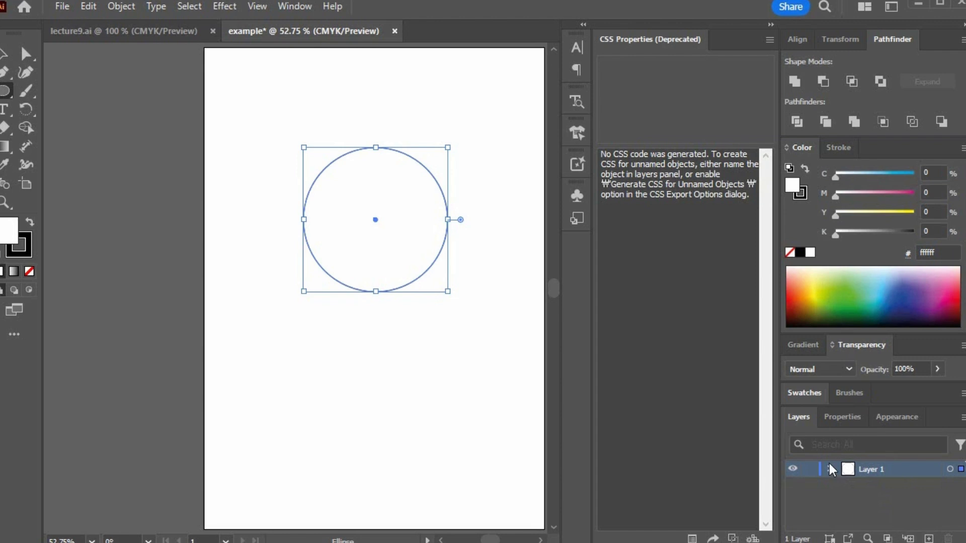
left_click(830, 469)
double_click(889, 486)
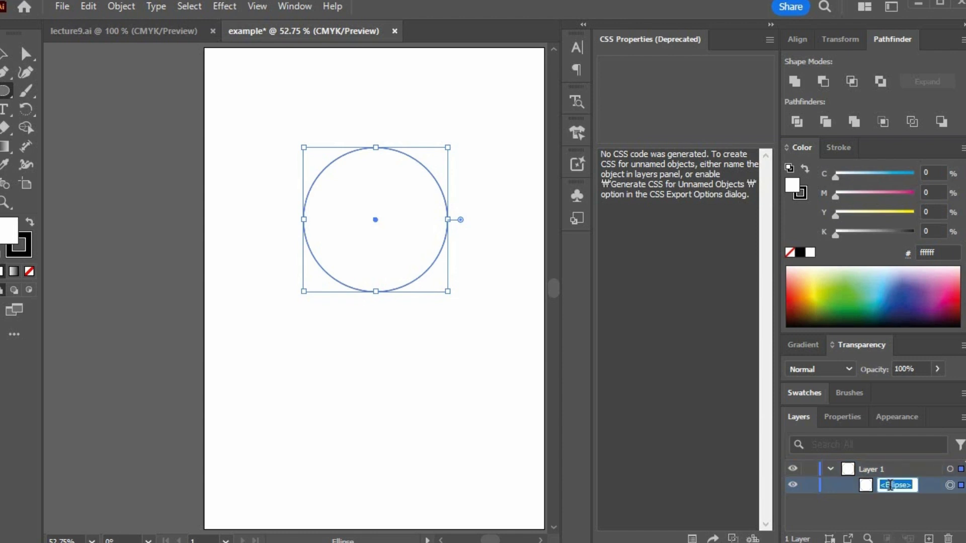
type("round")
key("Return")
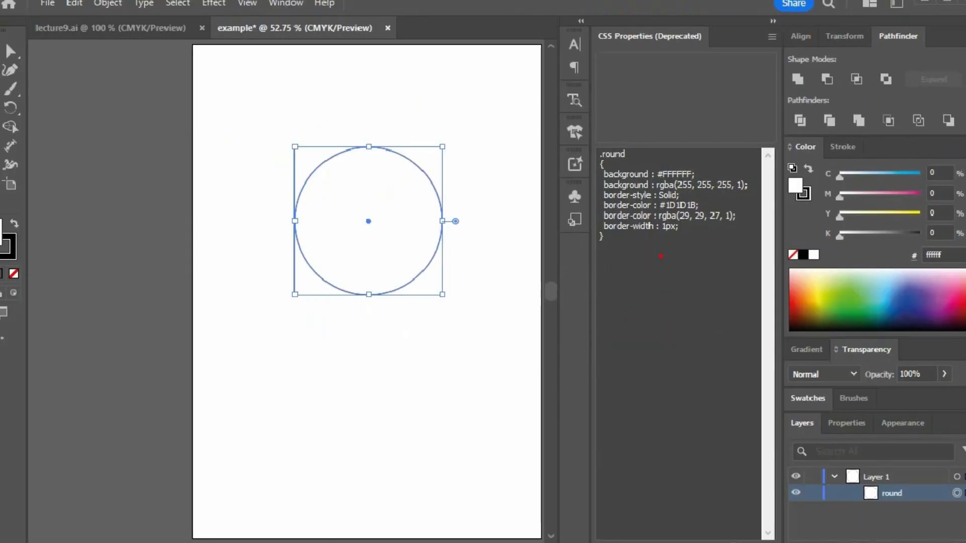
left_click(804, 192)
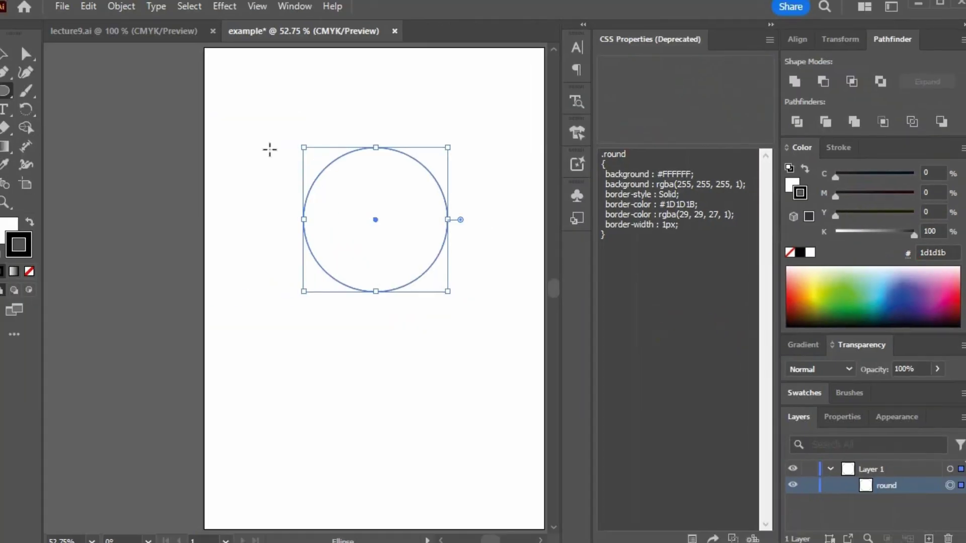
- Draw a square with the Rectangle Tool, overlapping the lower-right part of the circle
left_click(4, 96)
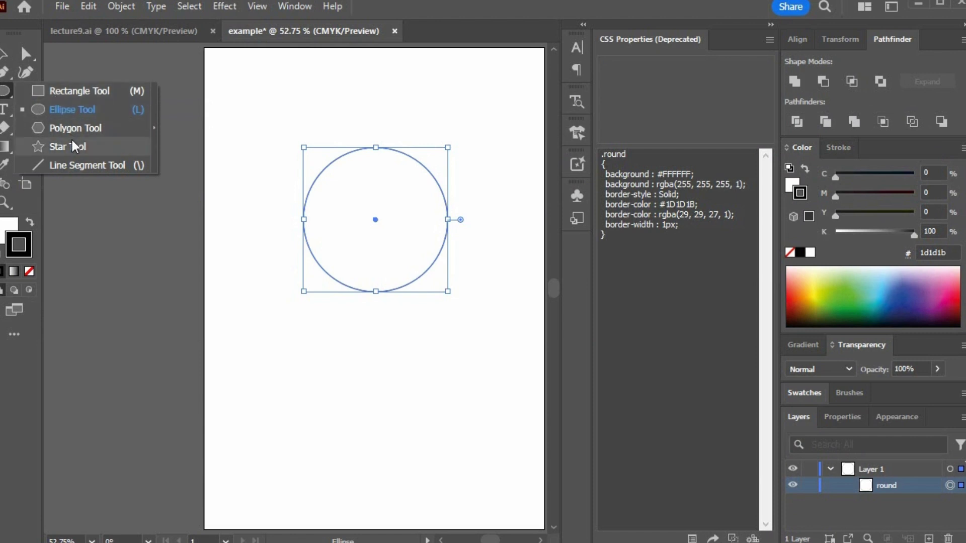
left_click(80, 91)
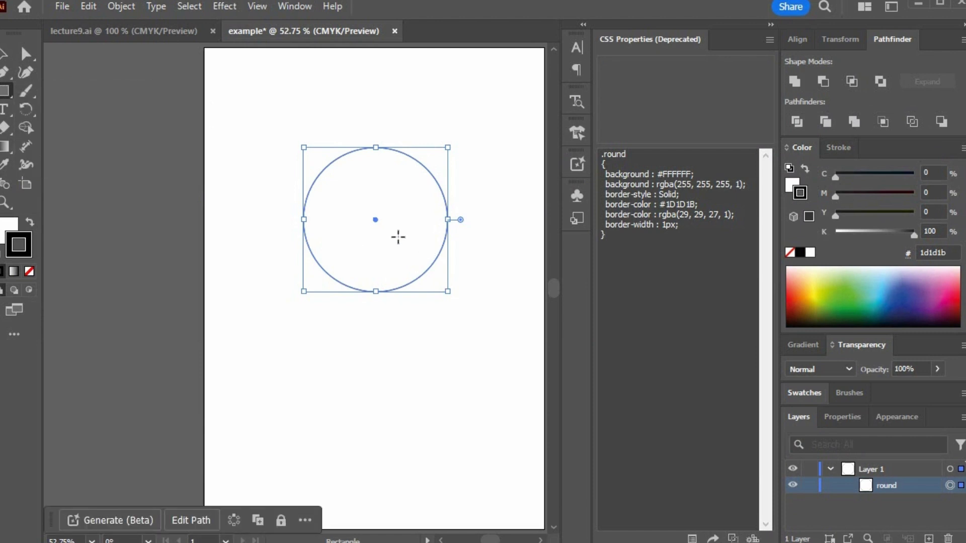
left_click_drag(392, 244, 485, 337)
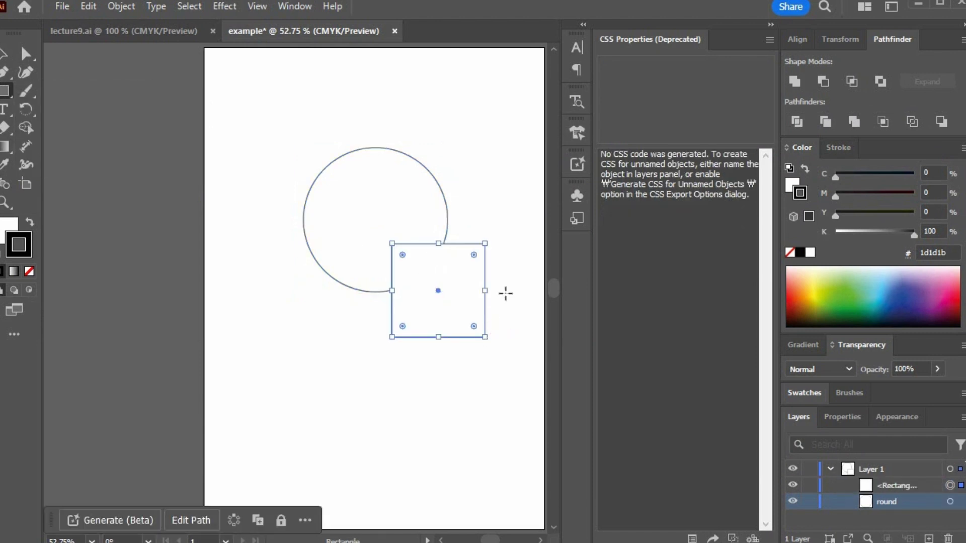
- Rename the square object in Layer 1 as box
left_click(899, 485)
type("bo")
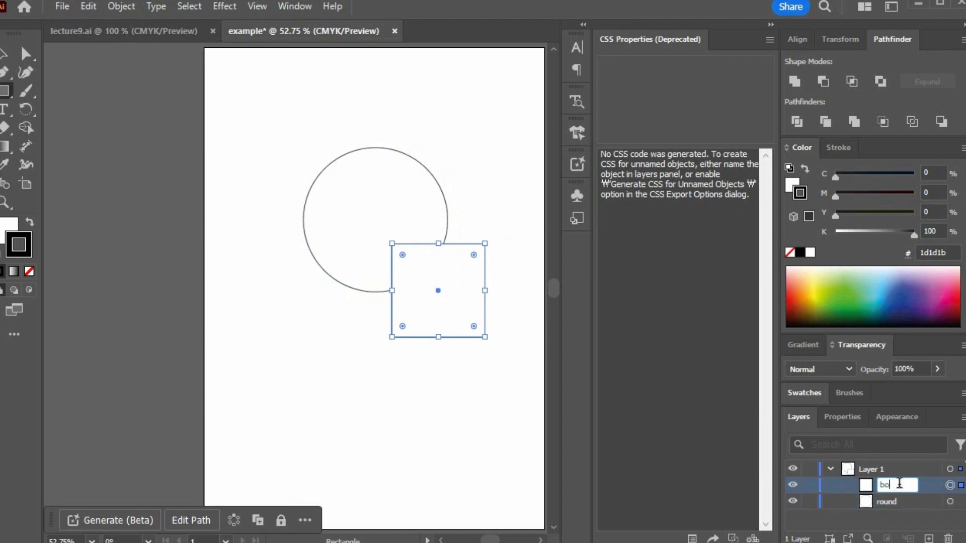
type("x")
key("Return")
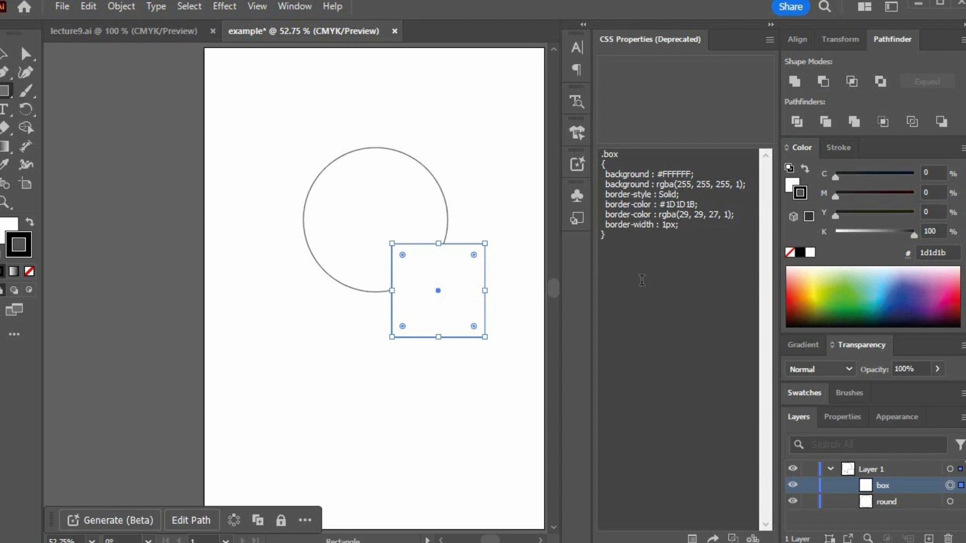
- Set up the selected square for export as a screen asset and name the asset box
key("v")
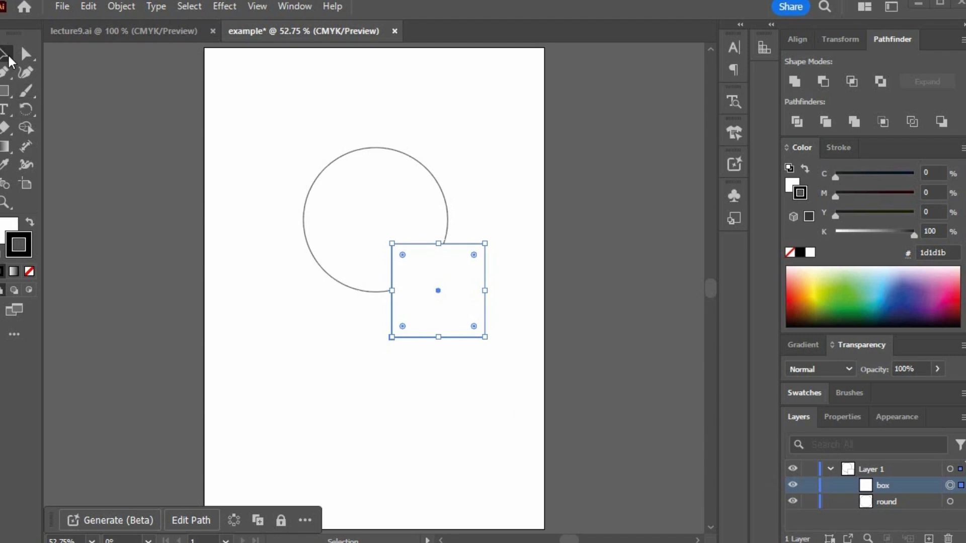
right_click(424, 266)
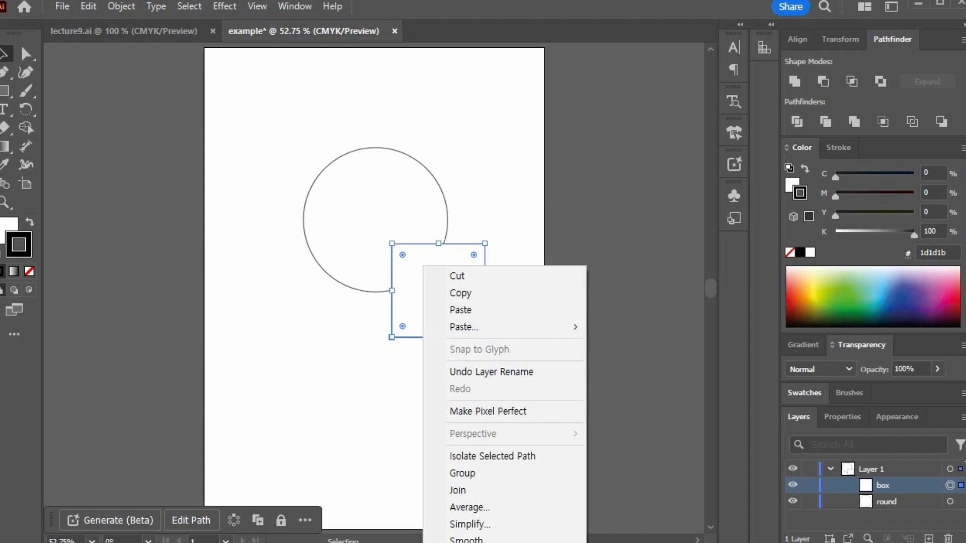
left_click(468, 542)
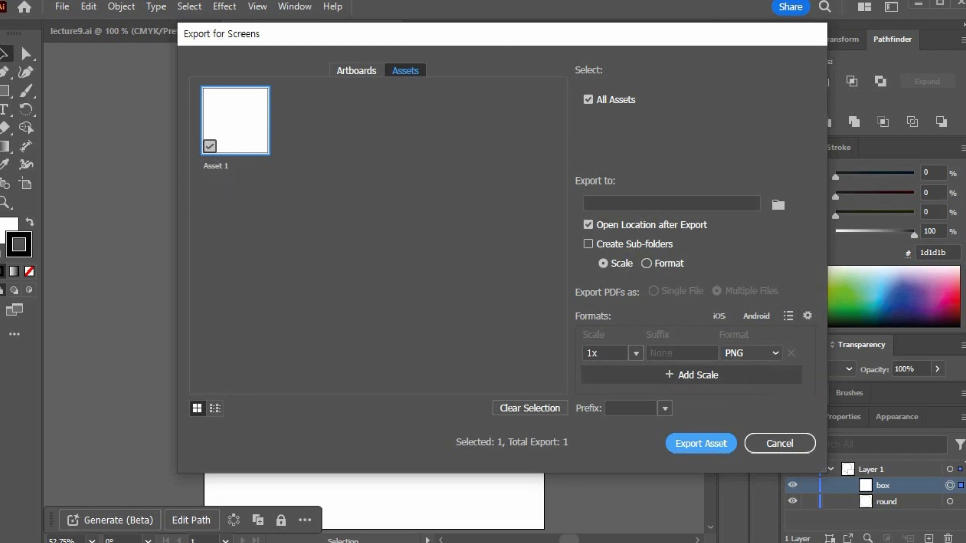
double_click(212, 166)
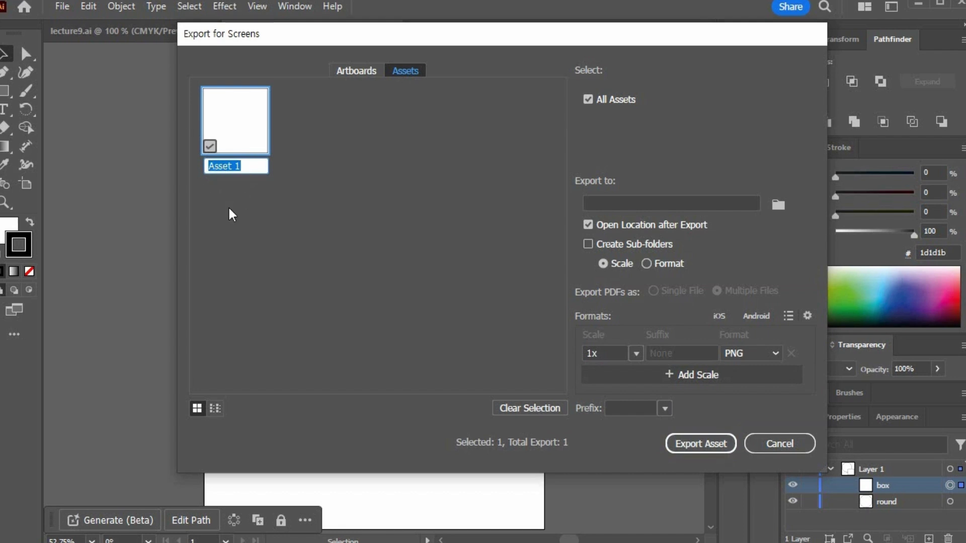
type("box")
- Browse for the export location and create a new folder named export on the desktop
left_click(777, 207)
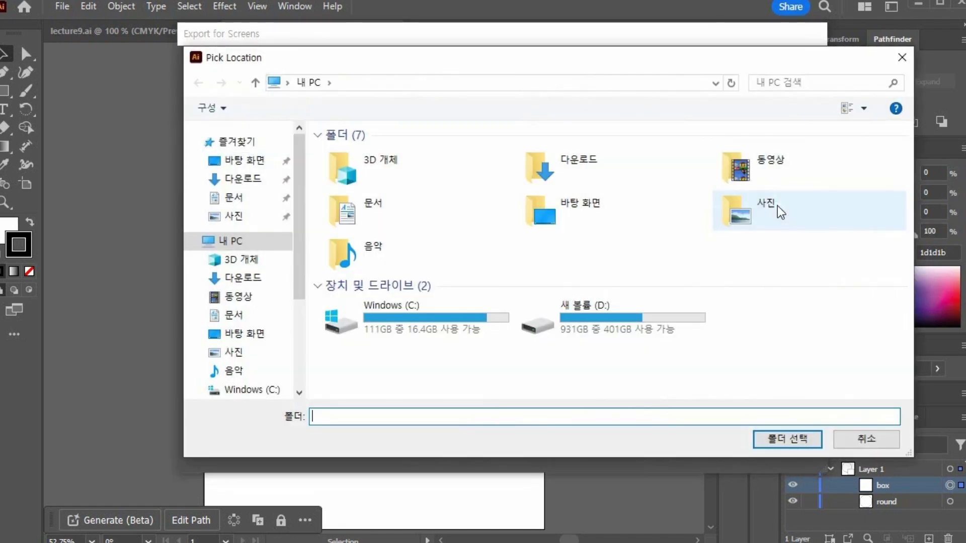
left_click(248, 165)
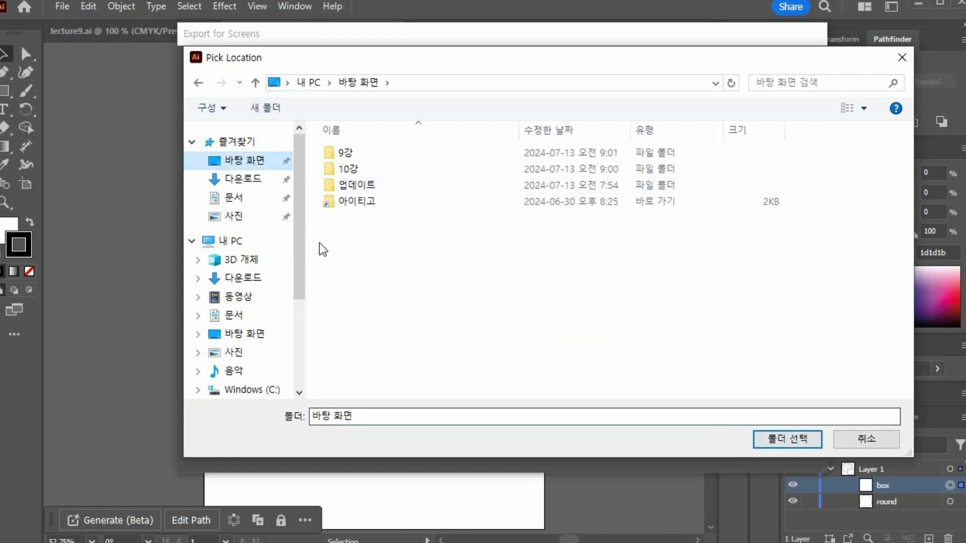
right_click(367, 243)
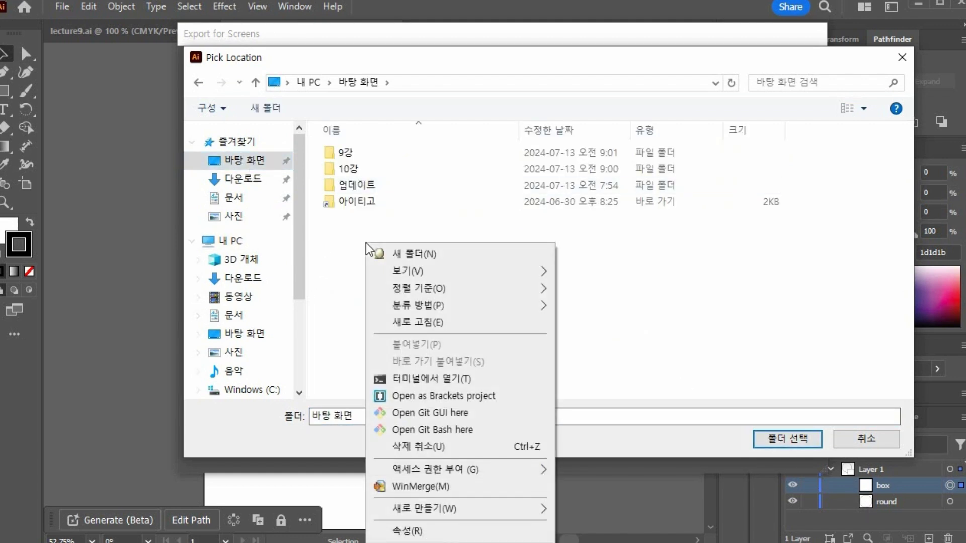
left_click(419, 251)
type("exoi")
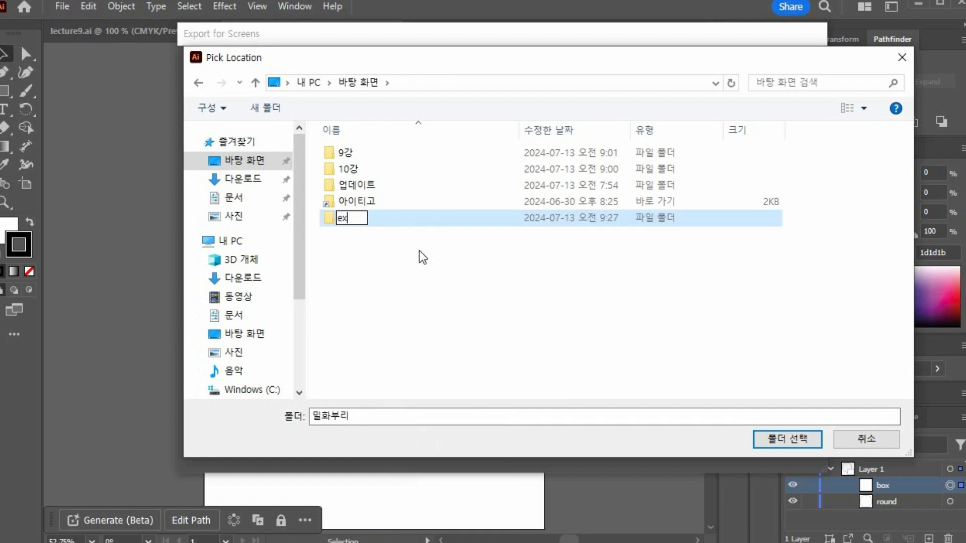
key("BackSpace")
key("BackSpace")
type("o")
key("BackSpace")
type("port")
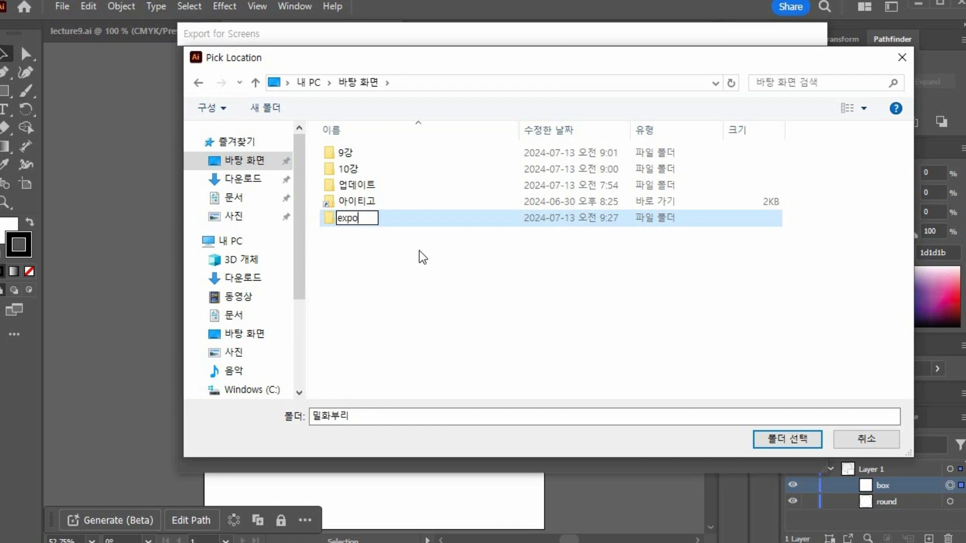
left_click(418, 267)
- Use the desktop's export folder as the asset's export location
double_click(349, 222)
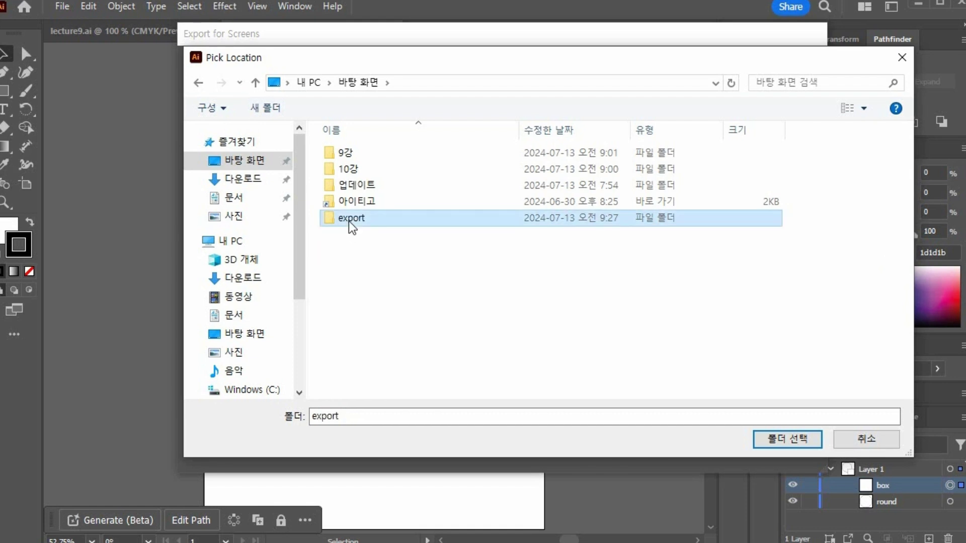
left_click(365, 418)
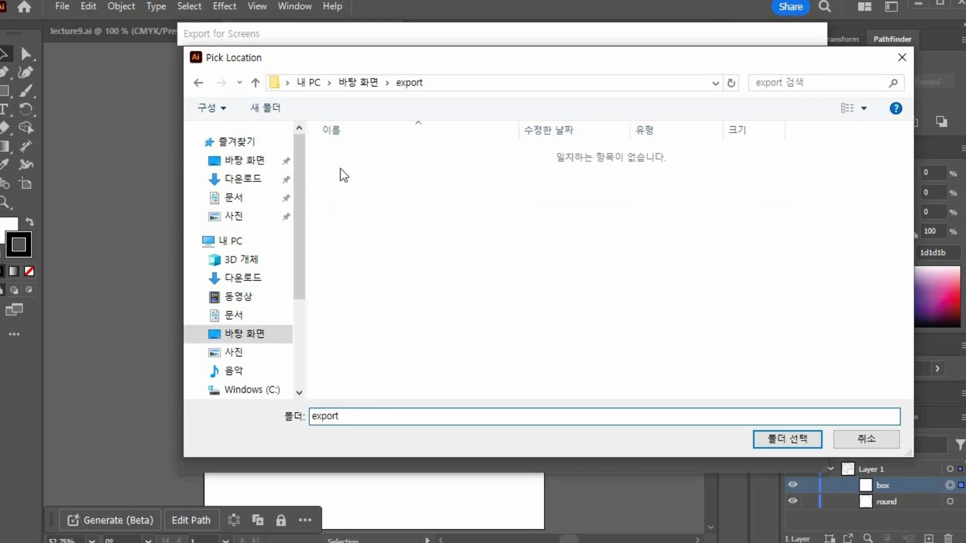
left_click(775, 441)
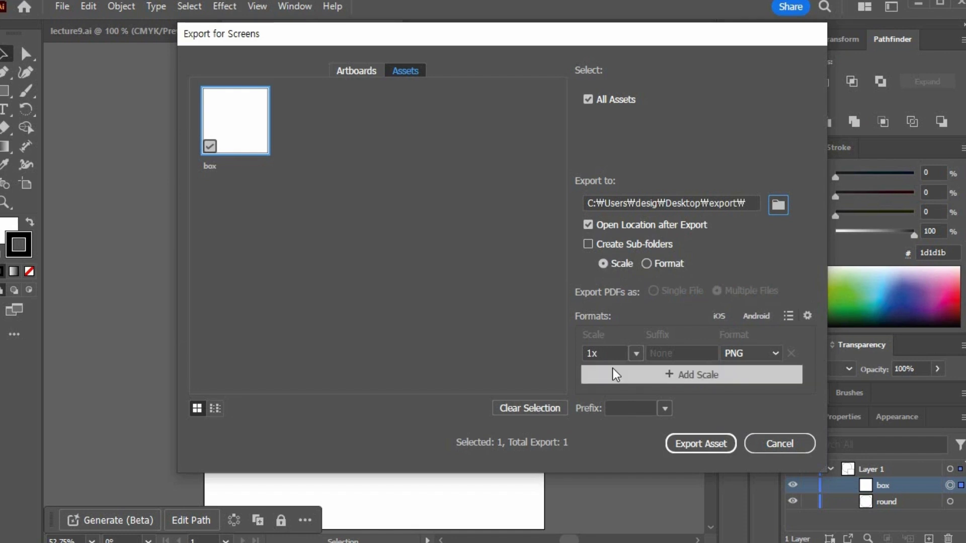
- Review the available file formats, keep PNG at 1x scale, and export the box asset
left_click(776, 352)
left_click(775, 353)
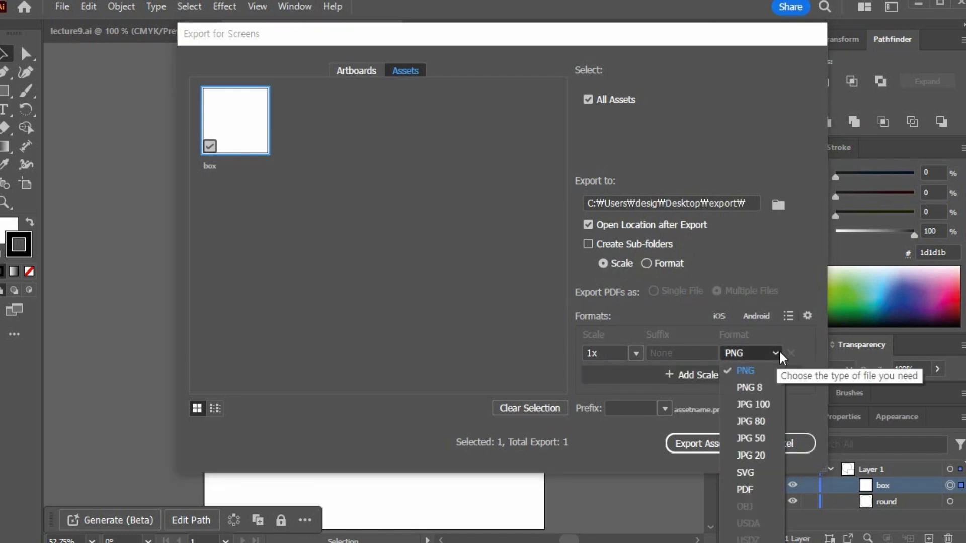
left_click_drag(706, 36, 665, 6)
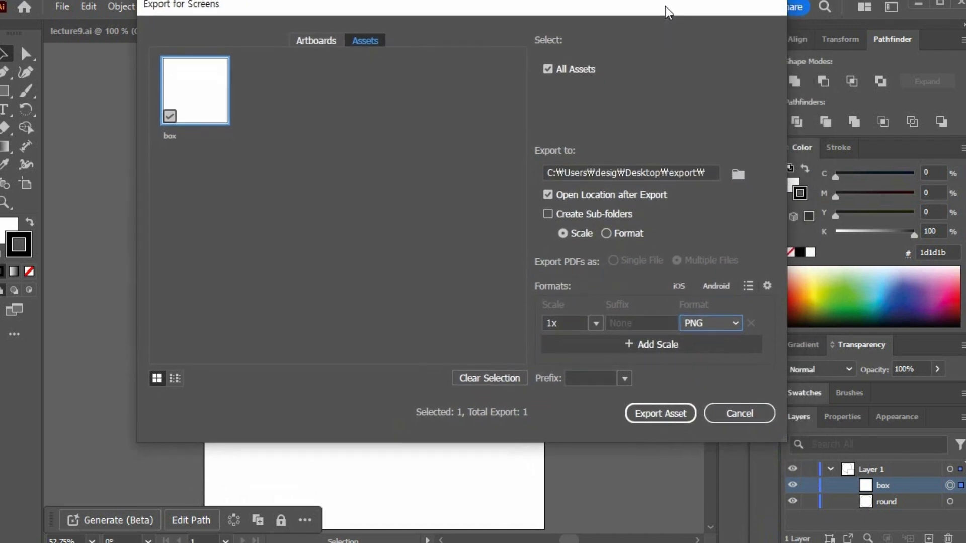
left_click(736, 324)
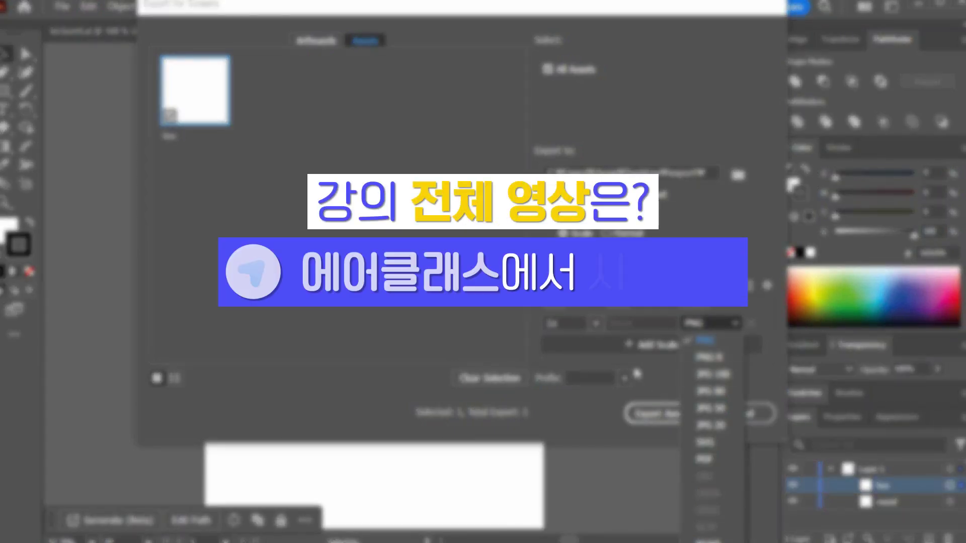
left_click(724, 344)
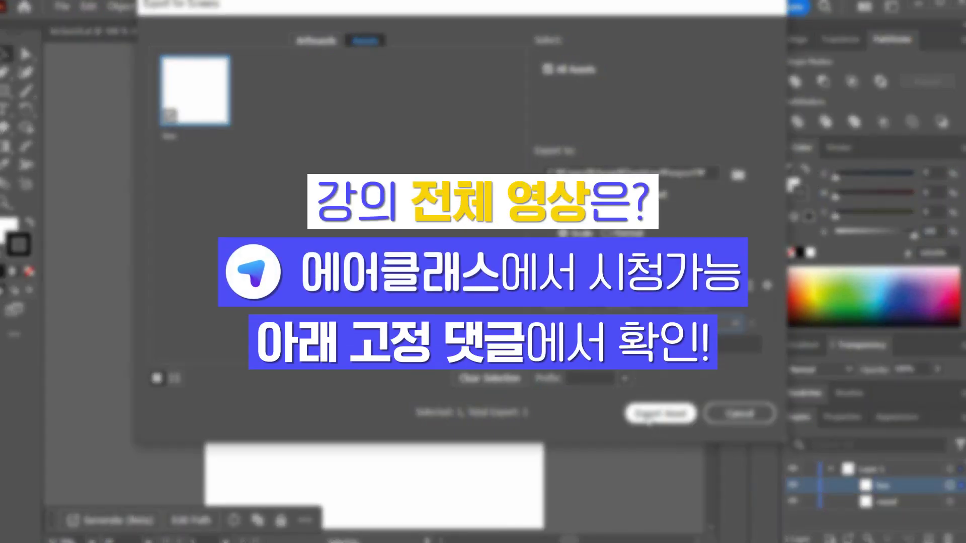
left_click(649, 413)
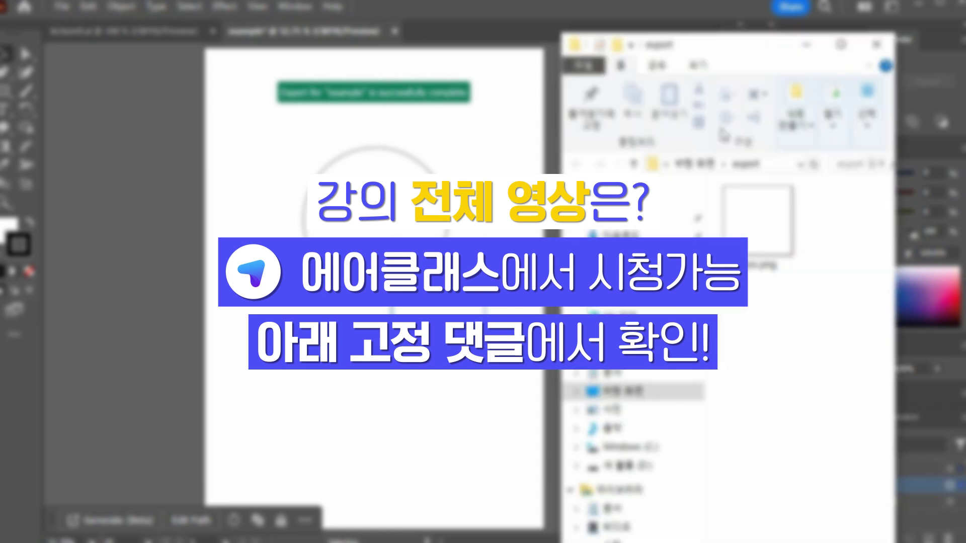
- Examine the exported box.png in the export folder and return to the example document
left_click_drag(731, 49, 562, 8)
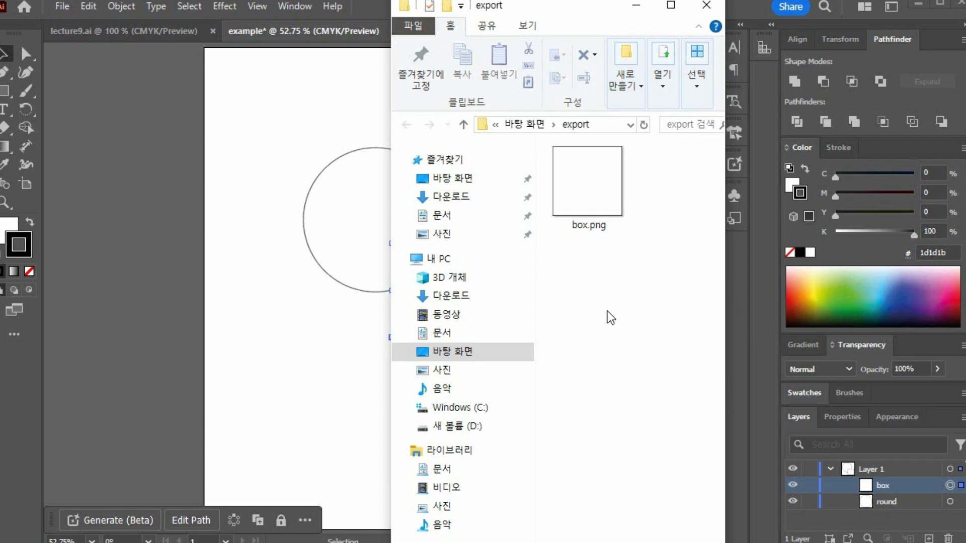
left_click(340, 242)
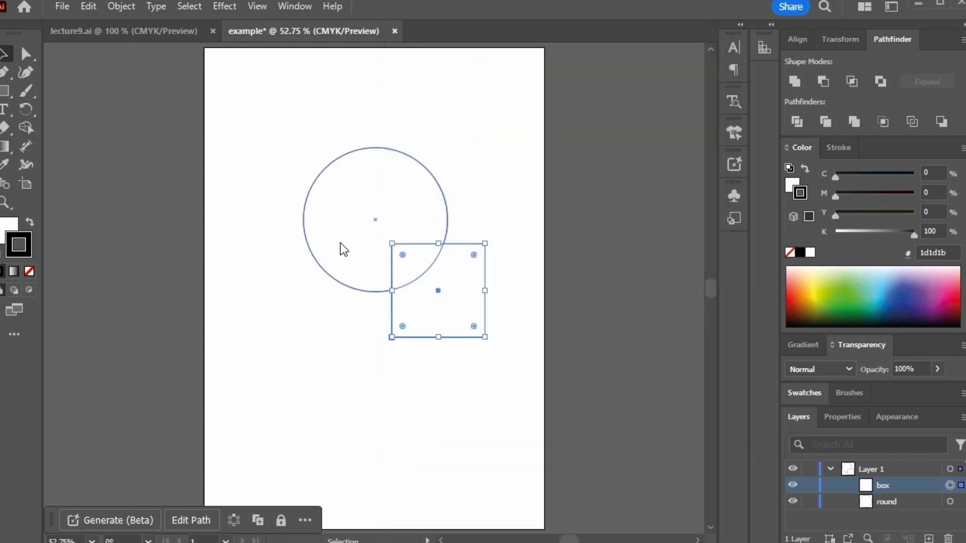
- Set up the selected square as a new asset for export and name it box
right_click(440, 317)
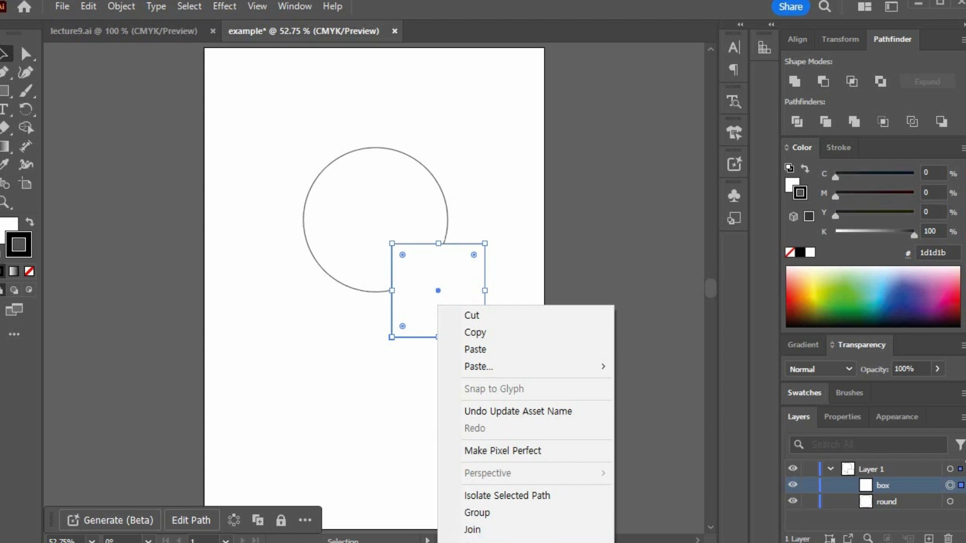
left_click(503, 542)
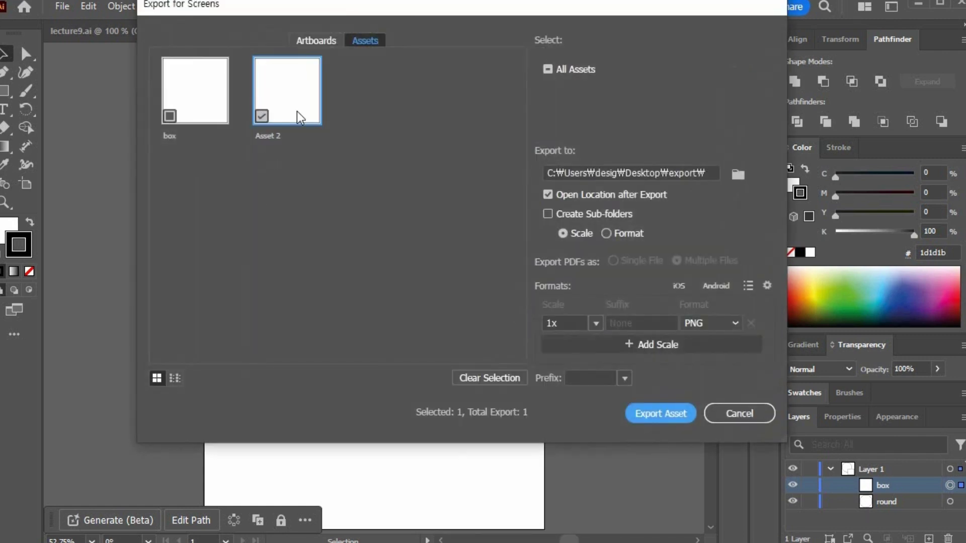
double_click(271, 137)
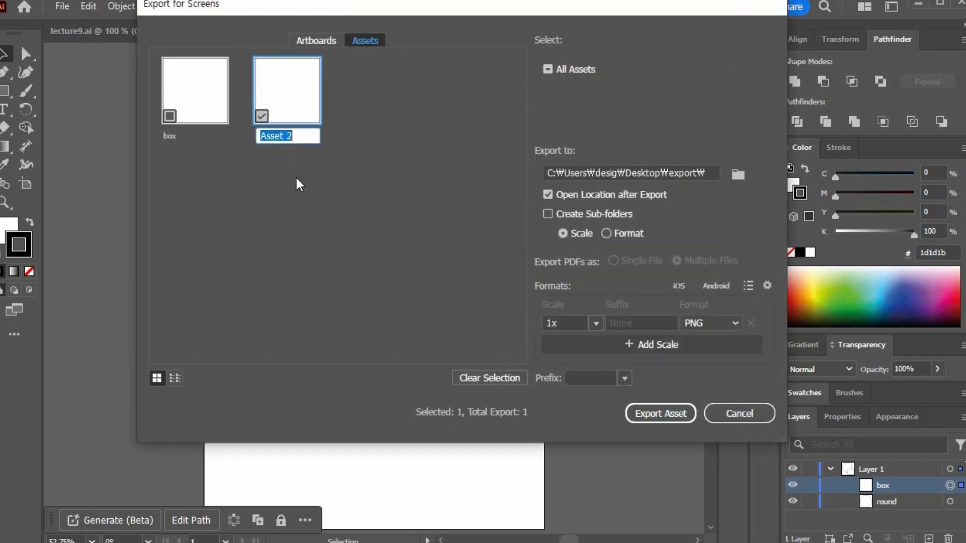
type("box")
key("Return")
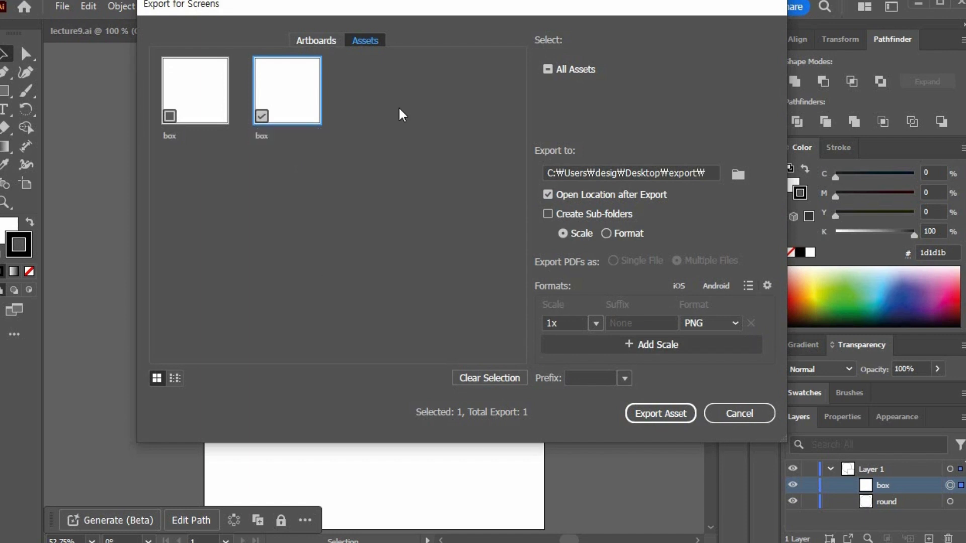
- Set the new box asset's format to SVG and export it to the desktop's export folder
left_click(719, 323)
left_click(720, 445)
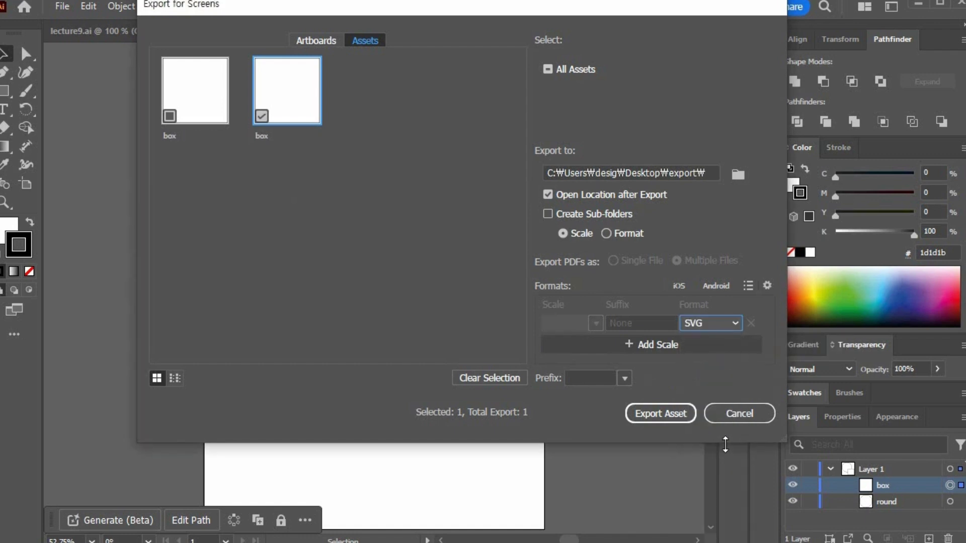
left_click(649, 414)
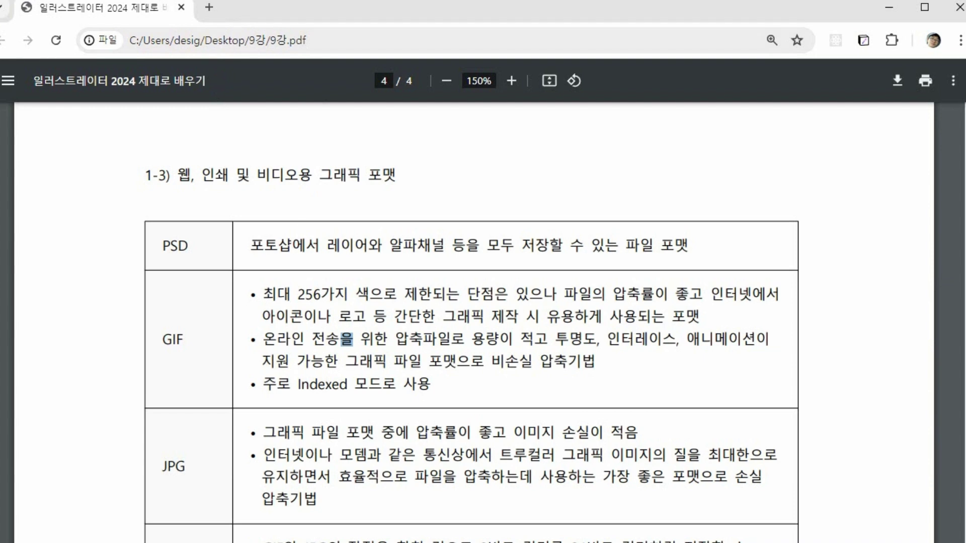
- Open the exported box.png and box_1.svg from the export folder in separate Chrome tabs
key("alt+Tab")
left_click_drag(599, 192, 299, 8)
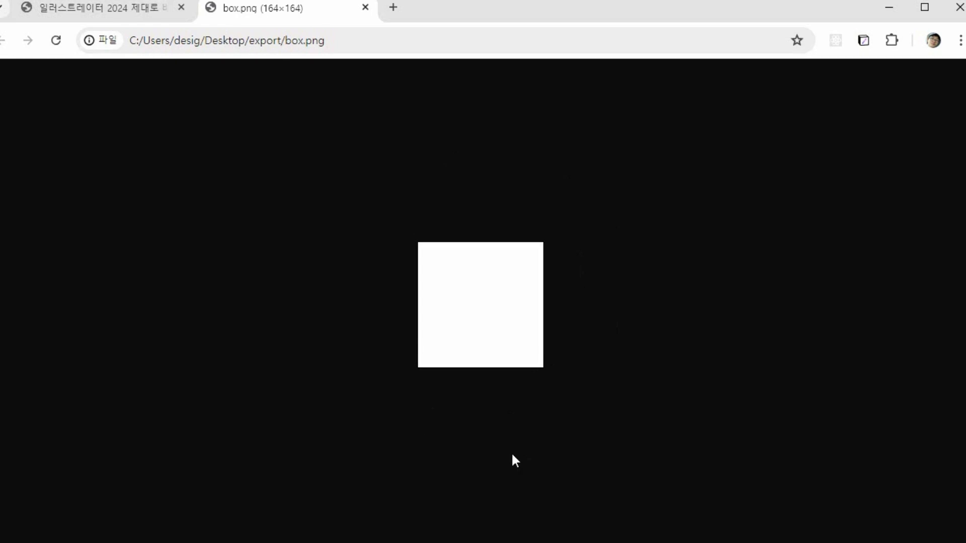
key("alt+Tab")
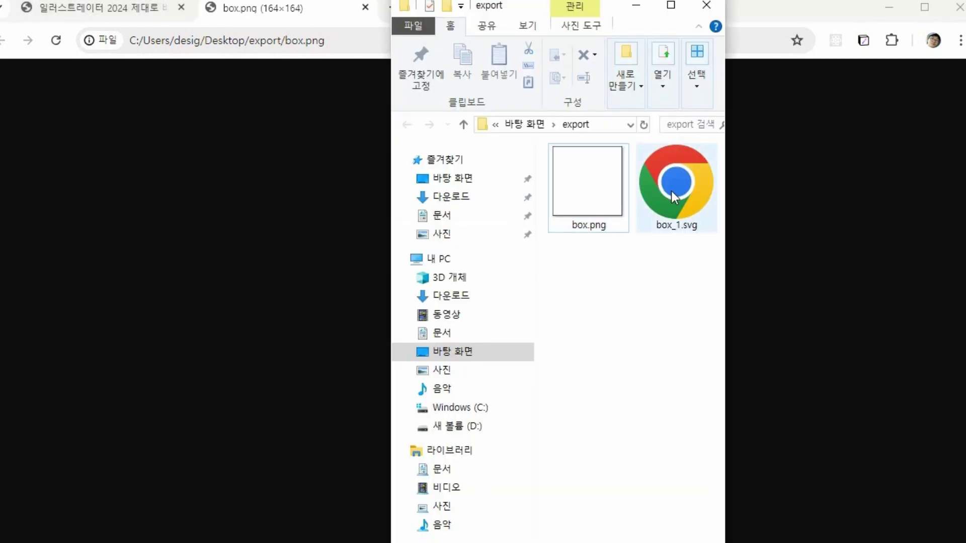
left_click(671, 192)
left_click_drag(590, 18, 718, 6)
left_click_drag(790, 190, 455, 7)
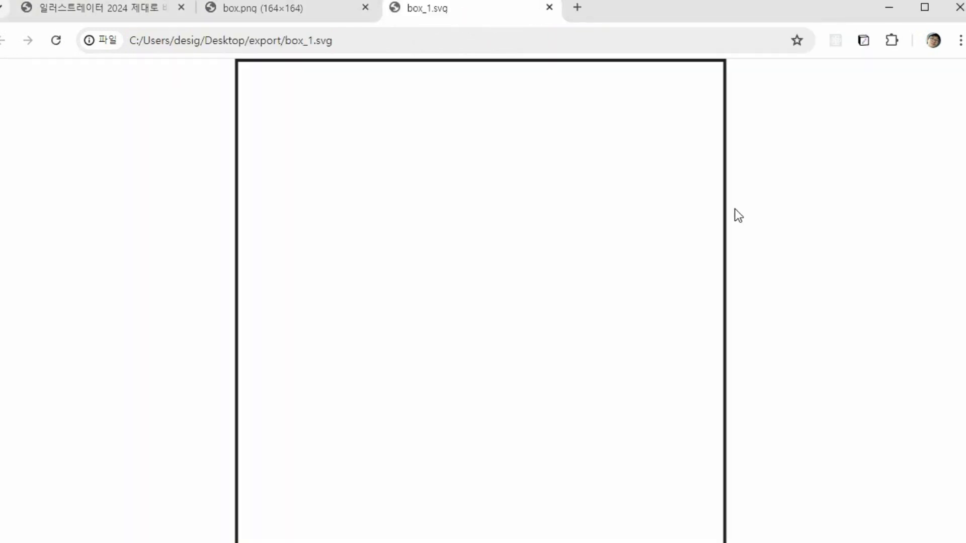
- Inspect the code of box_1.svg in the browser's developer tools, widening the pane to read the rect element and its styles
right_click(579, 138)
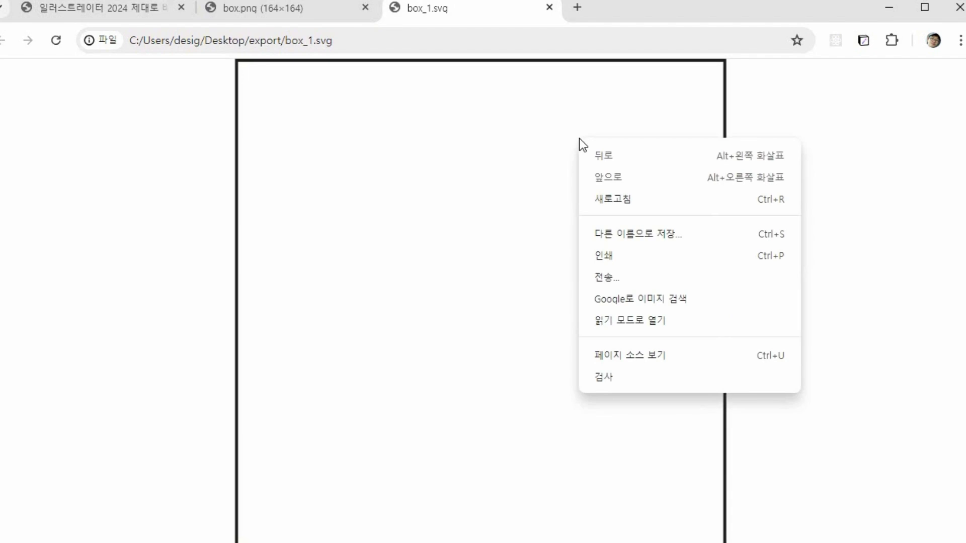
left_click(637, 378)
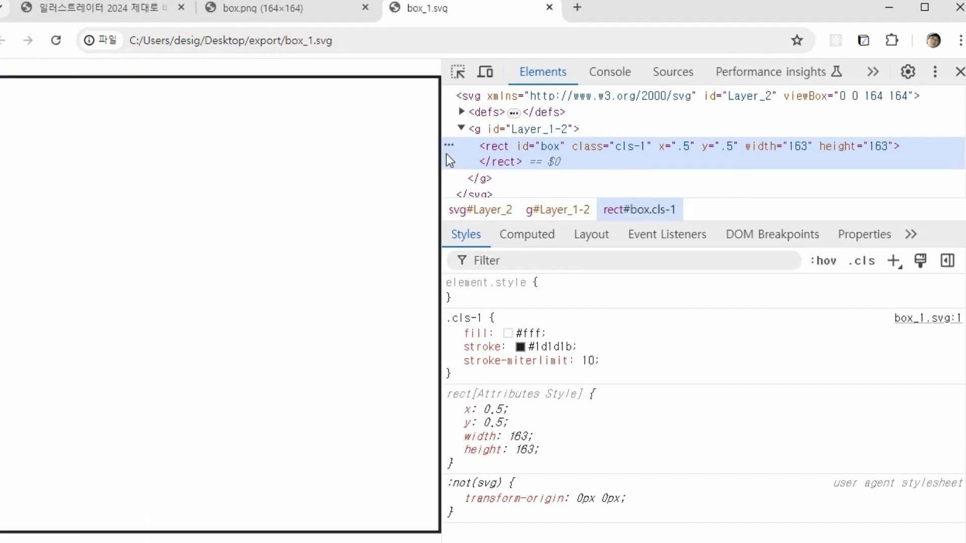
left_click_drag(443, 152, 232, 143)
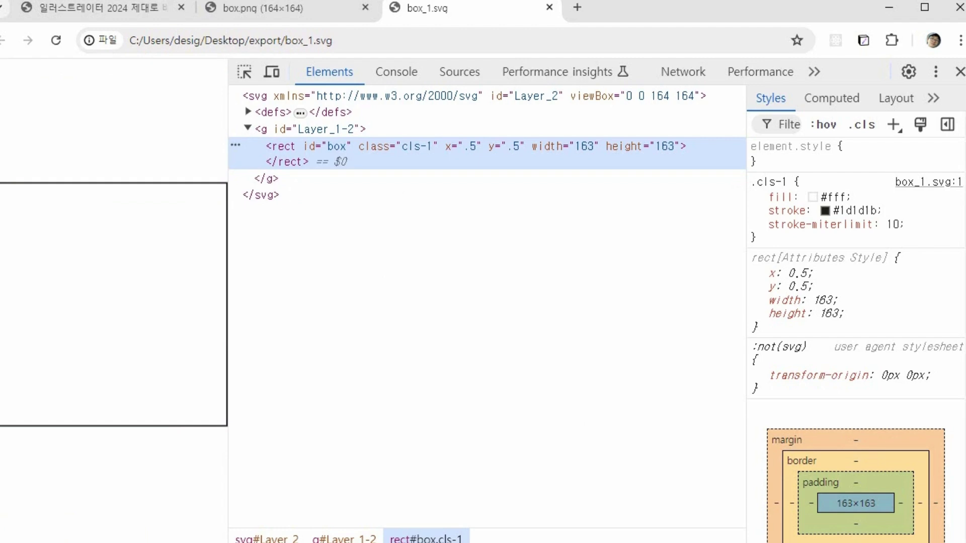
- Return to the lecture PDF and review the section on setting up web documents on page 3
key("alt+Tab")
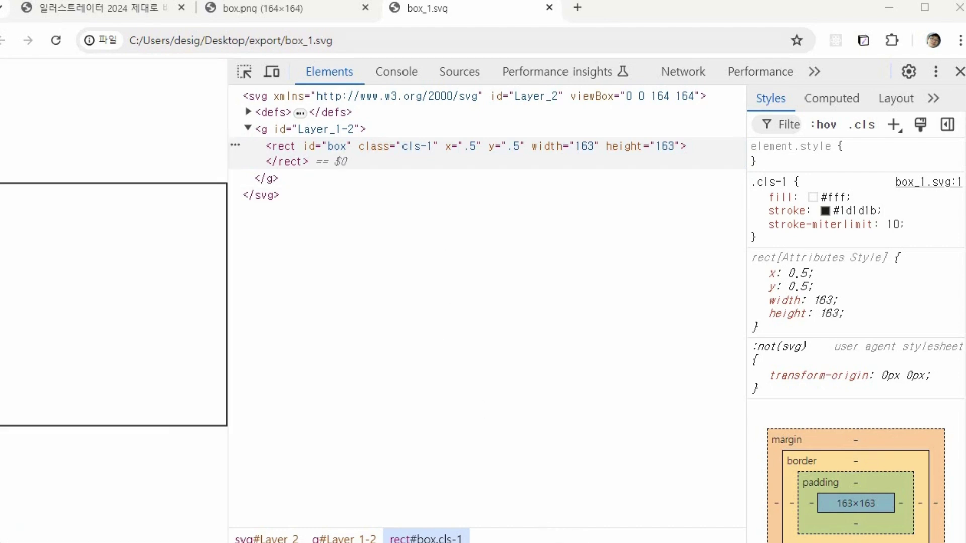
left_click(56, 15)
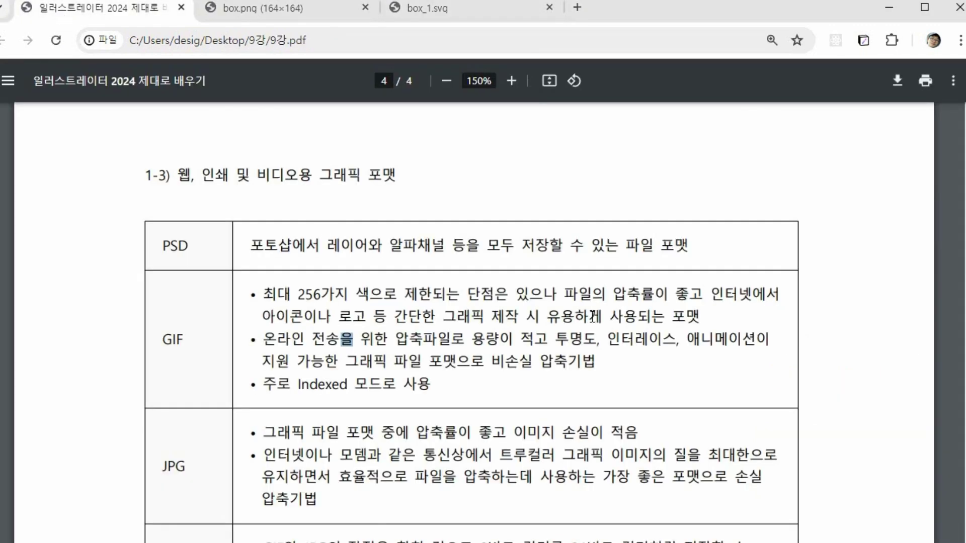
left_click(524, 391)
key("Page_Up")
key("Page_Up")
key("Page_Up")
key("Page_Up")
key("Page_Down")
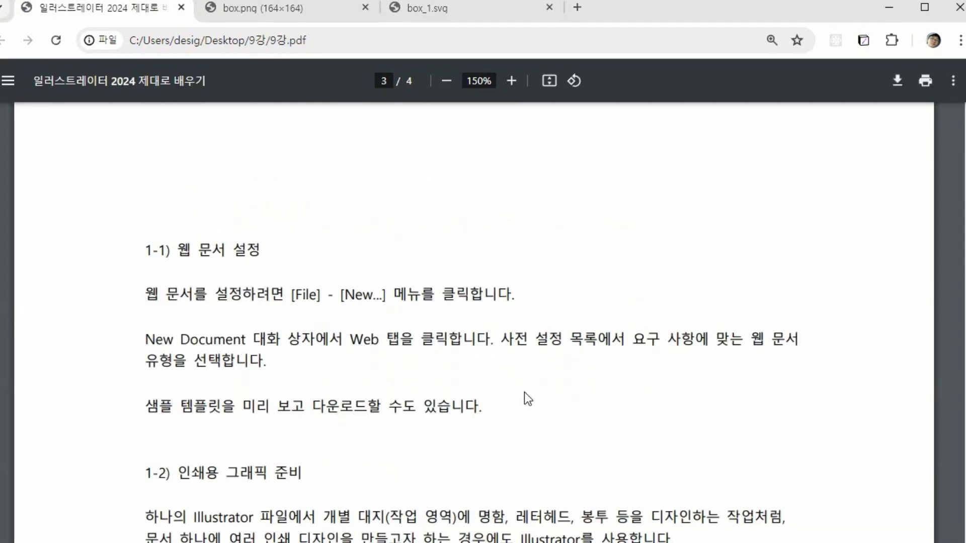
scroll(524, 392, "down", 3)
scroll(524, 392, "up", 3)
- Switch to Illustrator and close the example document without saving its changes
key("alt+Tab")
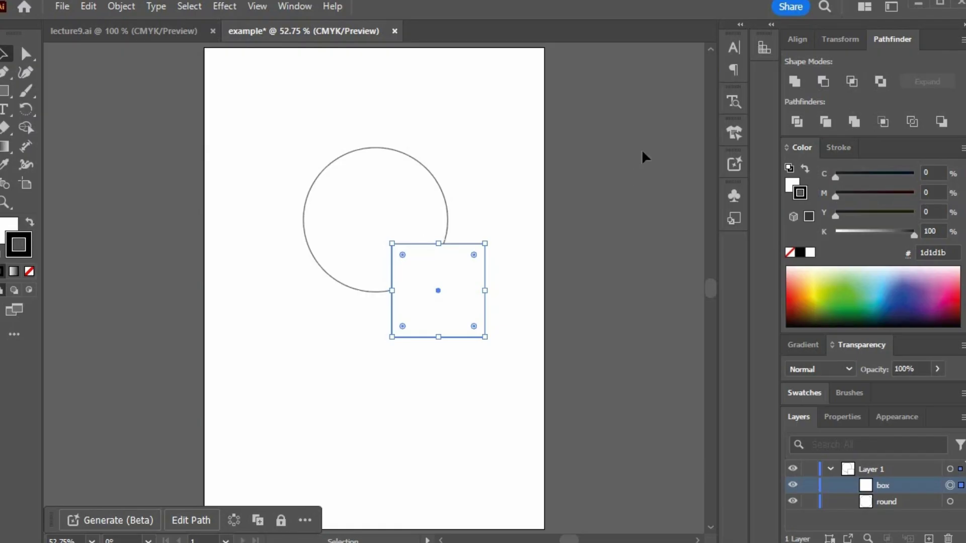
left_click(394, 32)
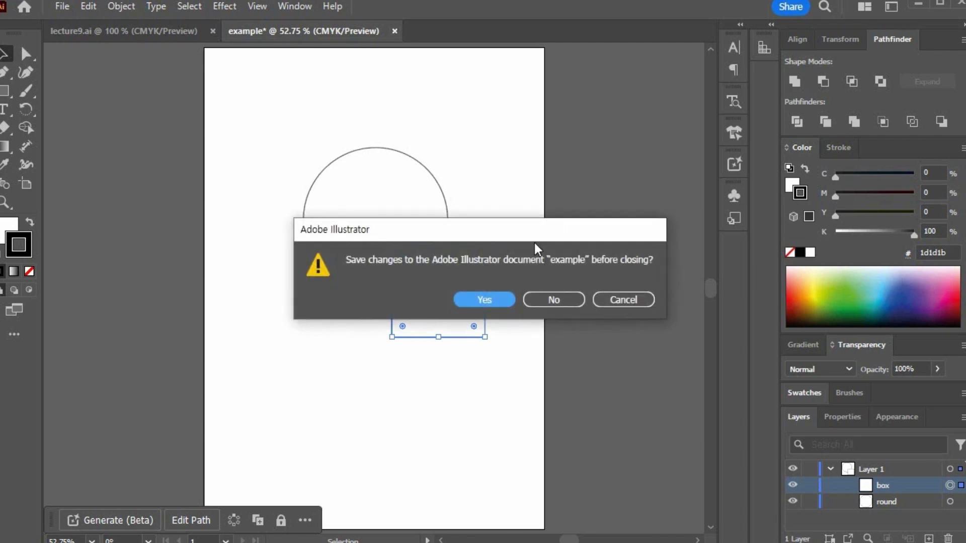
left_click(573, 302)
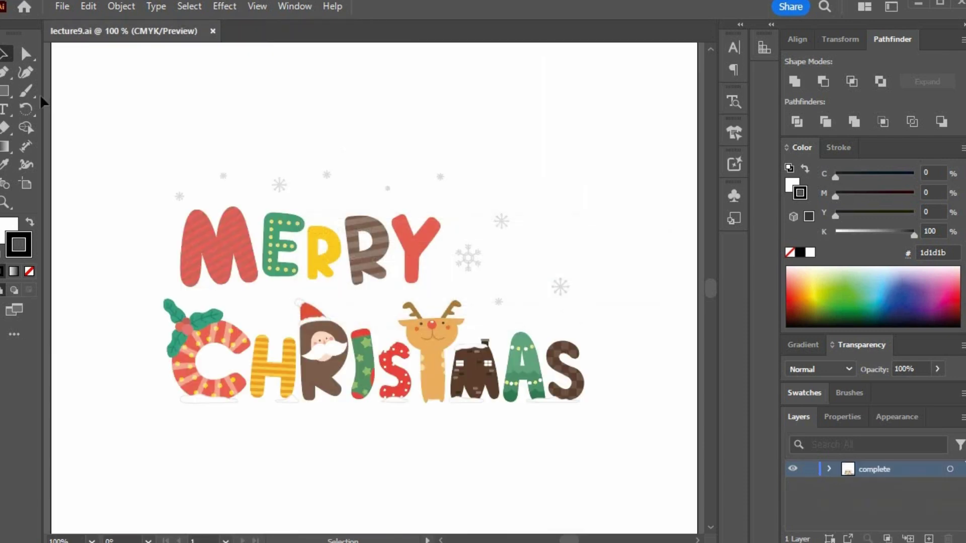
- Start a new document and show the web presets
left_click(63, 8)
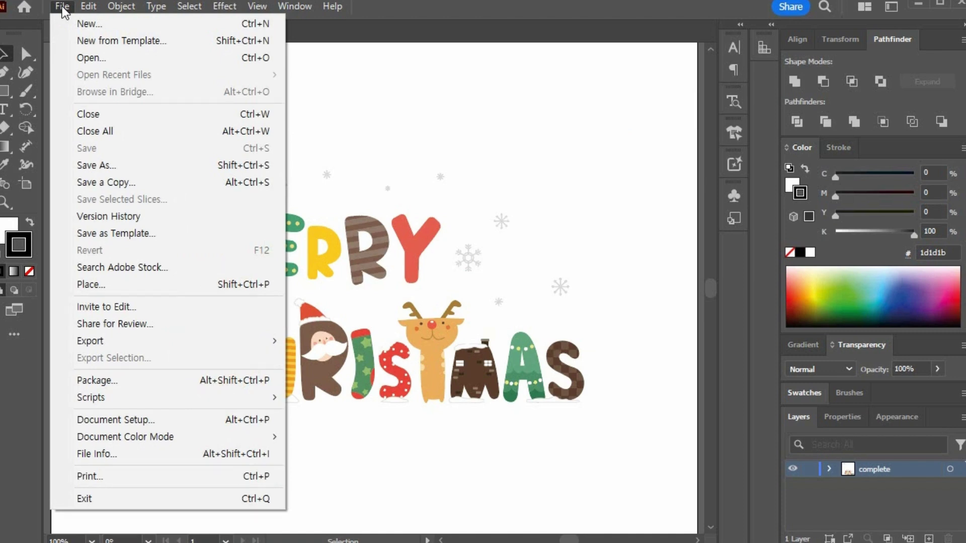
left_click(106, 25)
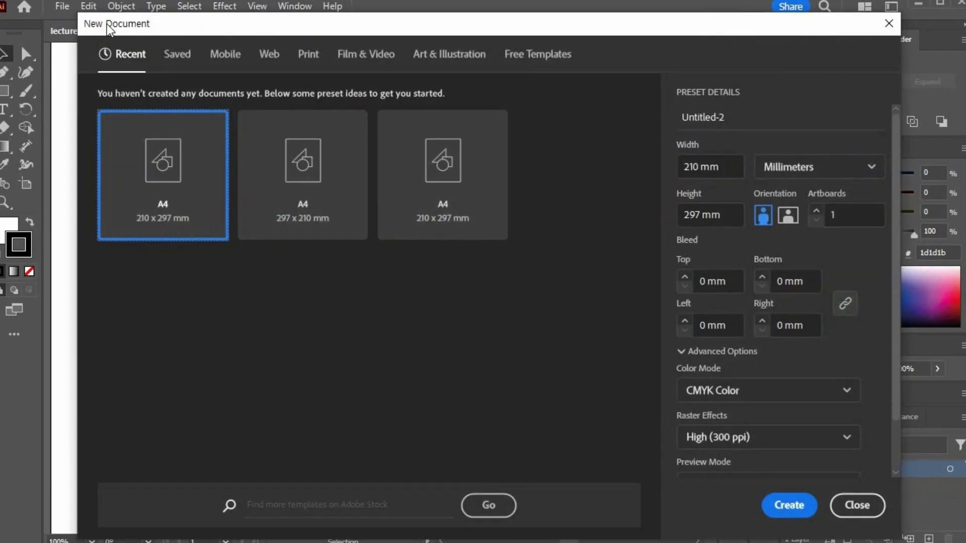
left_click(269, 54)
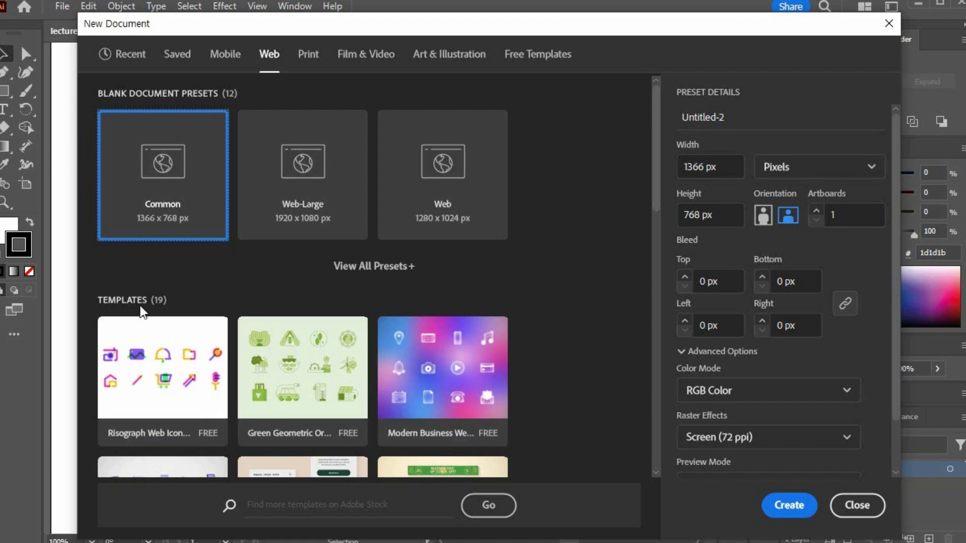
- Examine the details of the Risograph Web Icon Set and Flat Design Event Web Banners Layout Set templates
left_click(163, 377)
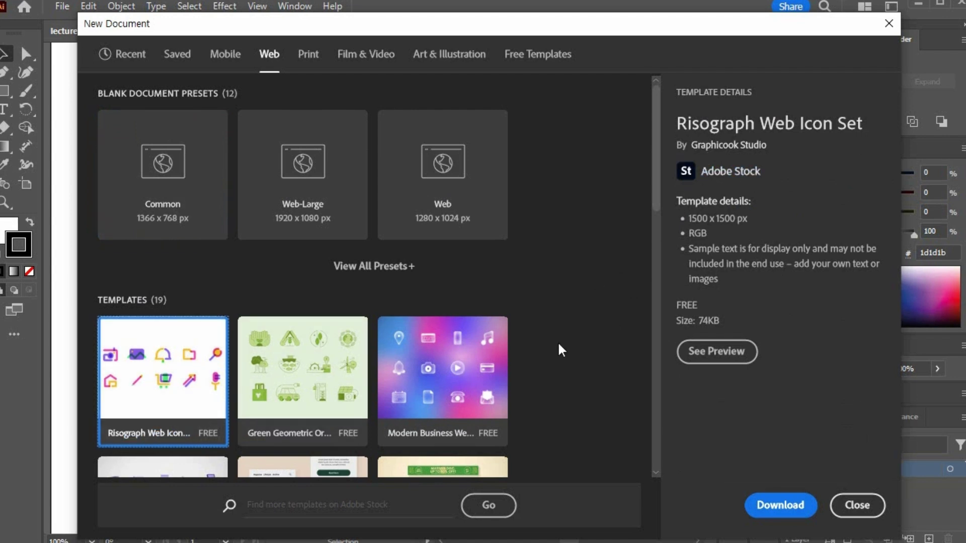
scroll(558, 345, "down", 10)
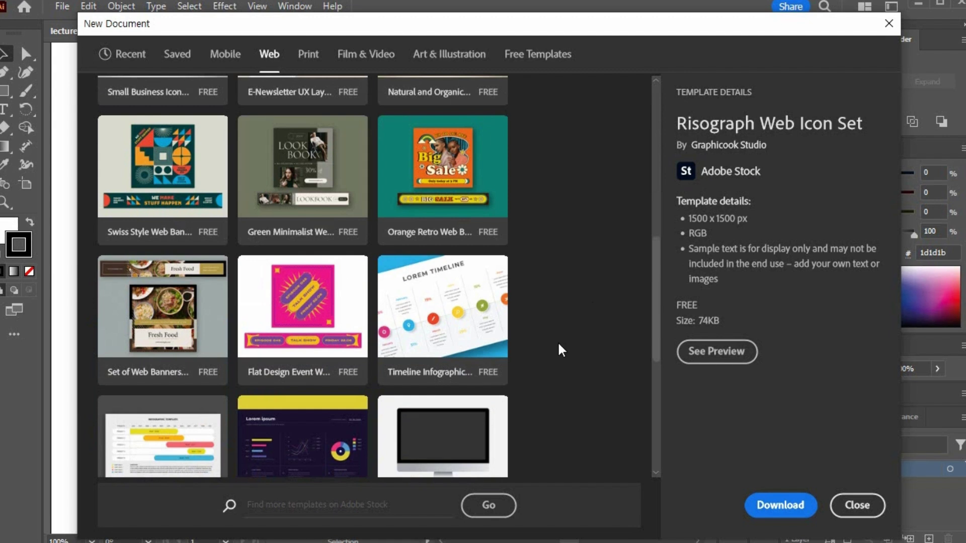
left_click(308, 311)
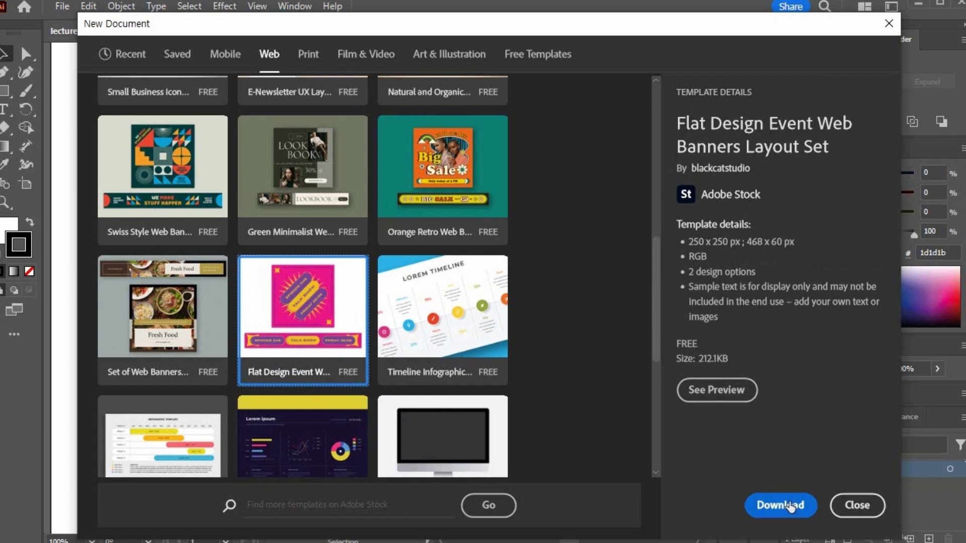
scroll(565, 364, "up", 10)
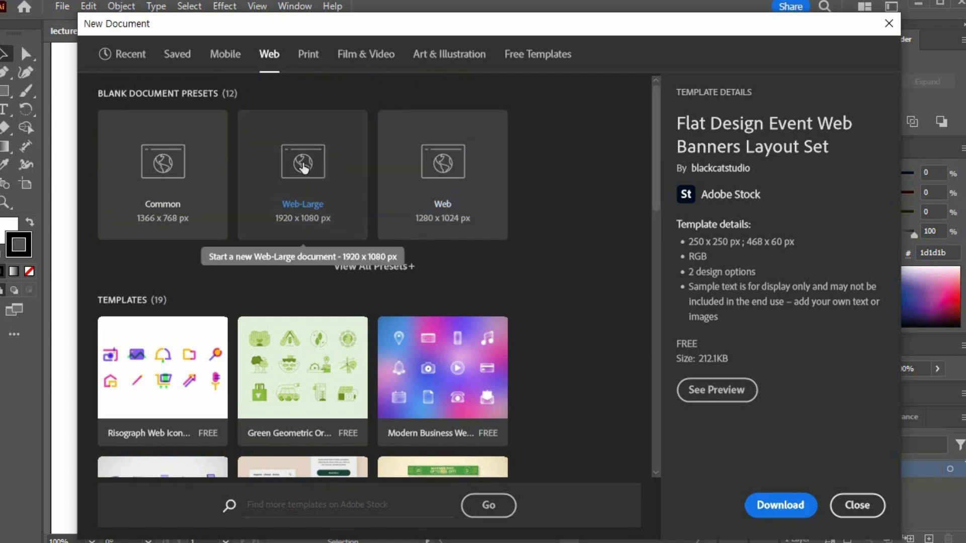
- Create a document named web from the Web-Large 1920 x 1080 px preset with RGB color and 72 ppi raster effects
left_click(303, 167)
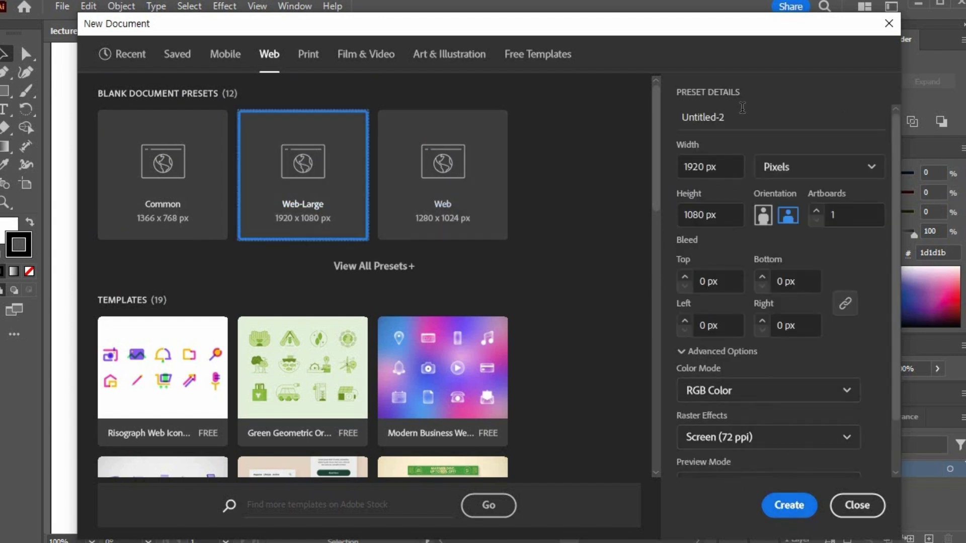
left_click(671, 120)
type("w")
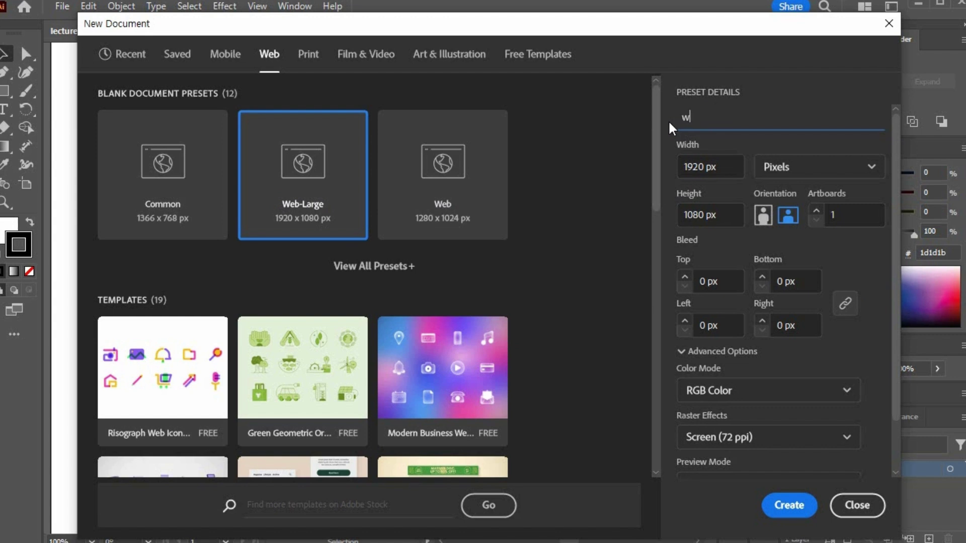
type("eb")
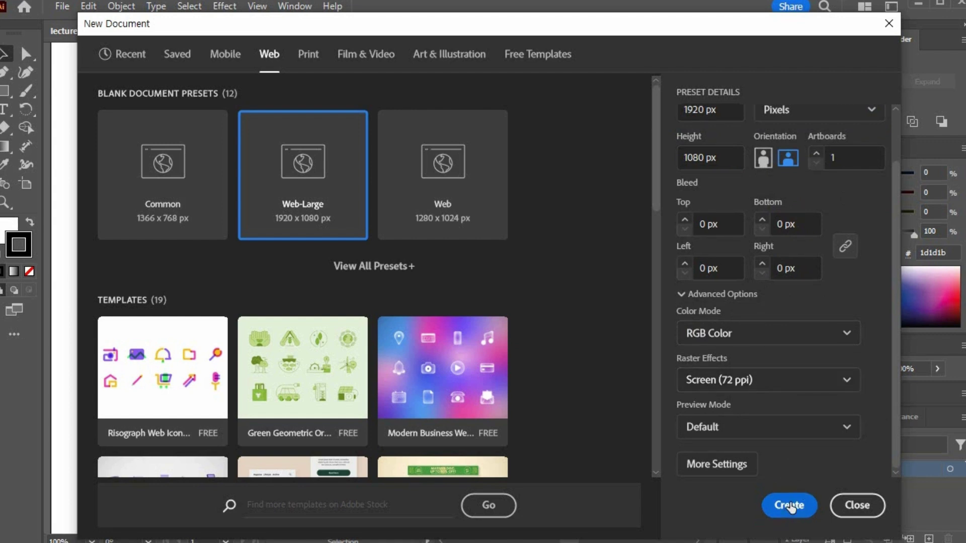
left_click(789, 506)
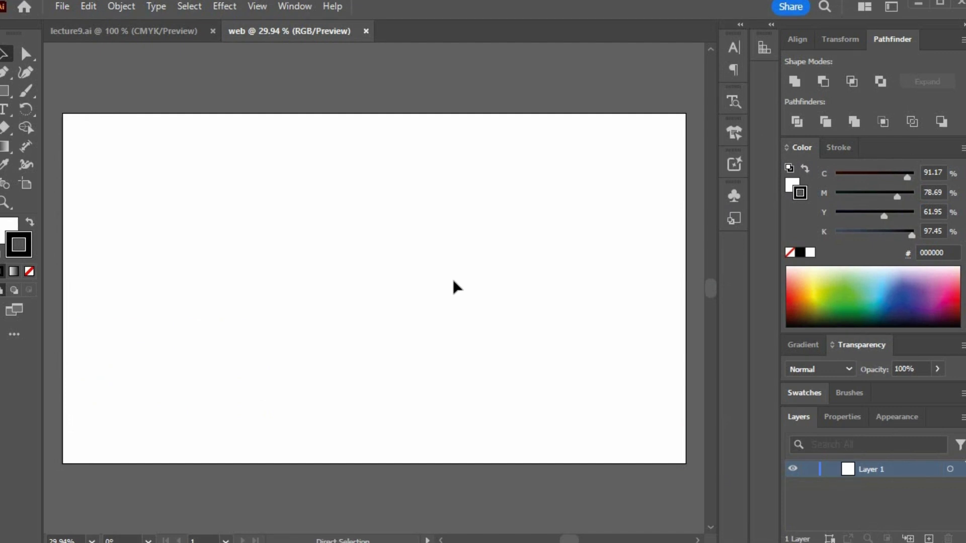
- Start another new document from the web templates, preview the Risograph Web Icon Set, and try to download it
key("ctrl+n")
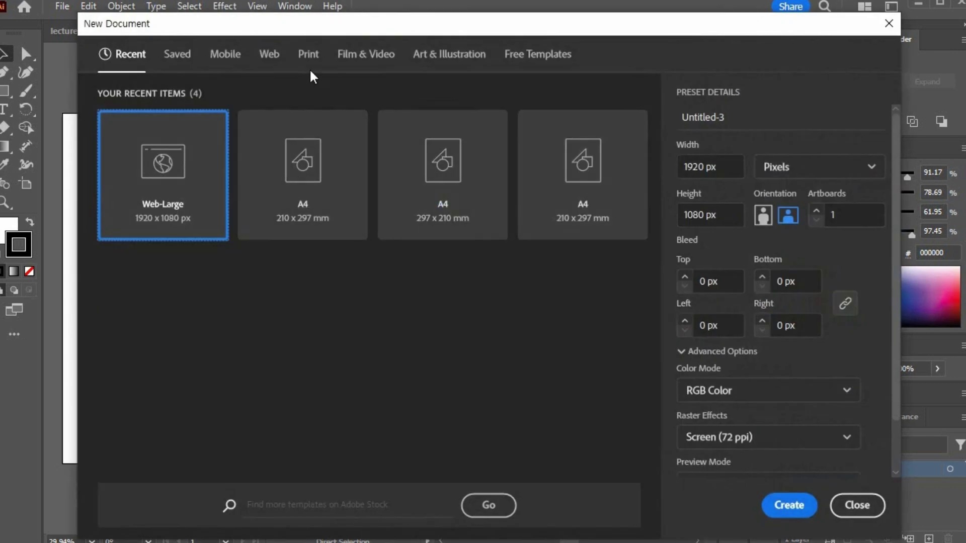
left_click(269, 56)
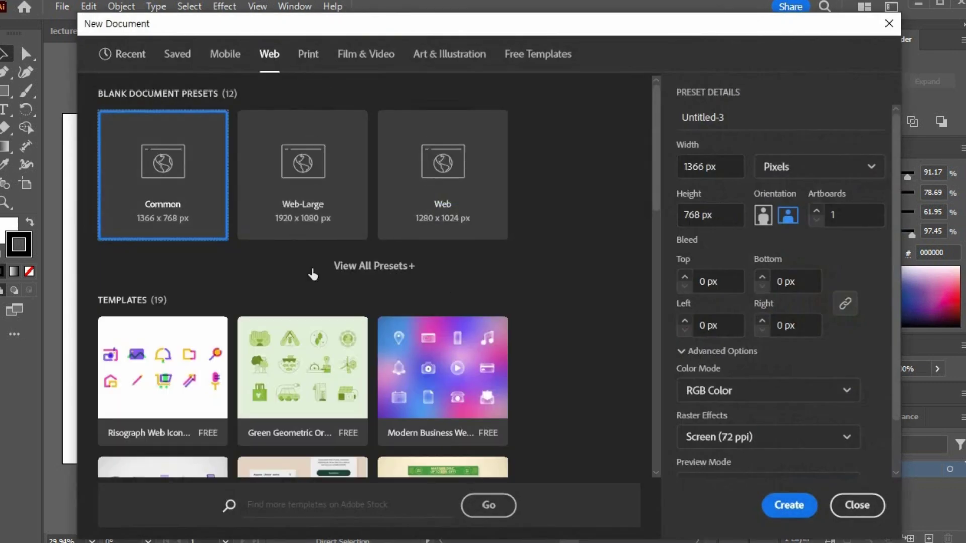
scroll(301, 271, "down", 5)
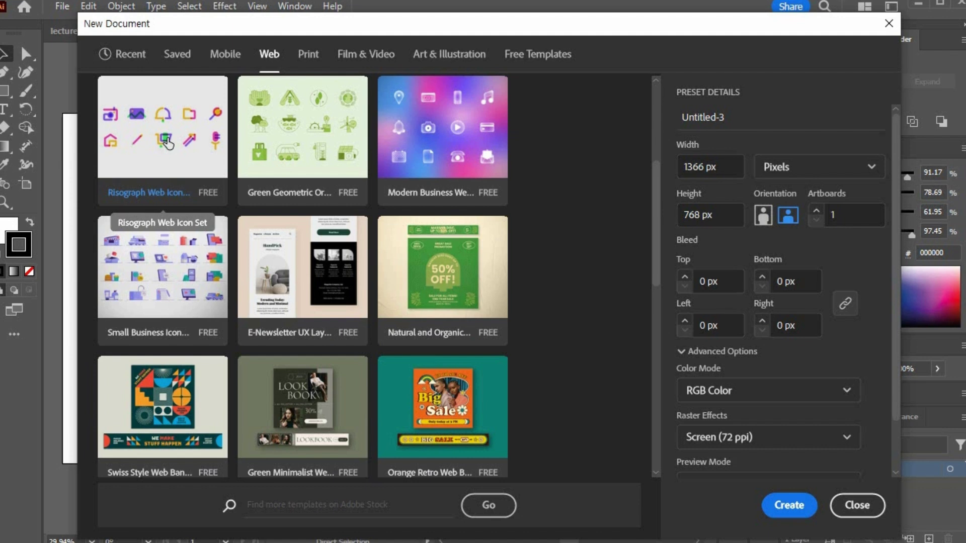
left_click(167, 144)
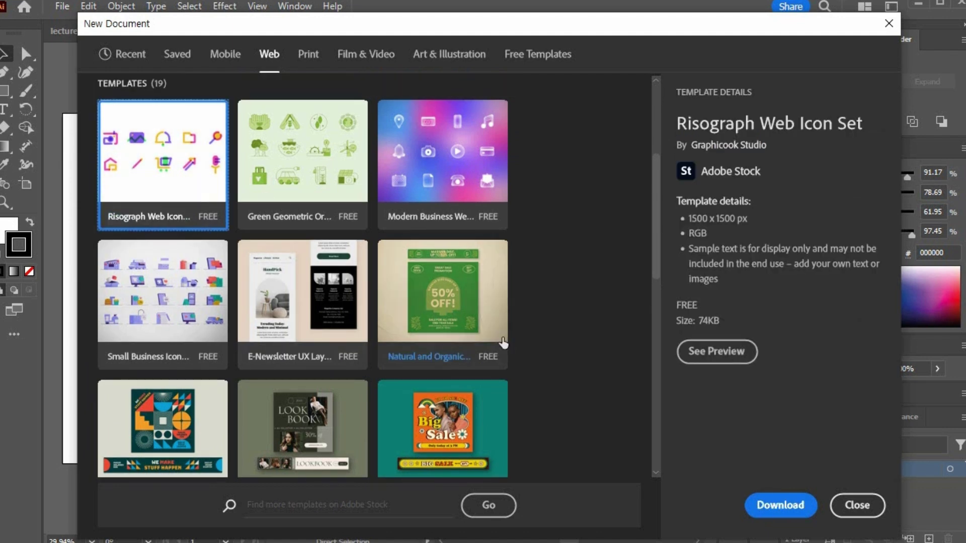
left_click(693, 356)
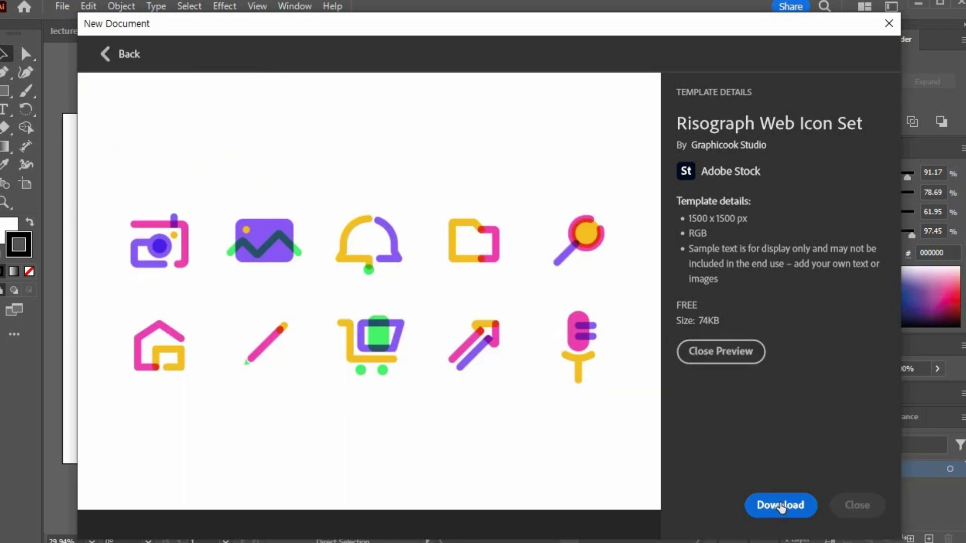
left_click(780, 505)
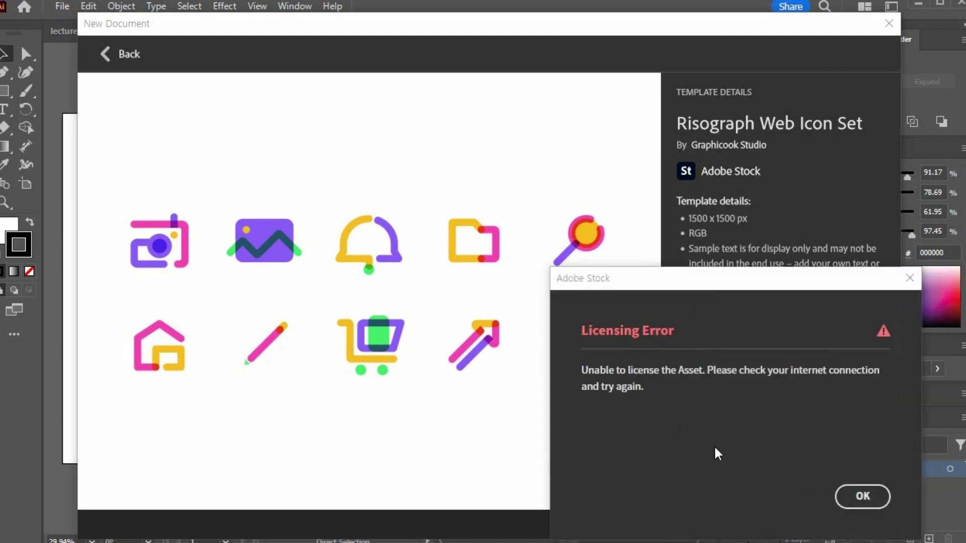
- Dismiss the licensing error, leave the new document setup and close the web document
left_click(864, 498)
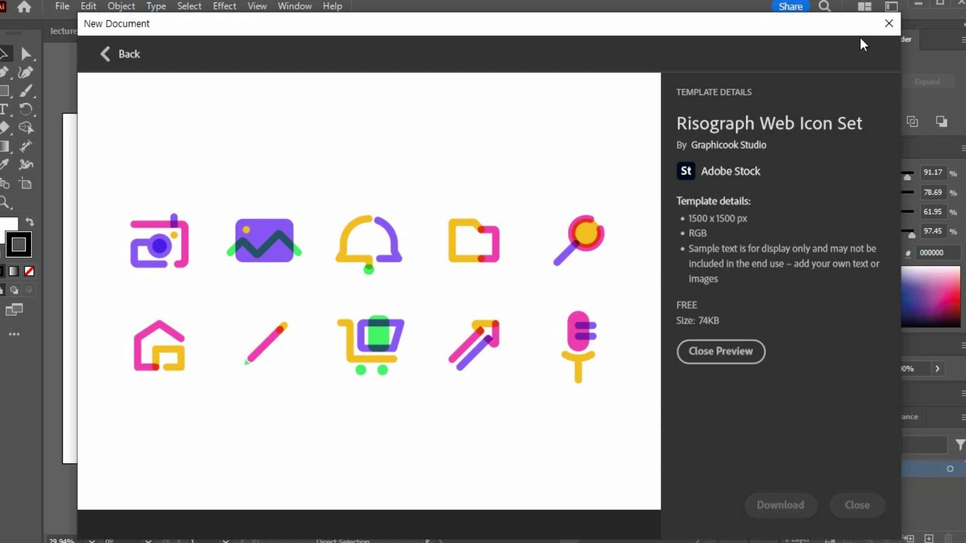
left_click(889, 23)
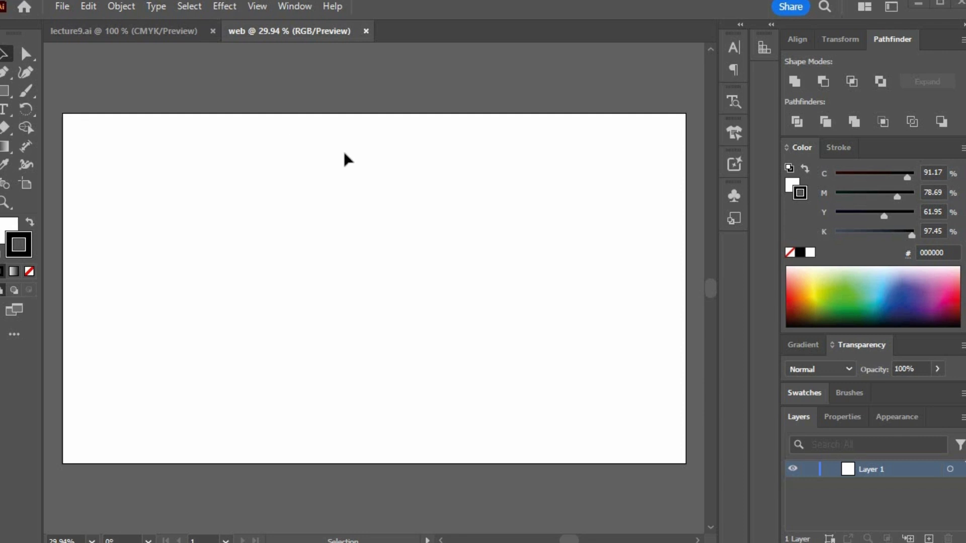
left_click(365, 31)
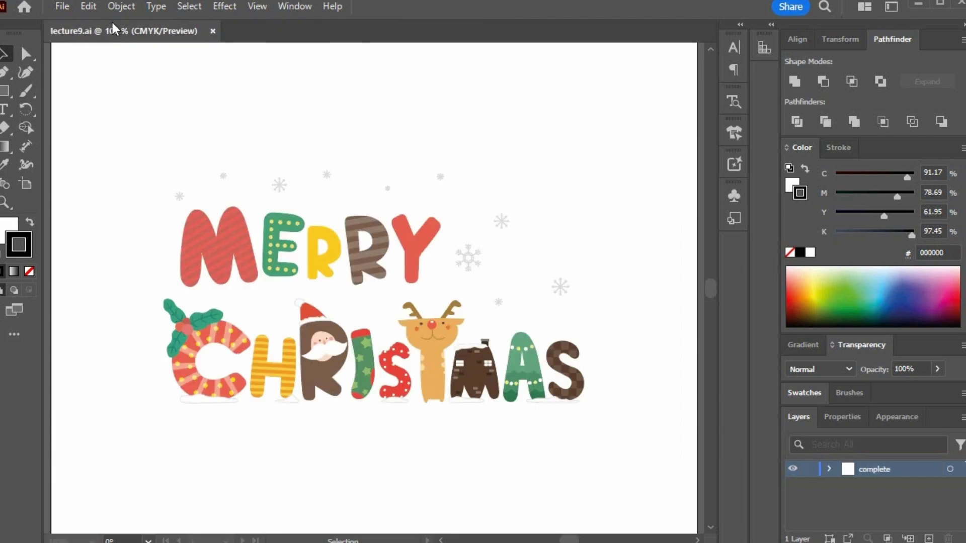
- Create a document named print from the A4 210 x 297 mm print preset with CMYK color and 300 ppi raster effects
left_click(60, 7)
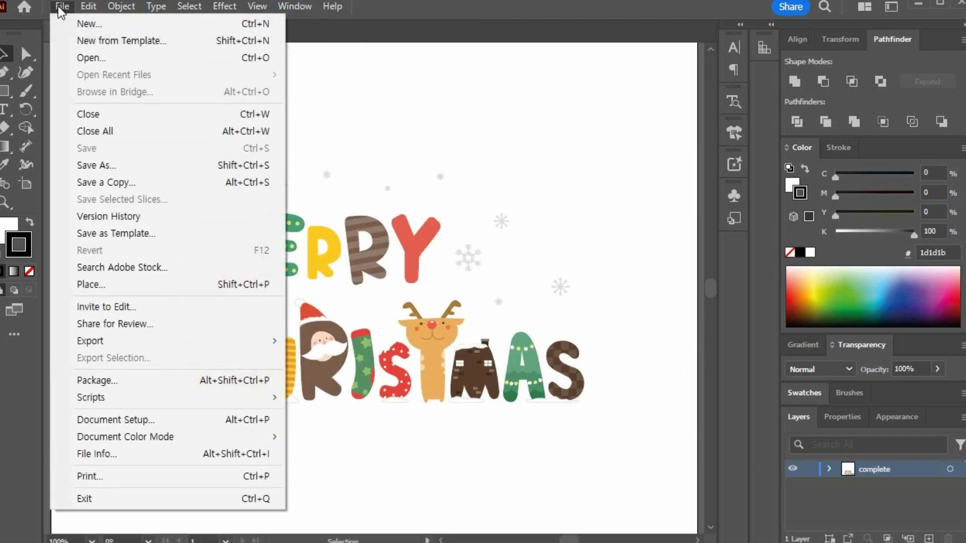
left_click(78, 26)
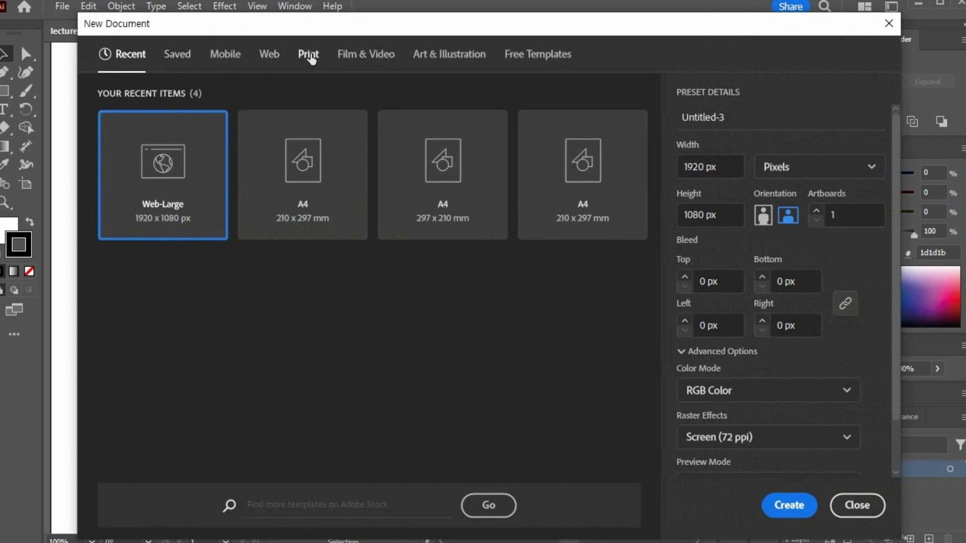
left_click(310, 59)
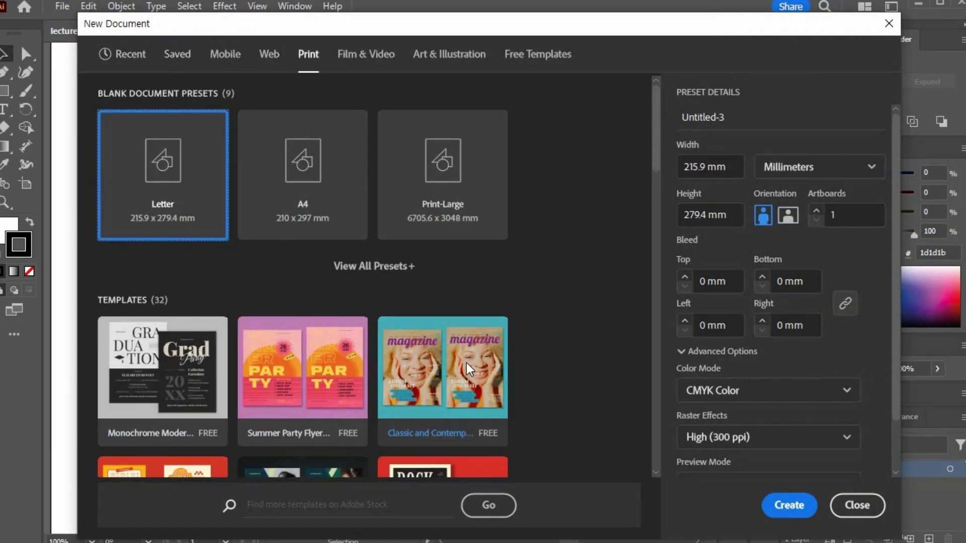
left_click(303, 166)
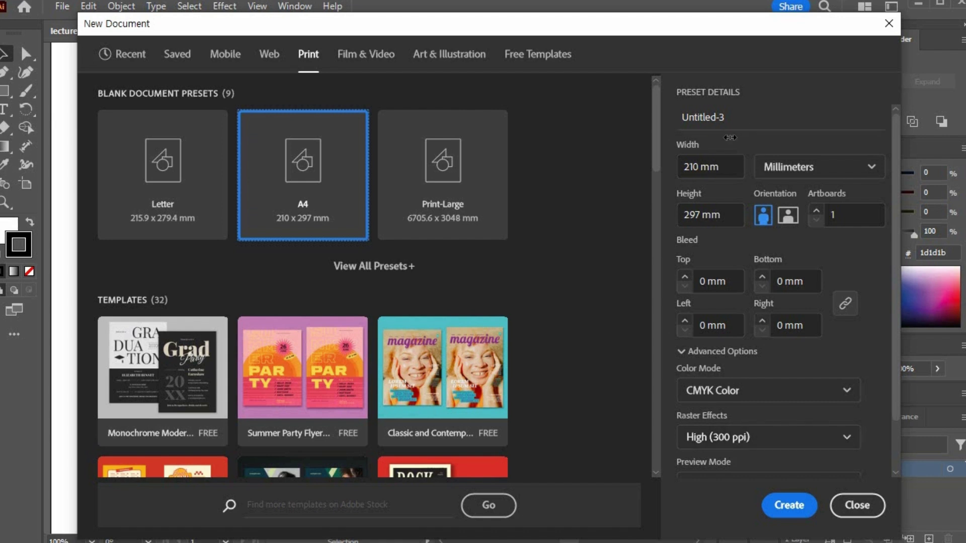
left_click(685, 113)
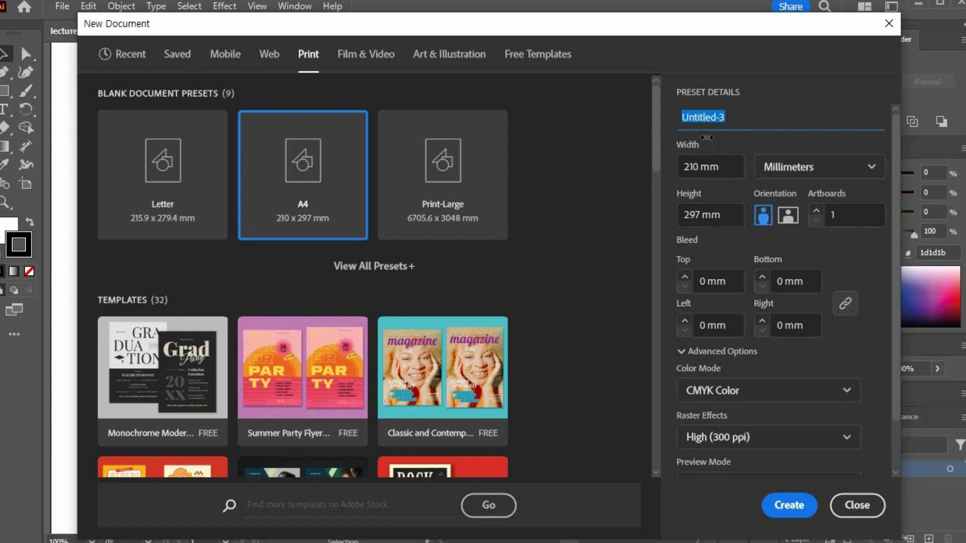
type("print")
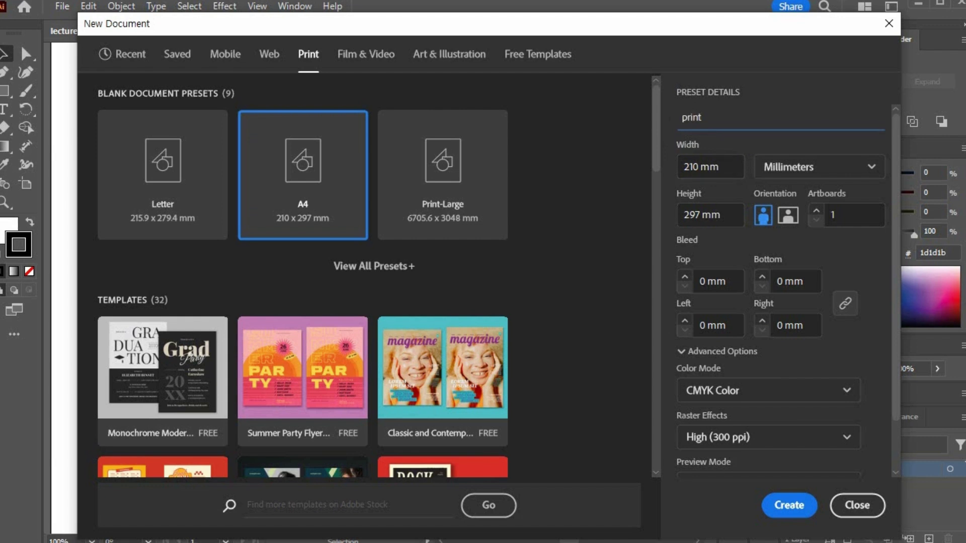
left_click(790, 505)
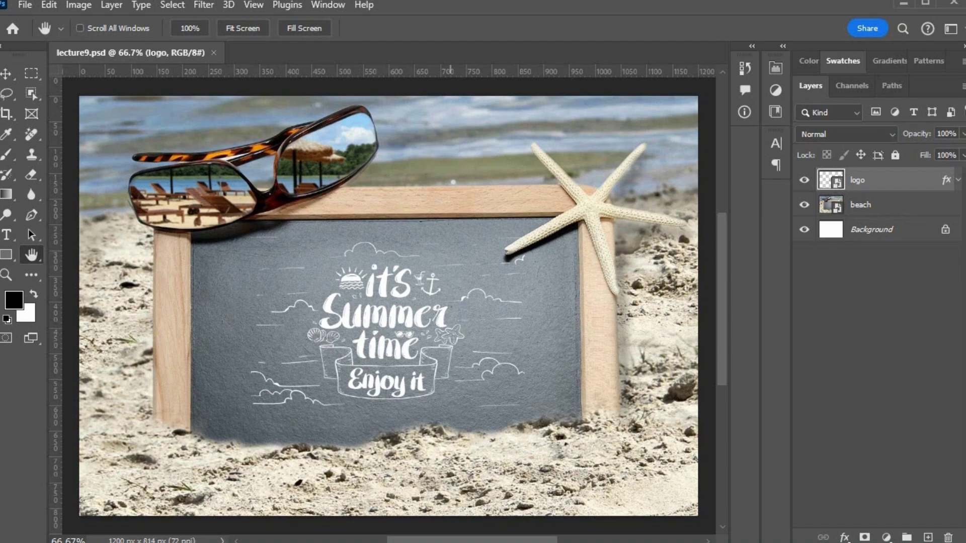
- Switch to Chrome, close the box.png and box_1.svg pages, and view the graphic formats table in section 1-3 of 9강.pdf
left_click(438, 542)
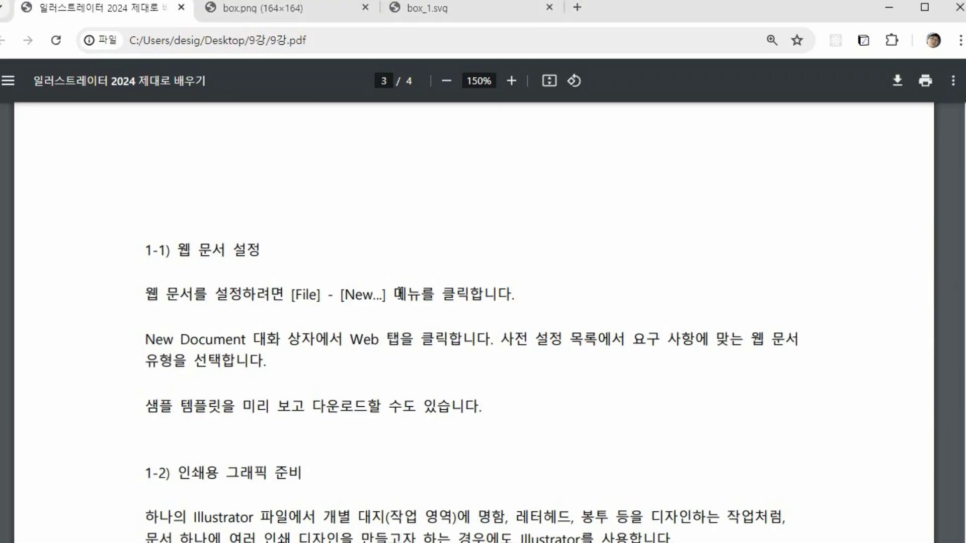
left_click(366, 7)
left_click(366, 7)
scroll(432, 275, "down", 15)
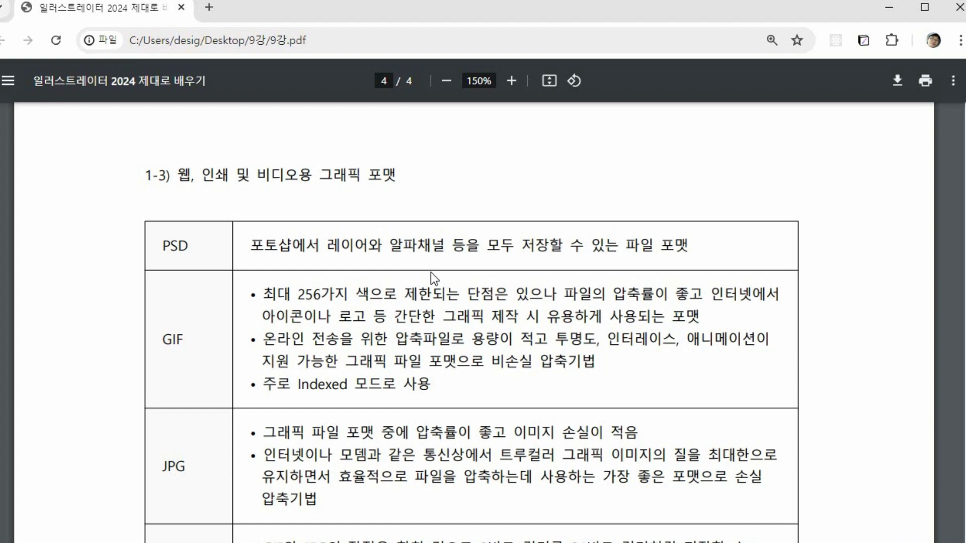
left_click(900, 9)
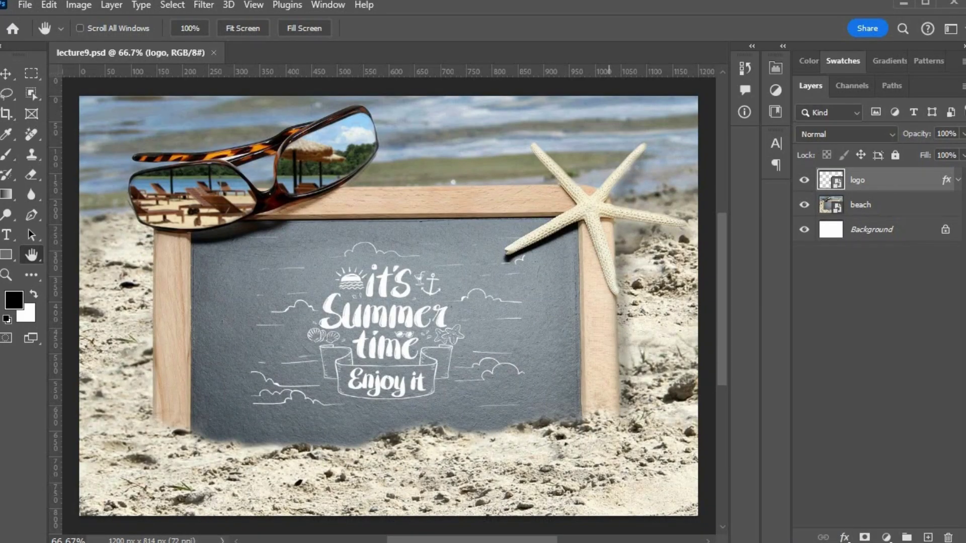
- Switch to File Explorer, show the contents of the photoshop source folder in 9강, and close the export folder window
key("alt+Tab")
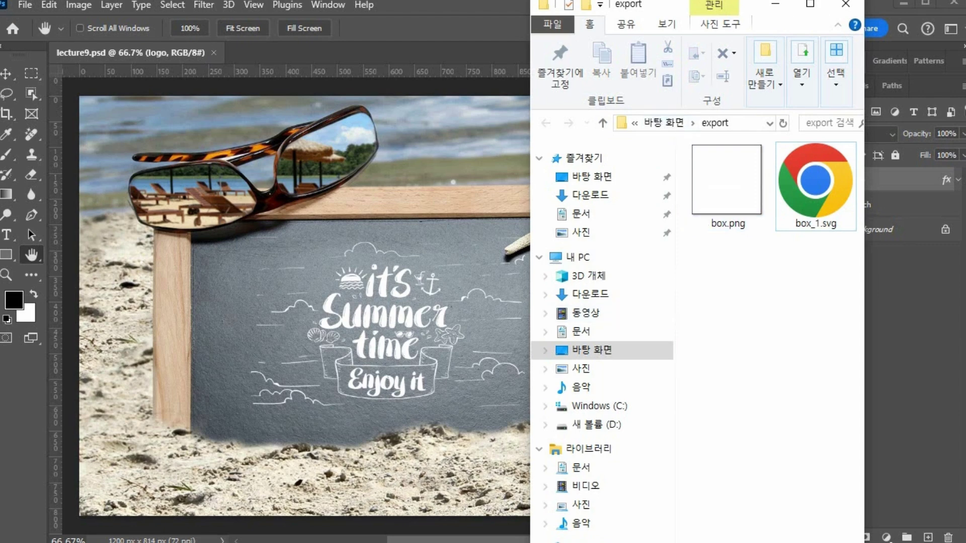
key("alt+Tab")
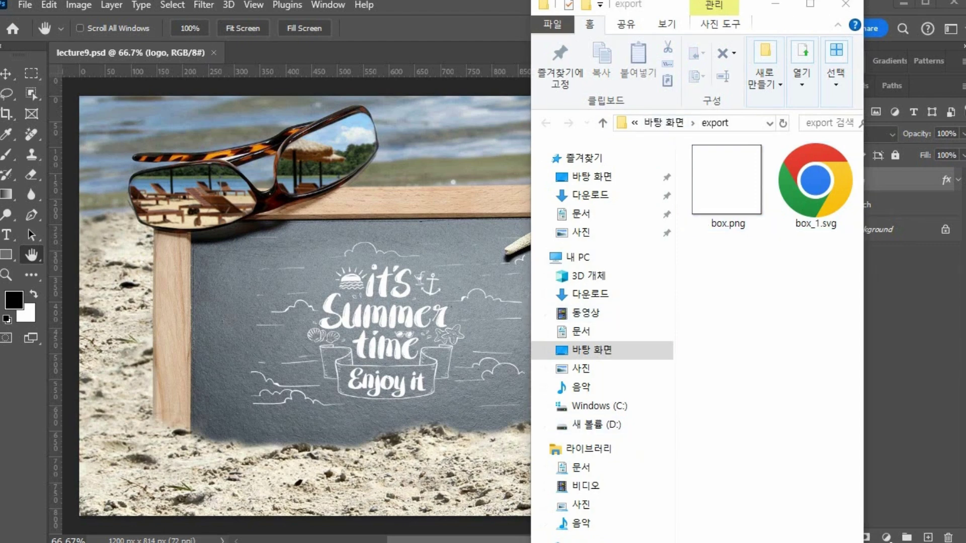
key("alt+Tab")
left_click_drag(709, 10, 385, 9)
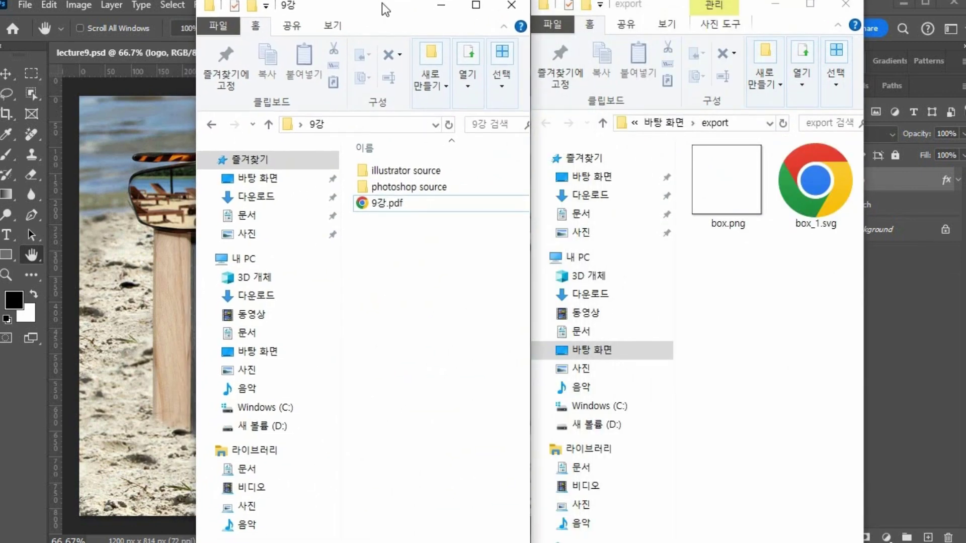
double_click(395, 172)
left_click(317, 124)
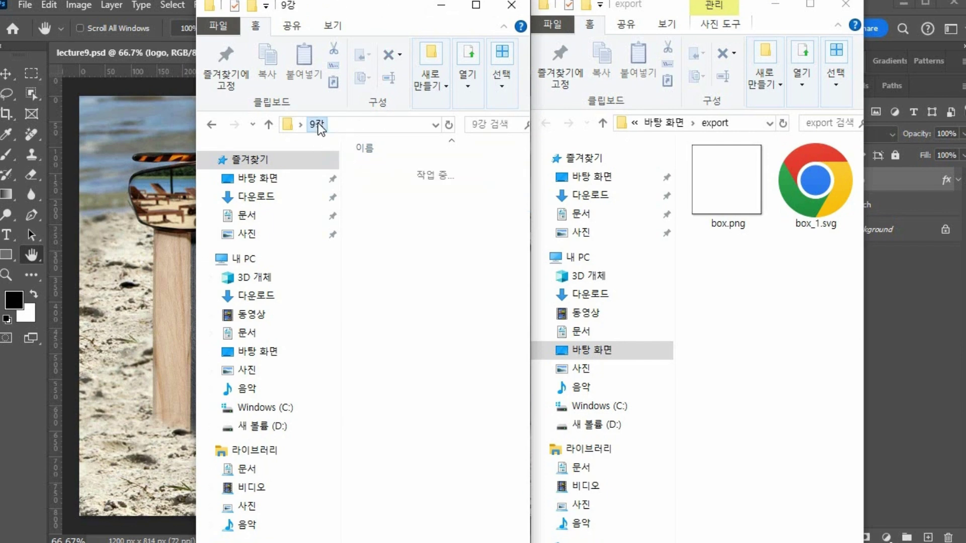
double_click(391, 188)
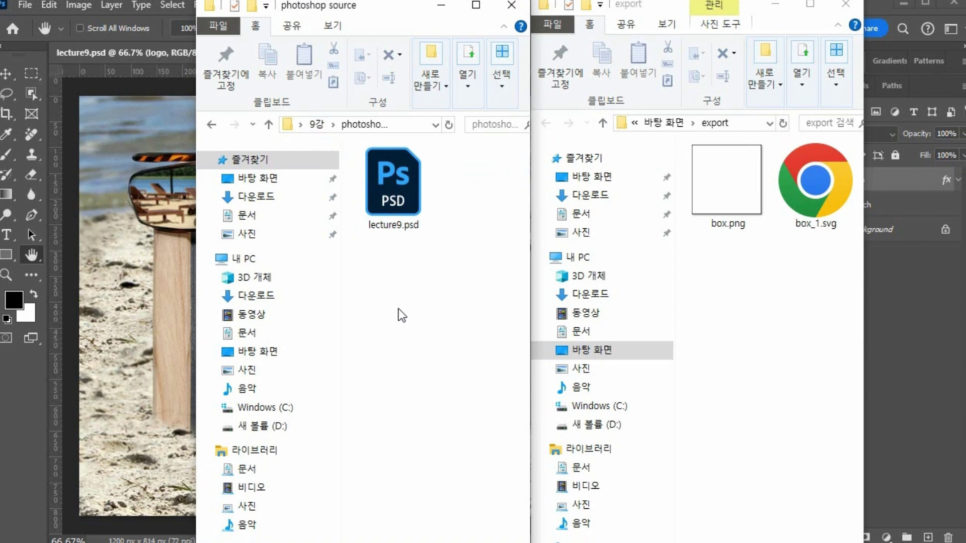
left_click(846, 6)
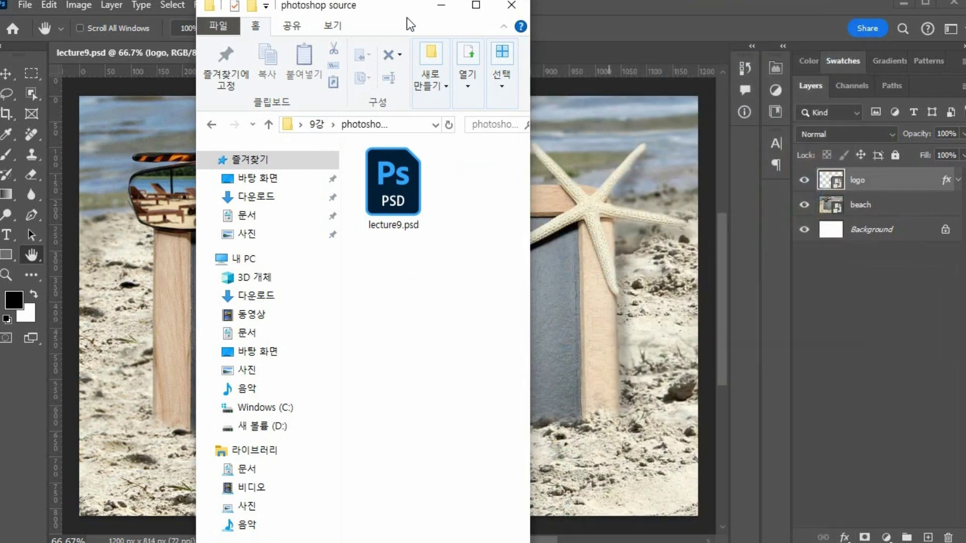
left_click_drag(409, 15, 686, 8)
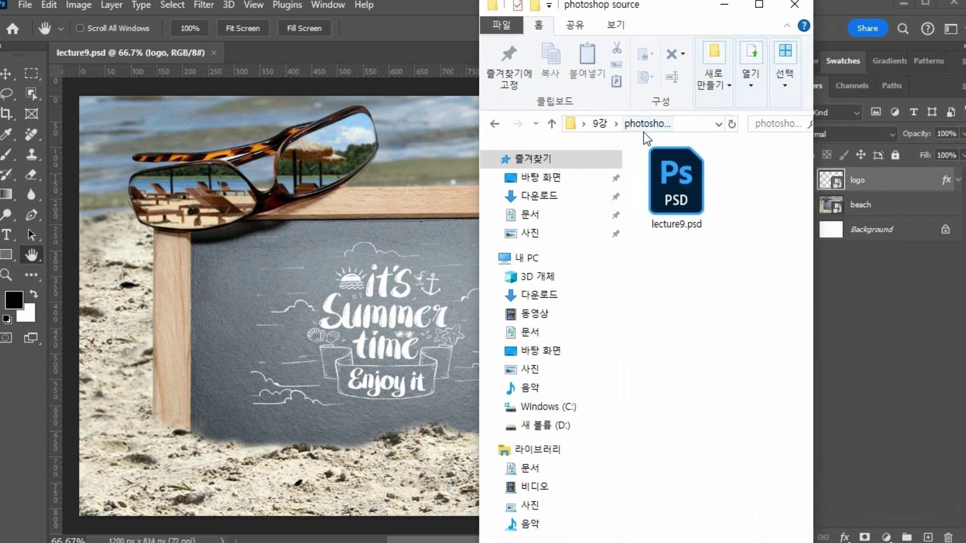
- Open lecture9.ai from the illustrator source folder in Illustrator and close the print document
left_click(598, 124)
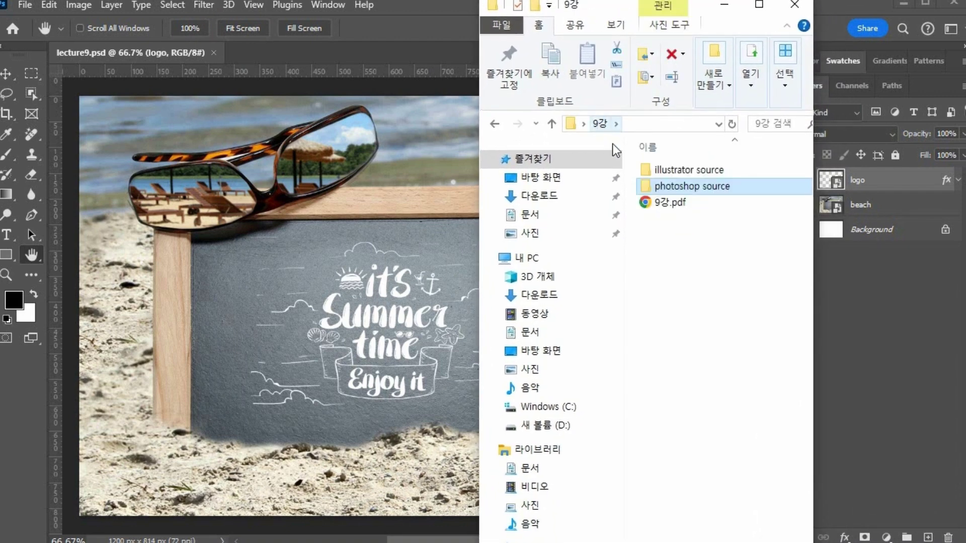
double_click(678, 170)
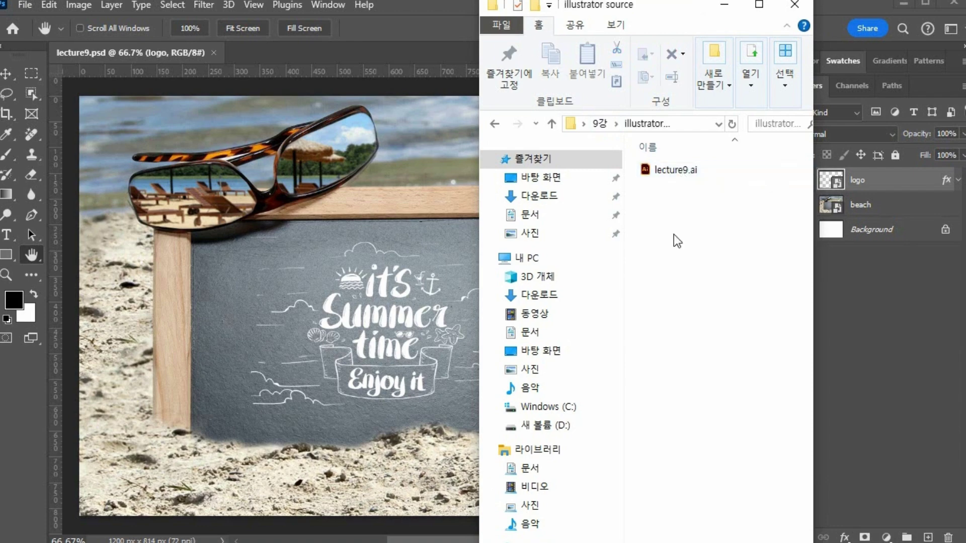
double_click(668, 170)
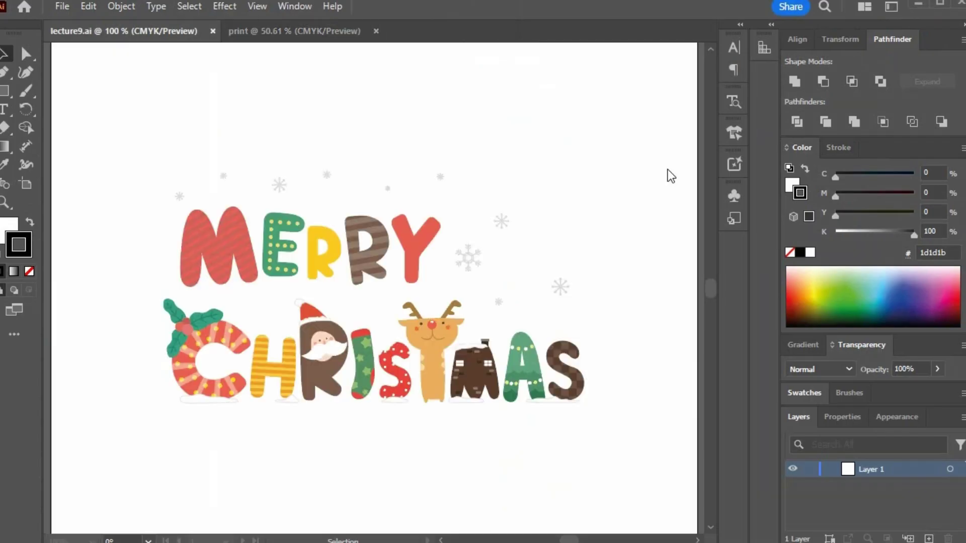
left_click(376, 30)
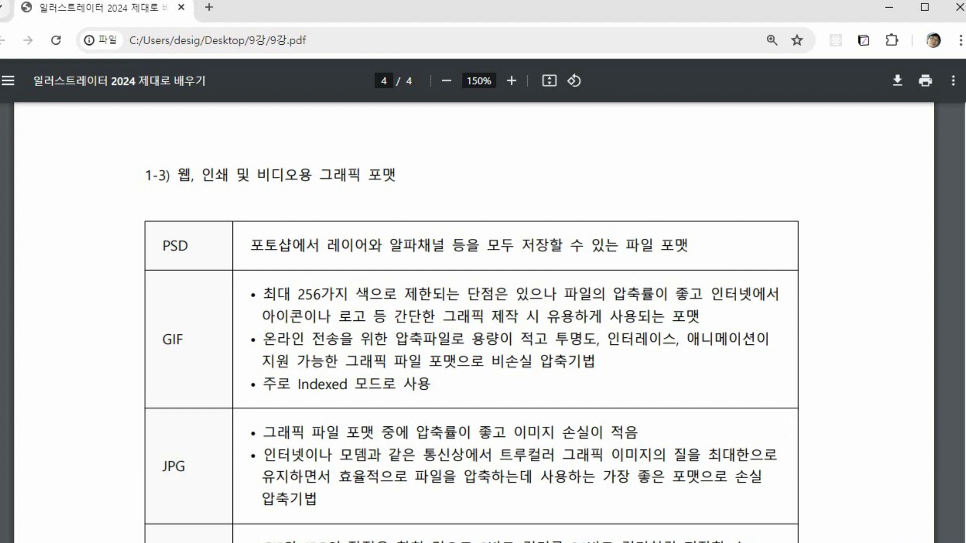
- Return to lecture9.ai in Illustrator, select the entire Merry Christmas artwork, and start exporting the selection as an asset
left_click(889, 7)
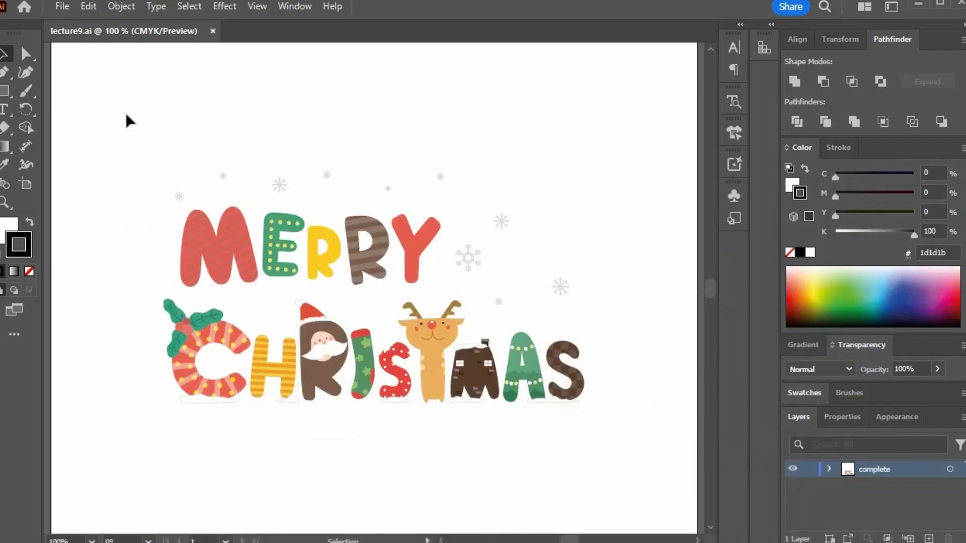
left_click_drag(128, 121, 664, 465)
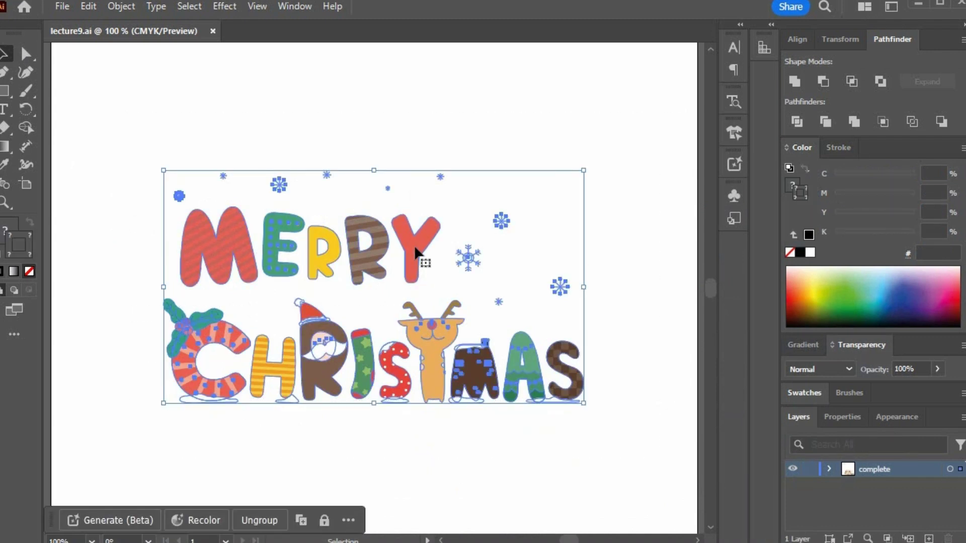
right_click(416, 253)
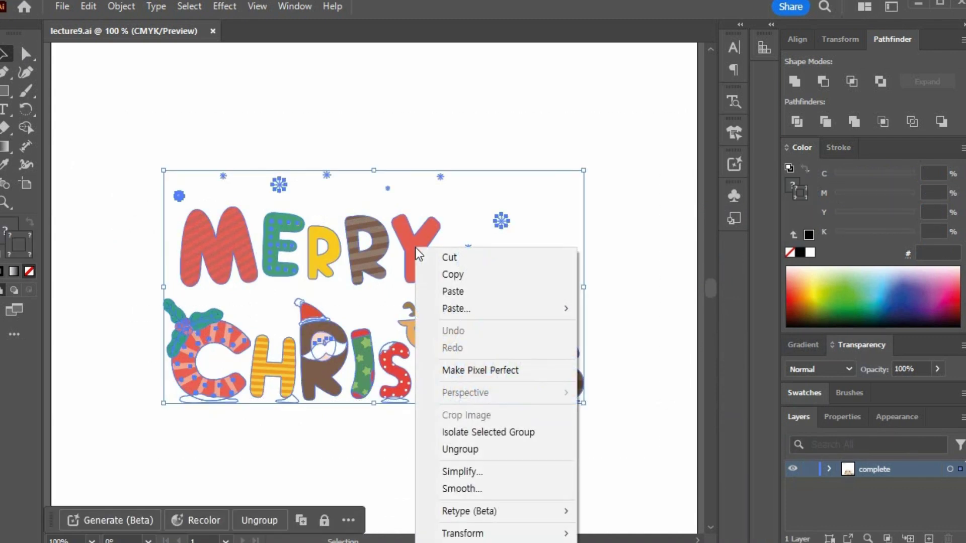
left_click(523, 542)
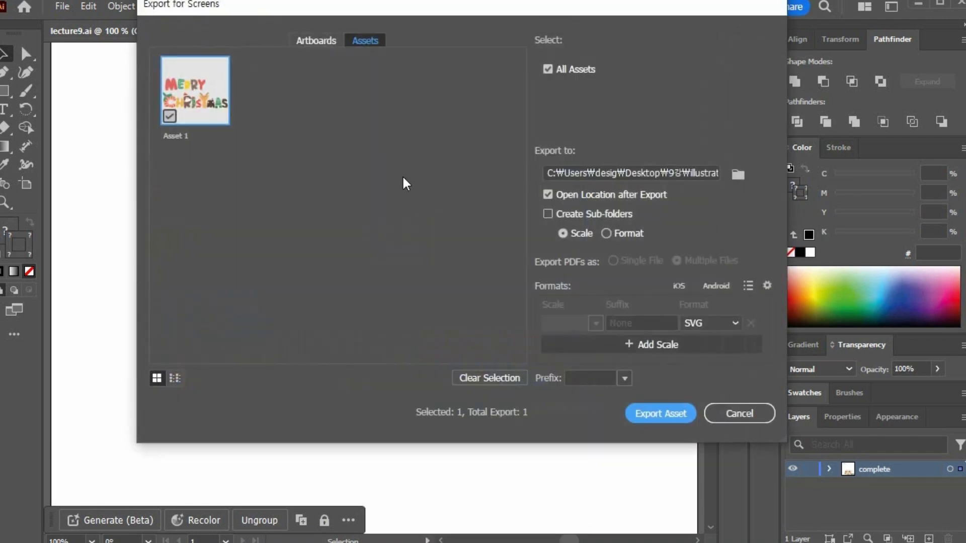
- Set the export location to the export folder on the desktop
left_click(737, 176)
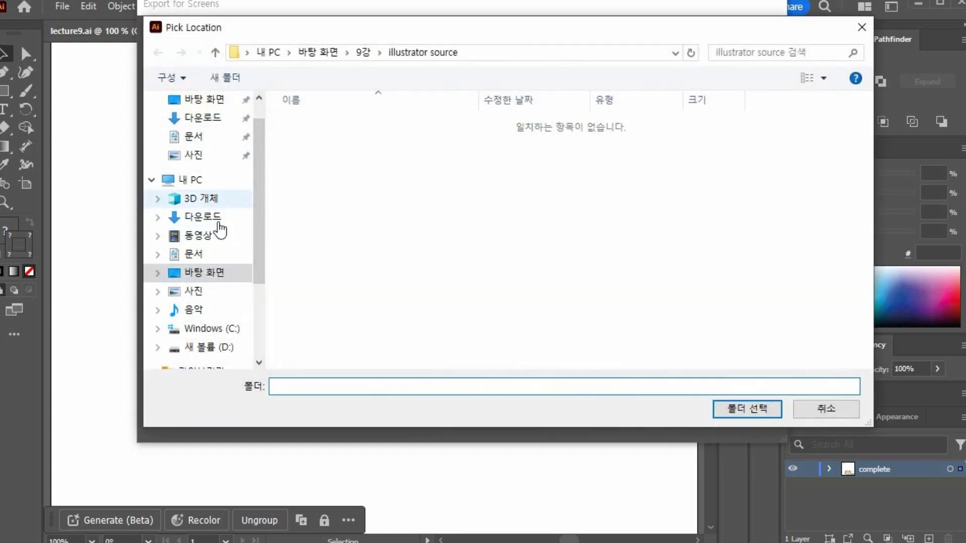
left_click(206, 278)
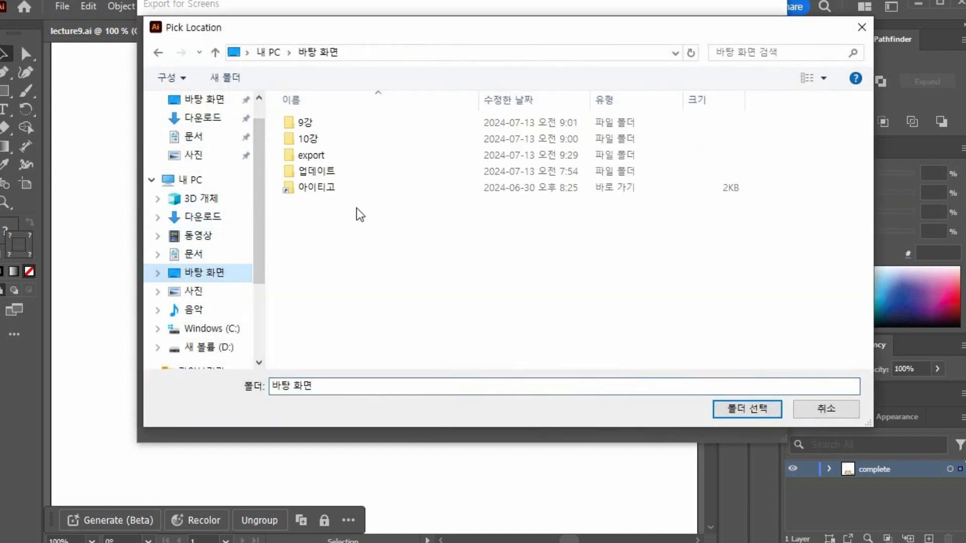
double_click(315, 159)
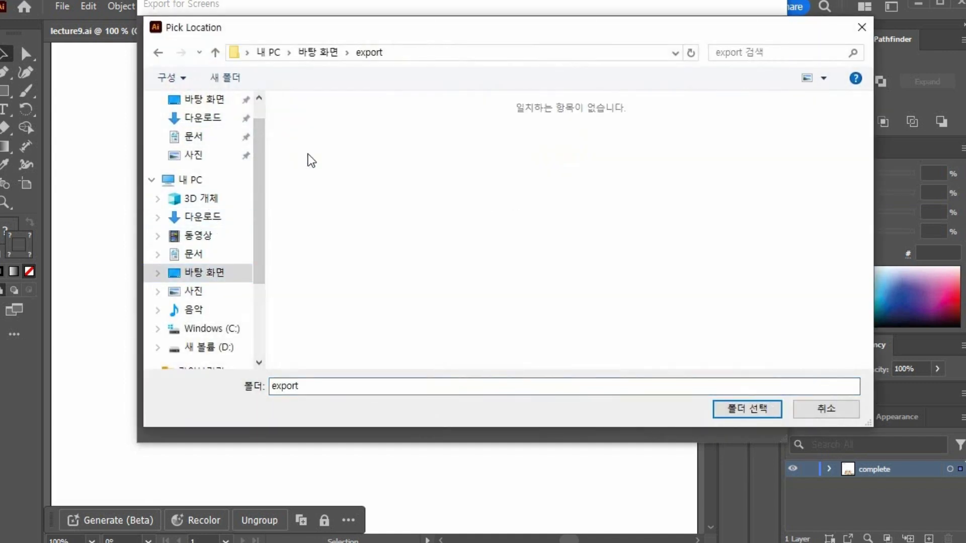
left_click(738, 413)
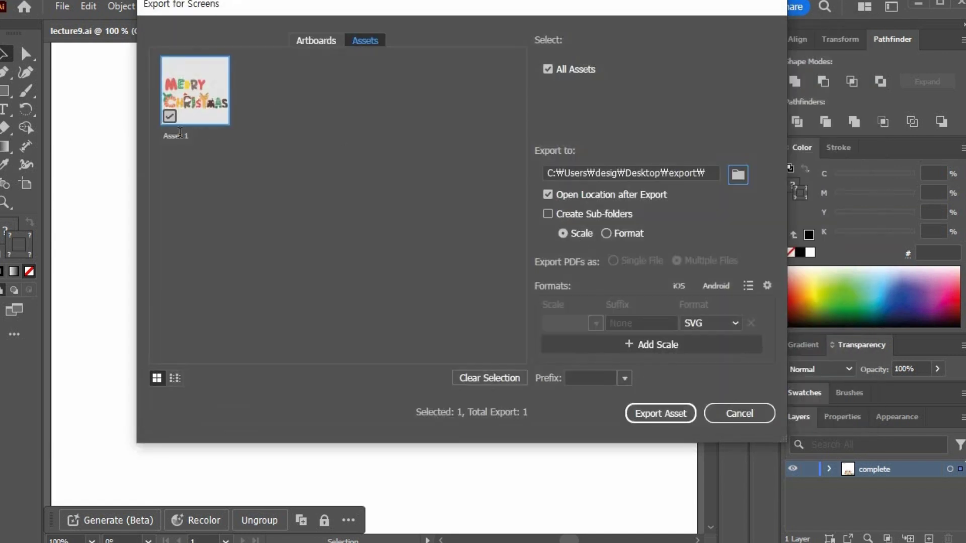
- Rename the asset to format, set its file format to JPG 100, and export it
left_click(177, 136)
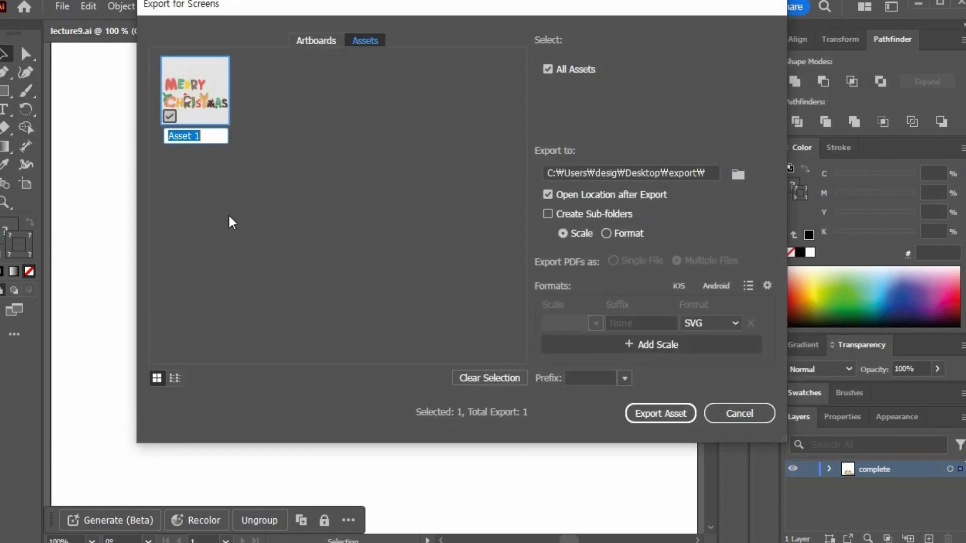
type("format")
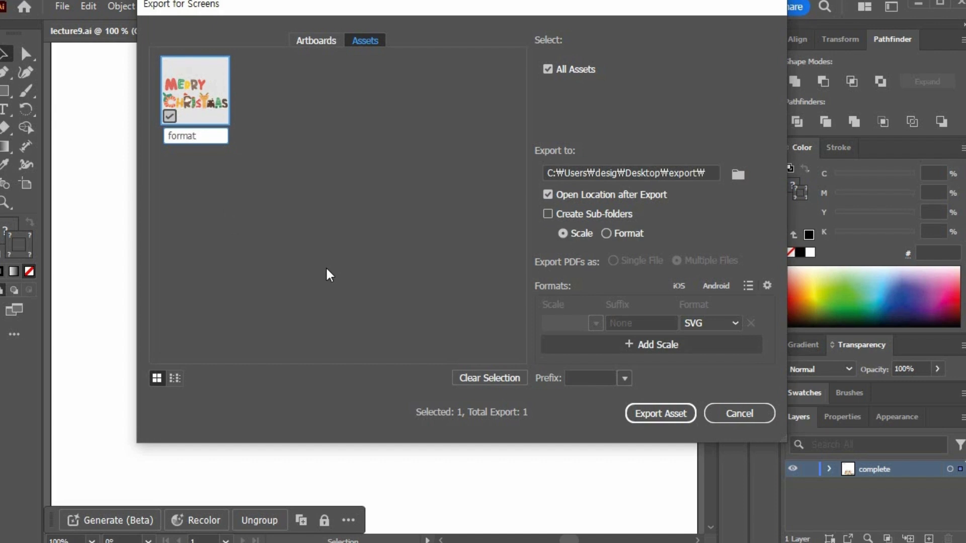
left_click(719, 328)
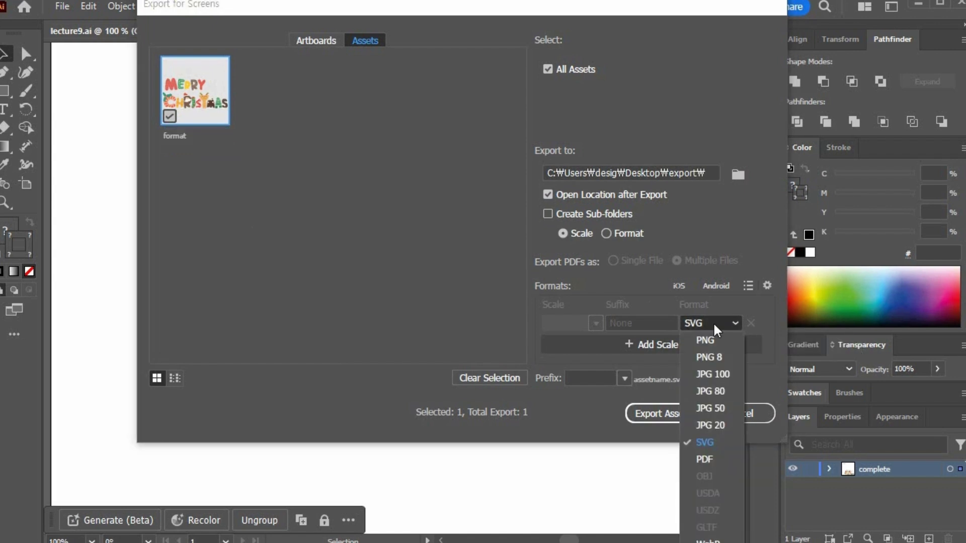
left_click(723, 376)
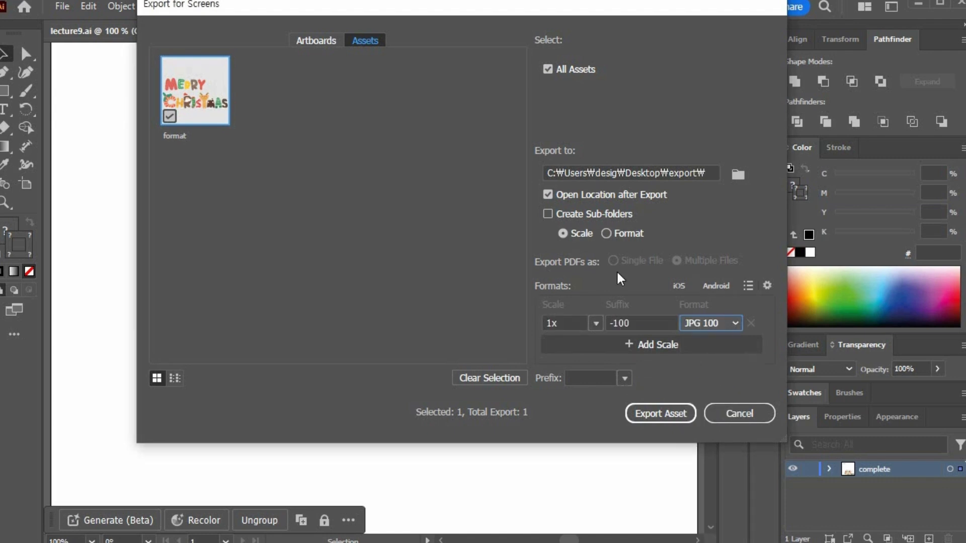
left_click(648, 414)
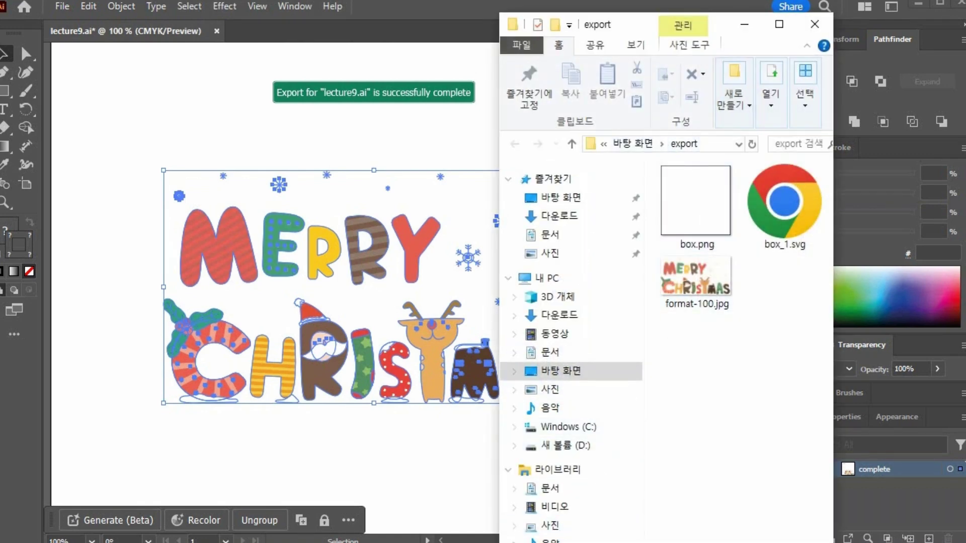
- Switch to Photoshop and open format-100.jpg from the export folder as a separate document beside lecture9.psd
key("alt+Tab")
left_click_drag(528, 11, 295, 13)
left_click_drag(617, 19, 656, 18)
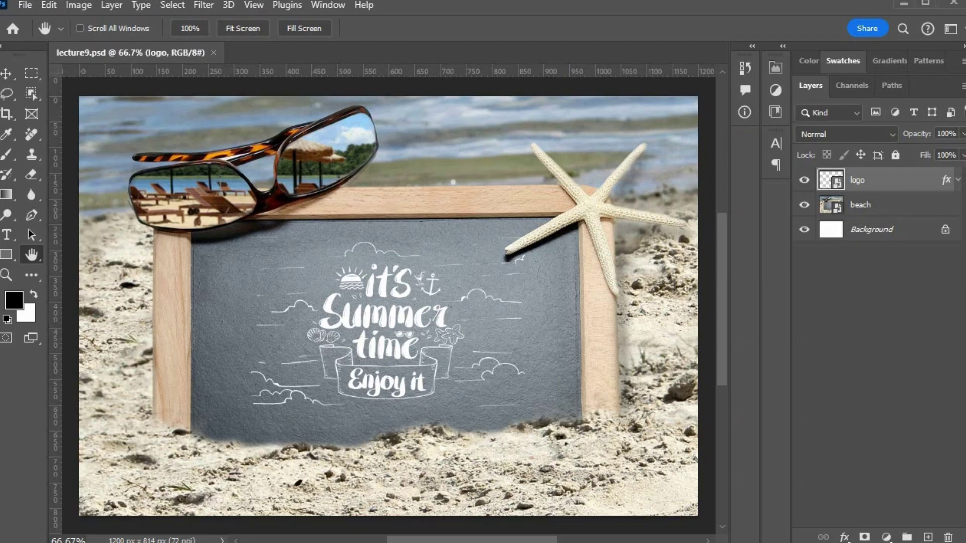
key("alt+Tab")
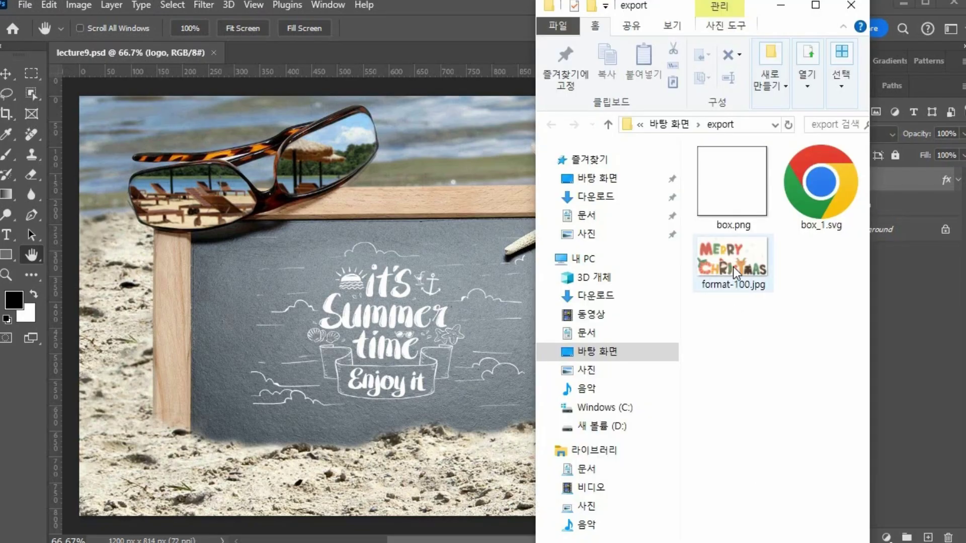
left_click_drag(740, 256, 261, 53)
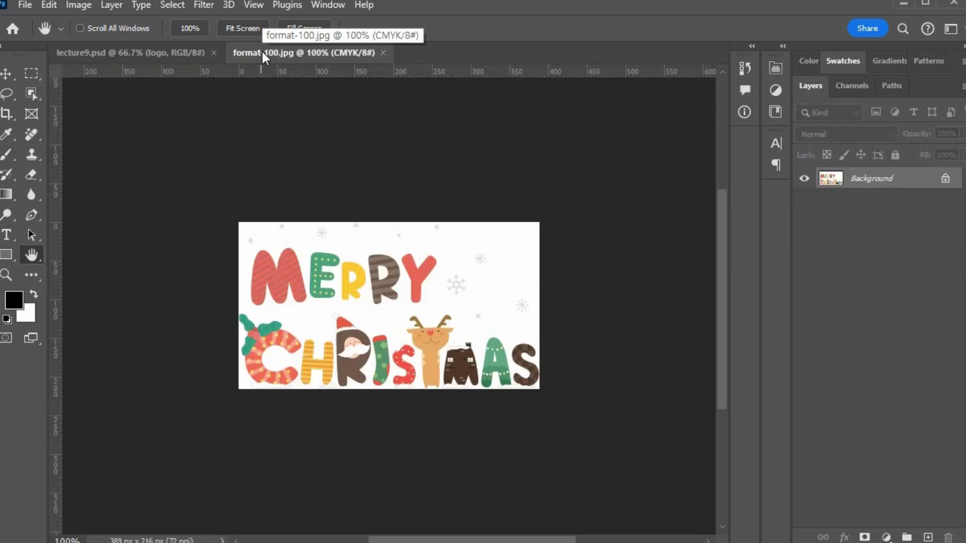
- Magnify the Merry Christmas image to 200% and show its color channels
left_click(8, 276)
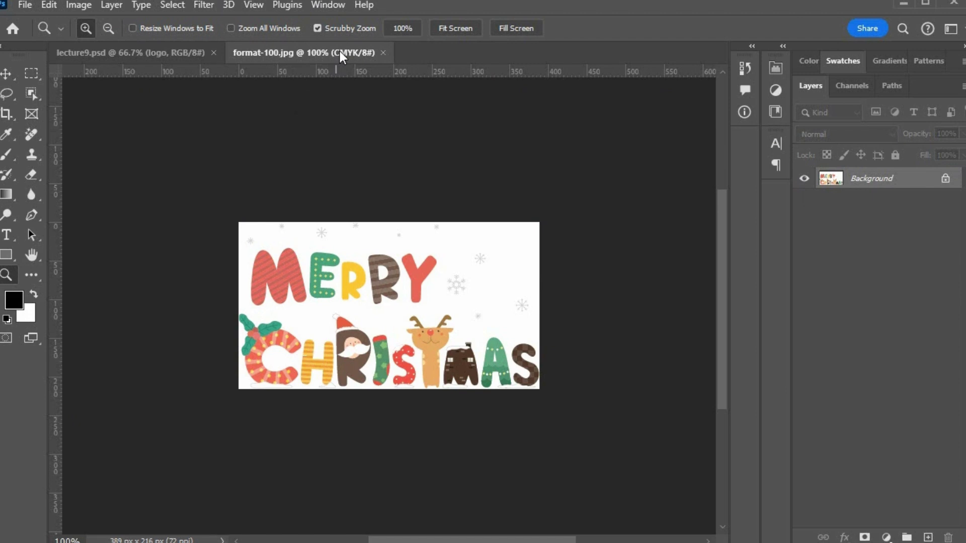
left_click(386, 312)
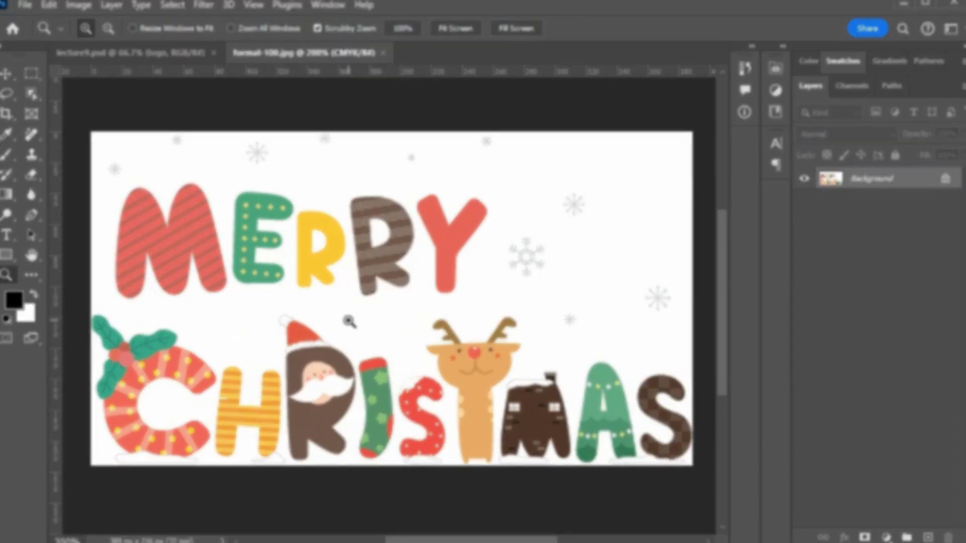
left_click(9, 78)
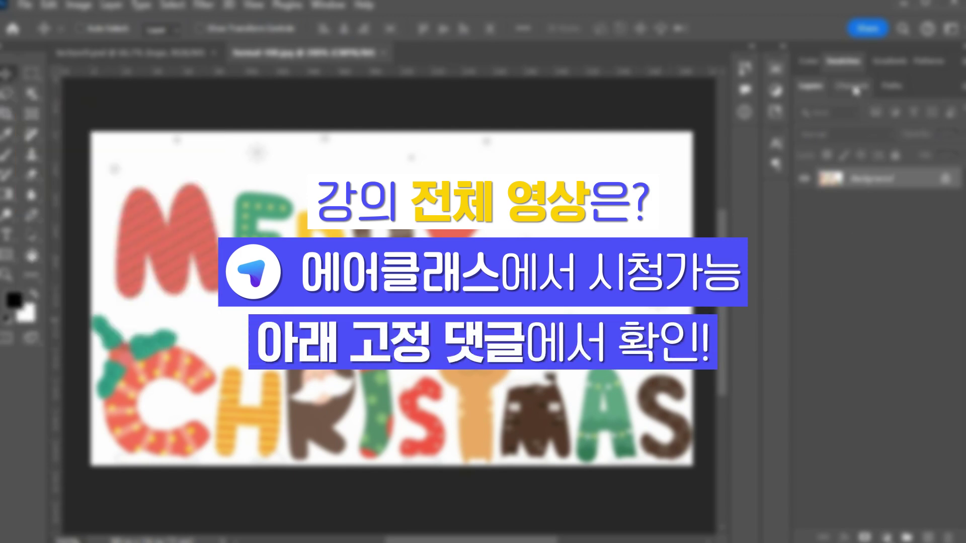
left_click(853, 86)
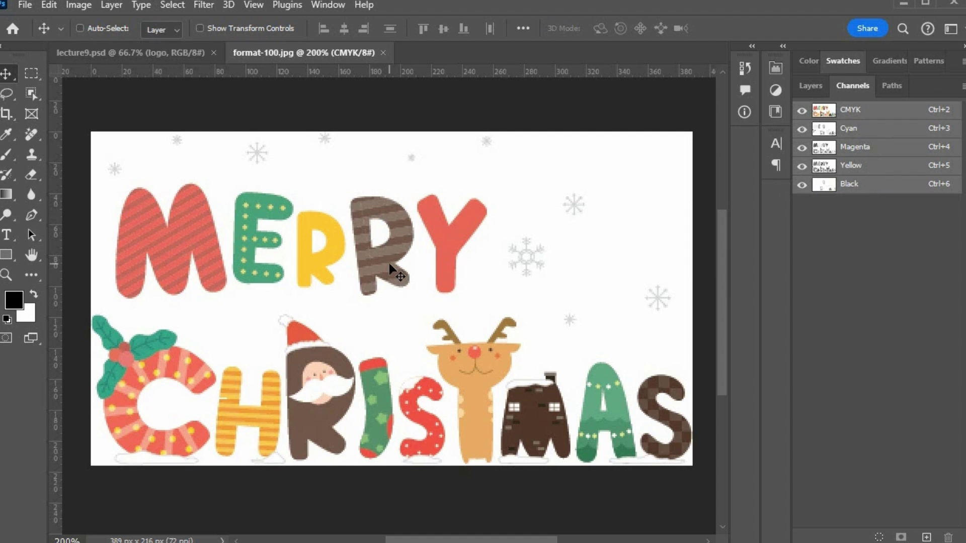
- Convert format-100.jpg to RGB Color mode
left_click(74, 4)
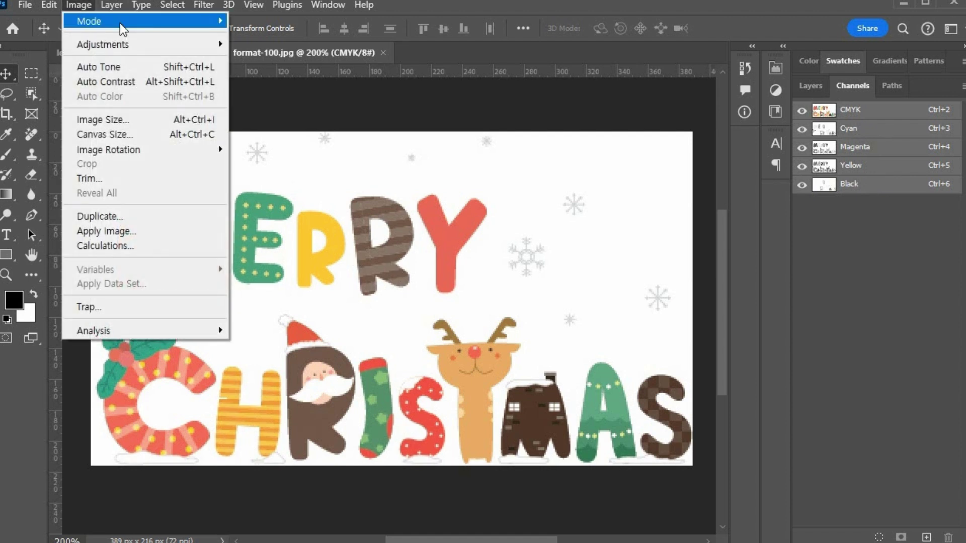
mouse_move(120, 23)
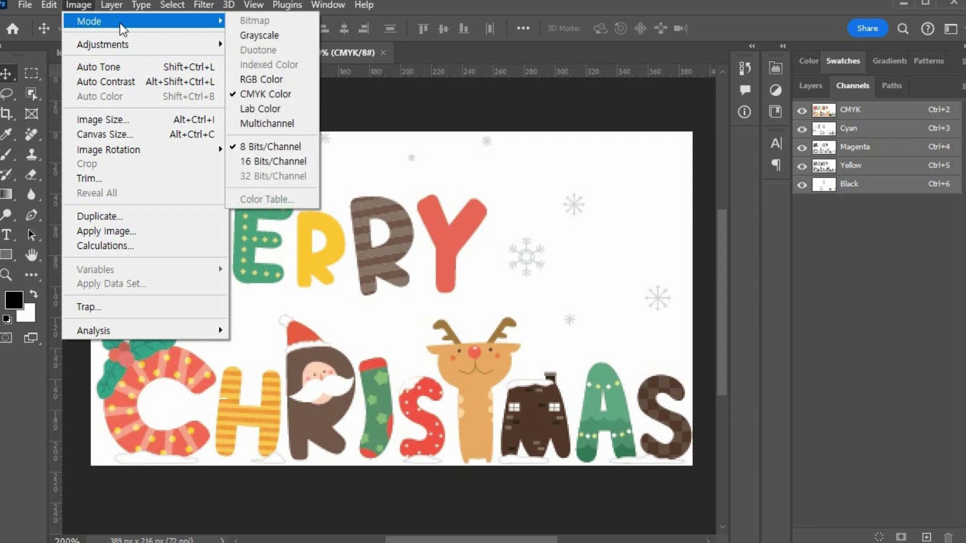
left_click(292, 79)
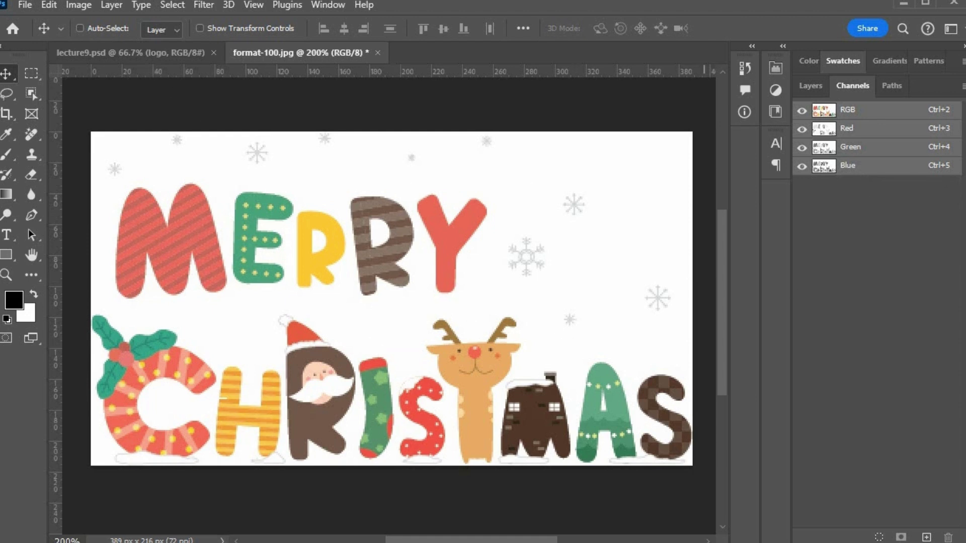
- Open lecture9.psd from the photoshop source folder in 9강 and bring its document to the front in Photoshop
key("alt+Tab")
left_click(318, 122)
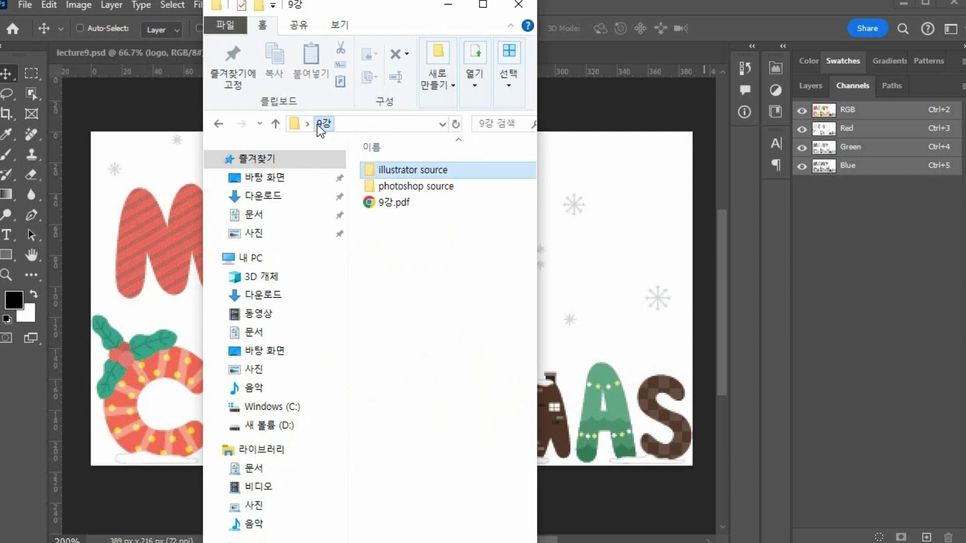
double_click(402, 185)
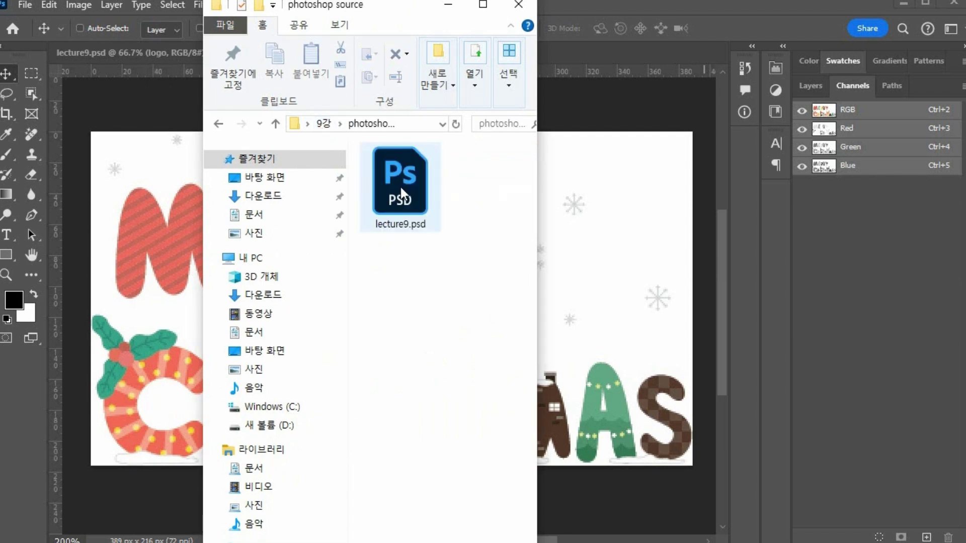
left_click(400, 187)
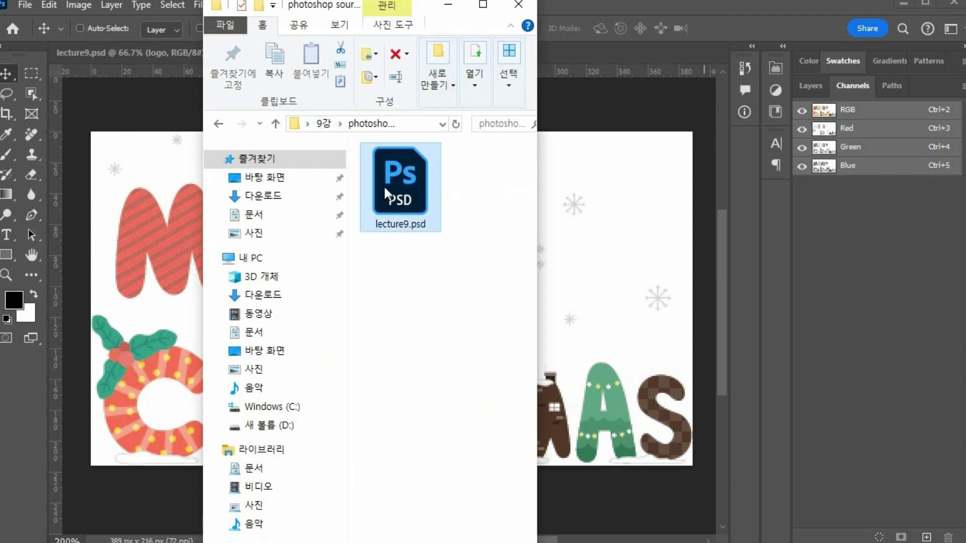
left_click(169, 113)
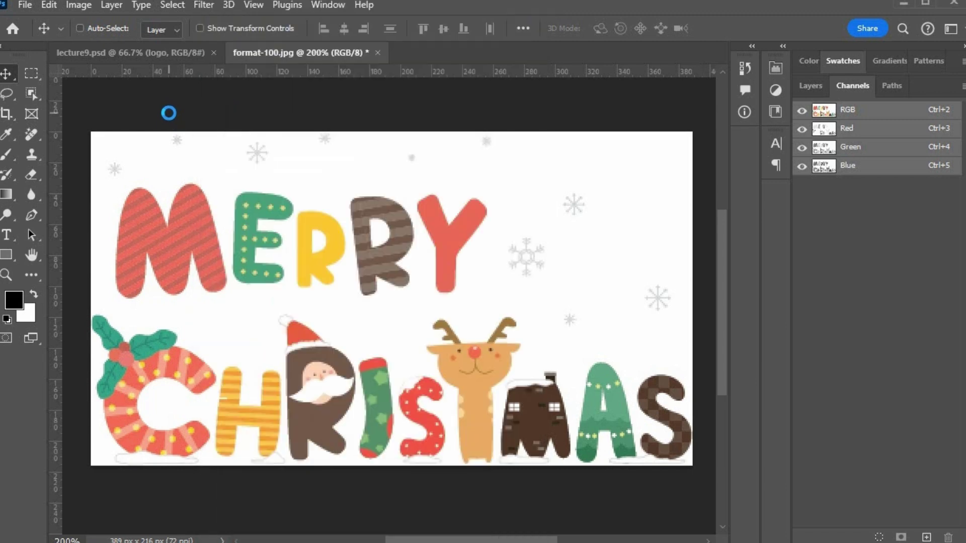
left_click(105, 53)
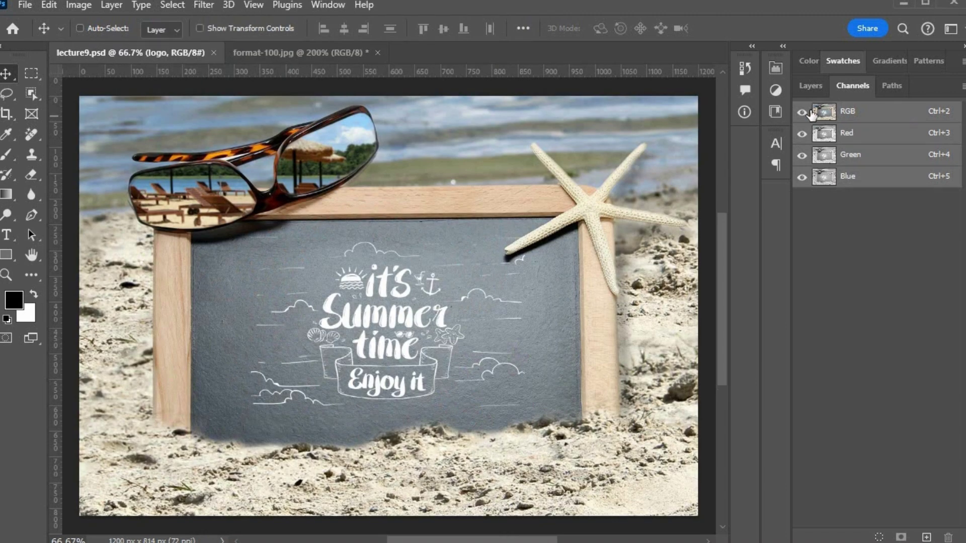
- Show the layers of lecture9.psd, deselect them all, and start Export As for the document
left_click(807, 88)
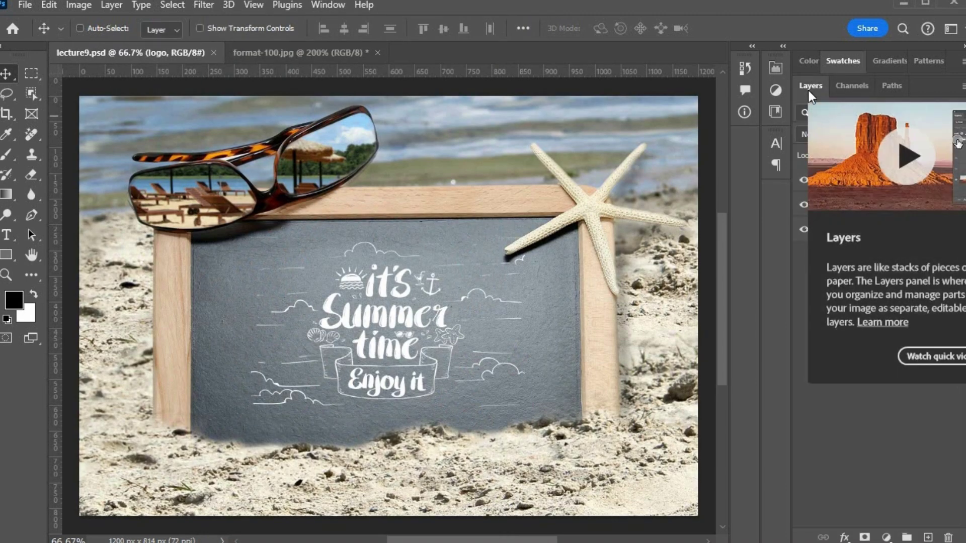
left_click(858, 478)
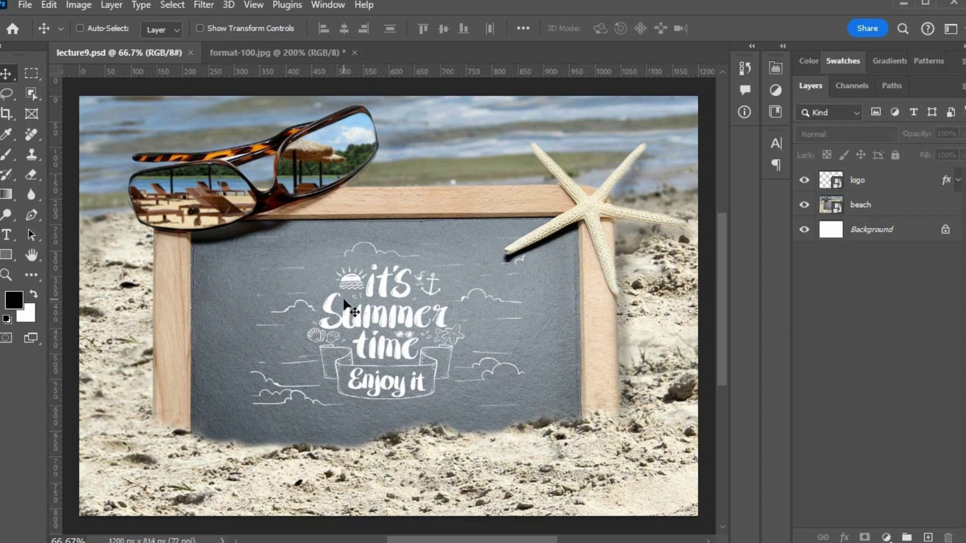
left_click(25, 6)
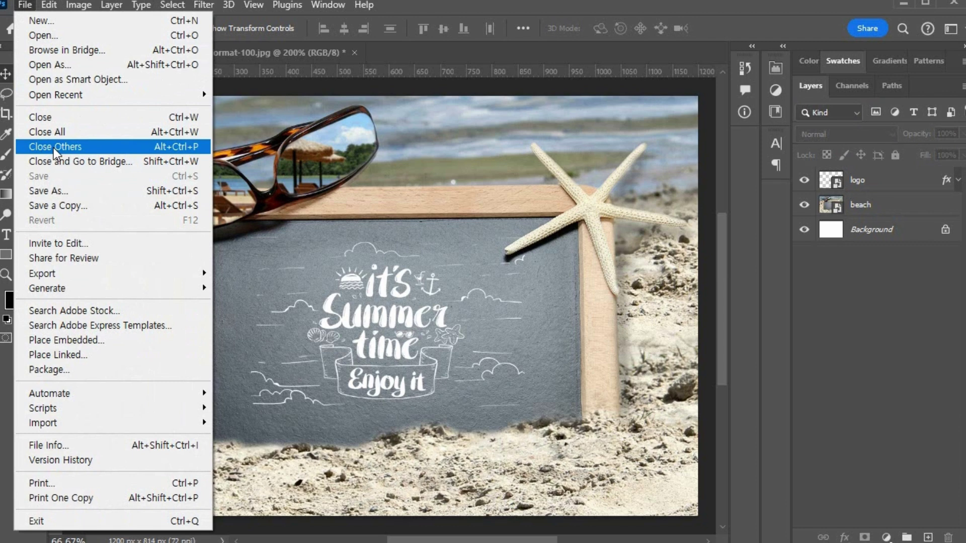
mouse_move(182, 276)
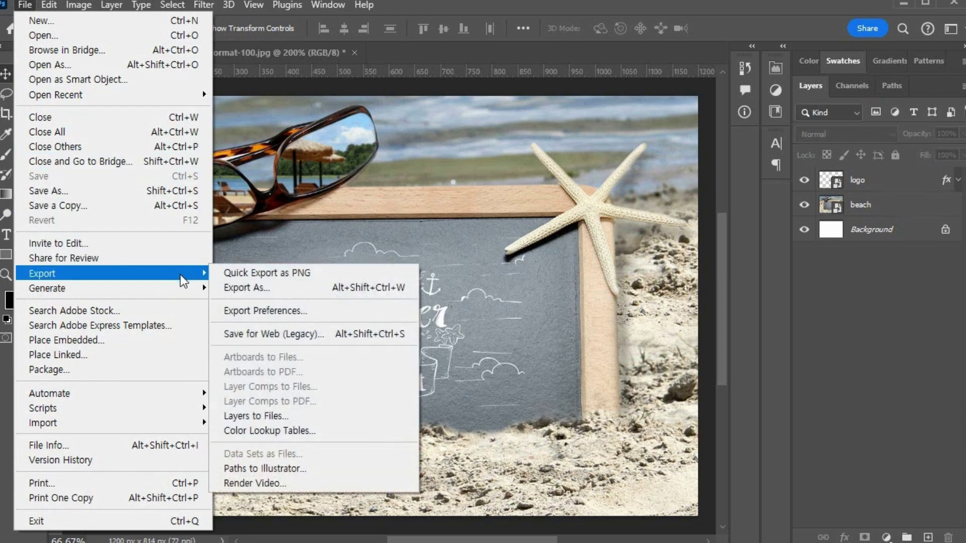
left_click(296, 291)
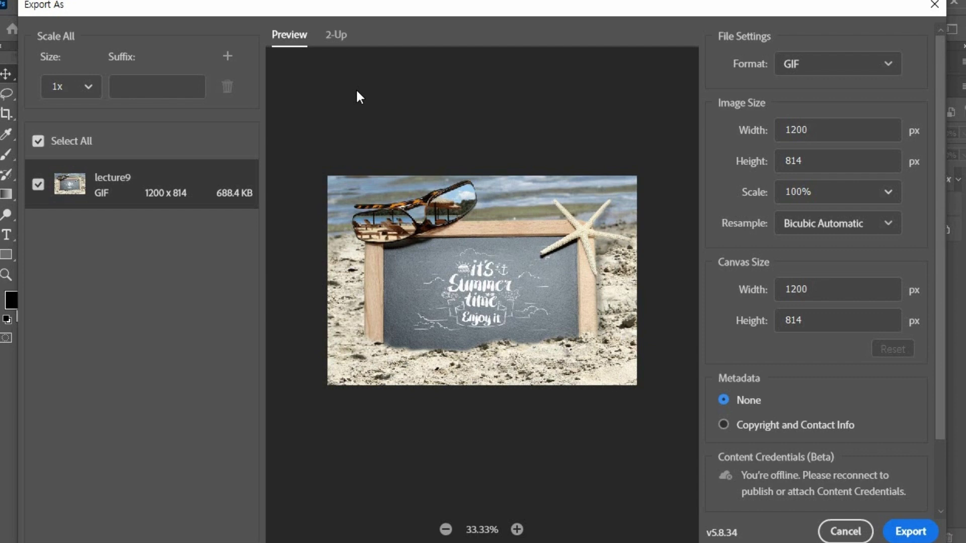
- Compare two export previews of the beach image side by side at 100% magnification
left_click(336, 36)
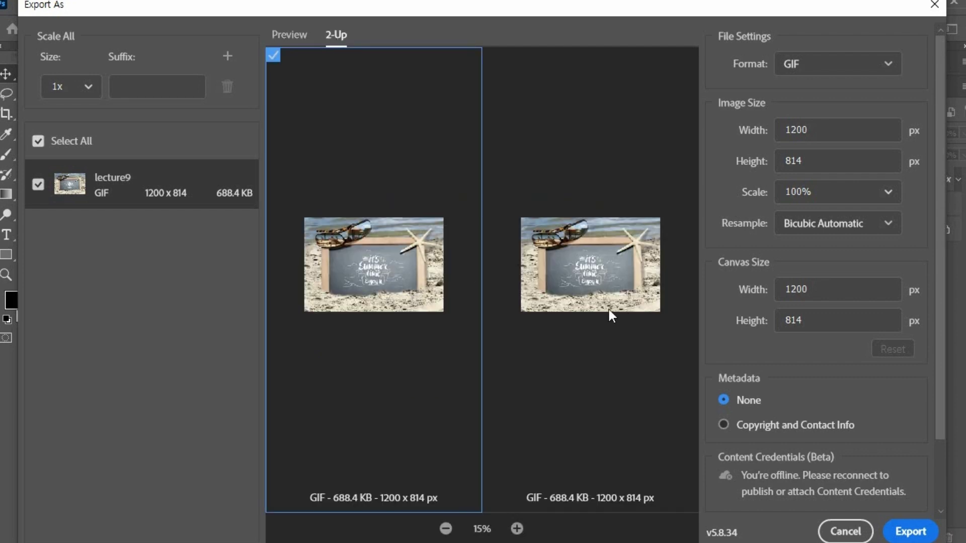
left_click(517, 529)
left_click(517, 528)
left_click(517, 528)
left_click(516, 529)
left_click(517, 528)
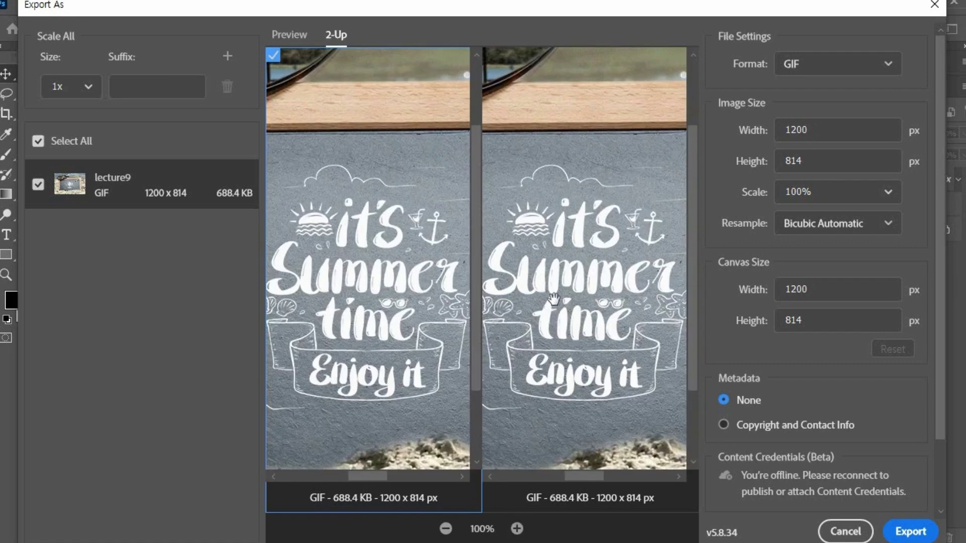
- Set the first preview's export format to JPG with quality 7
left_click(821, 65)
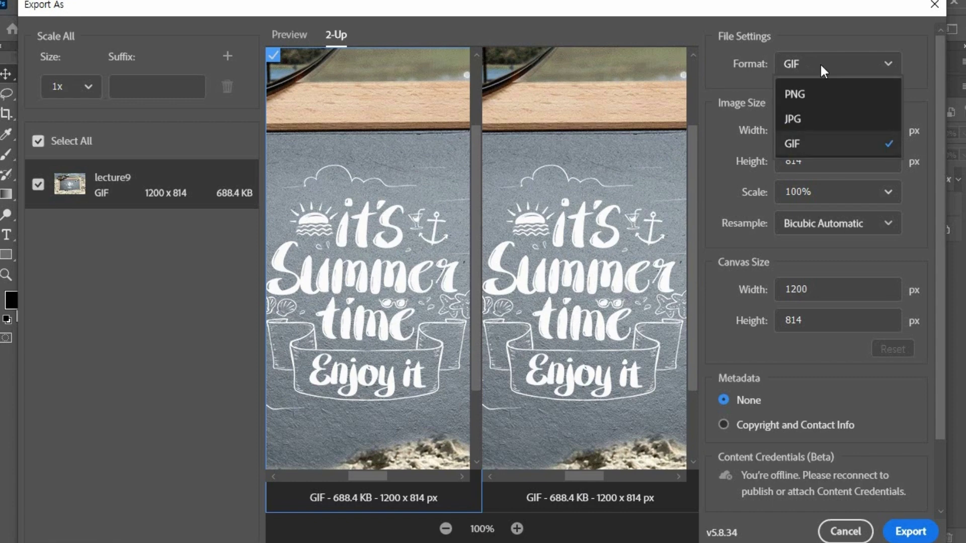
left_click(813, 125)
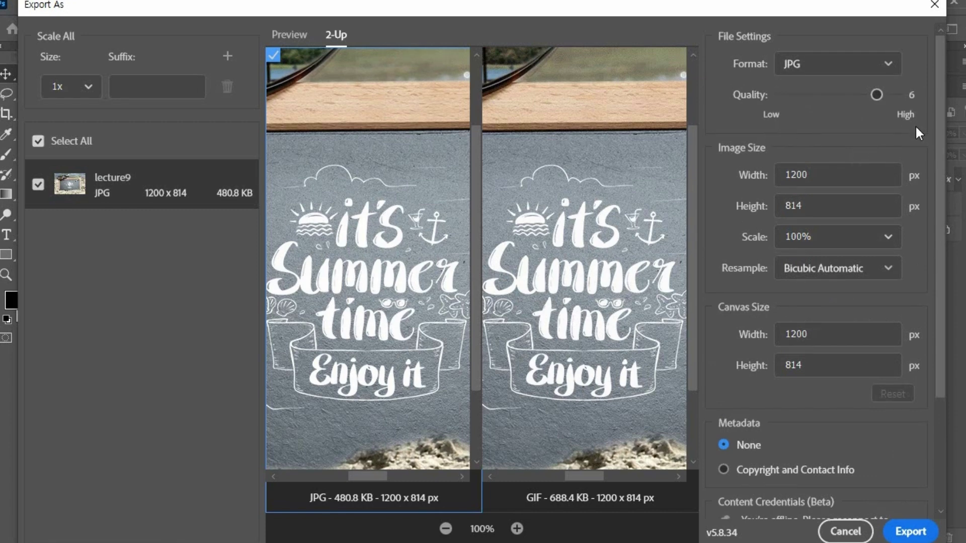
left_click_drag(877, 94, 912, 94)
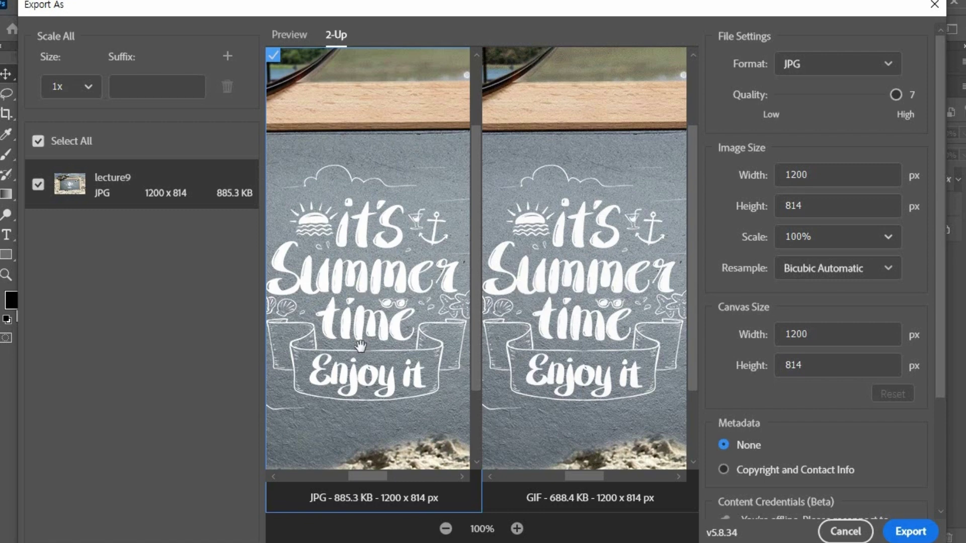
left_click(813, 69)
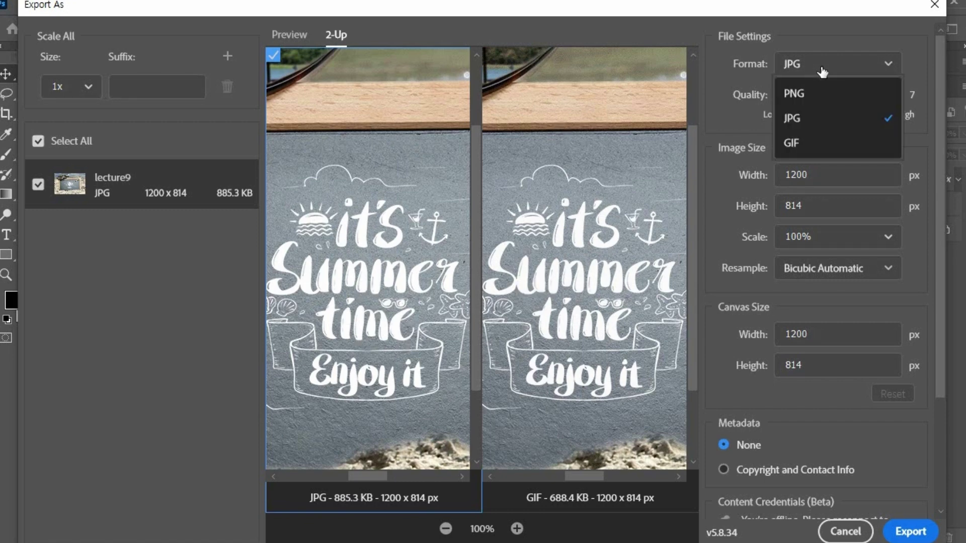
left_click(823, 65)
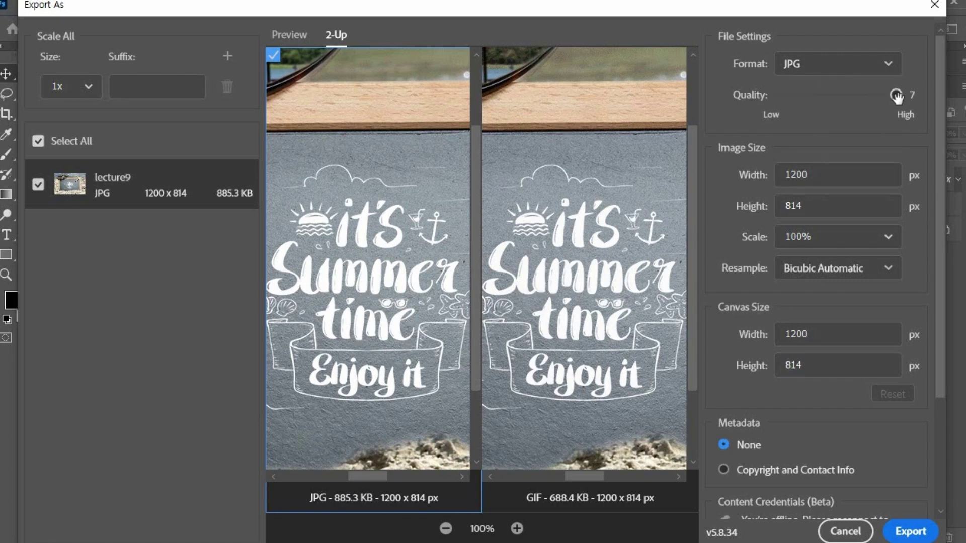
- Lower the JPG quality to 4 and export the image as lecture9.jpg into the desktop's export folder
left_click_drag(896, 95, 837, 119)
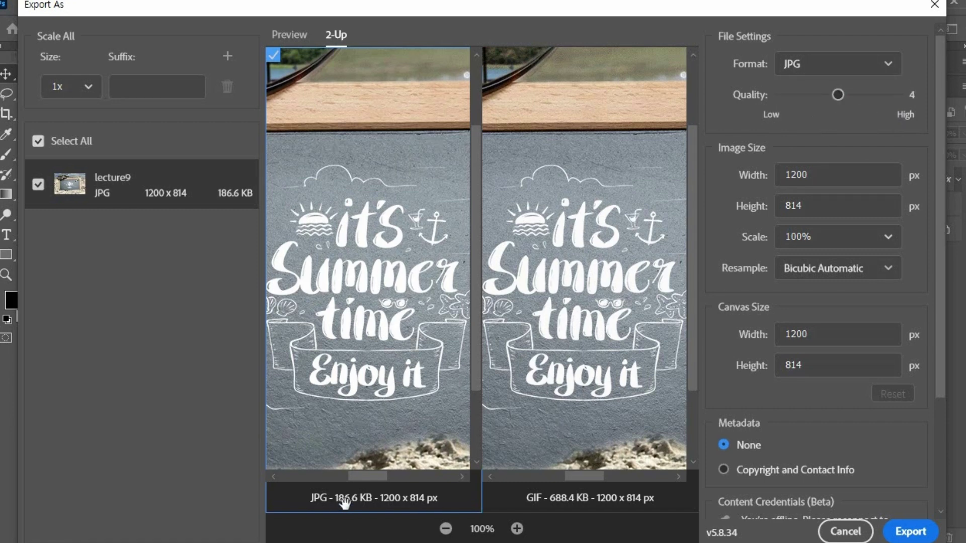
left_click_drag(381, 168, 386, 326)
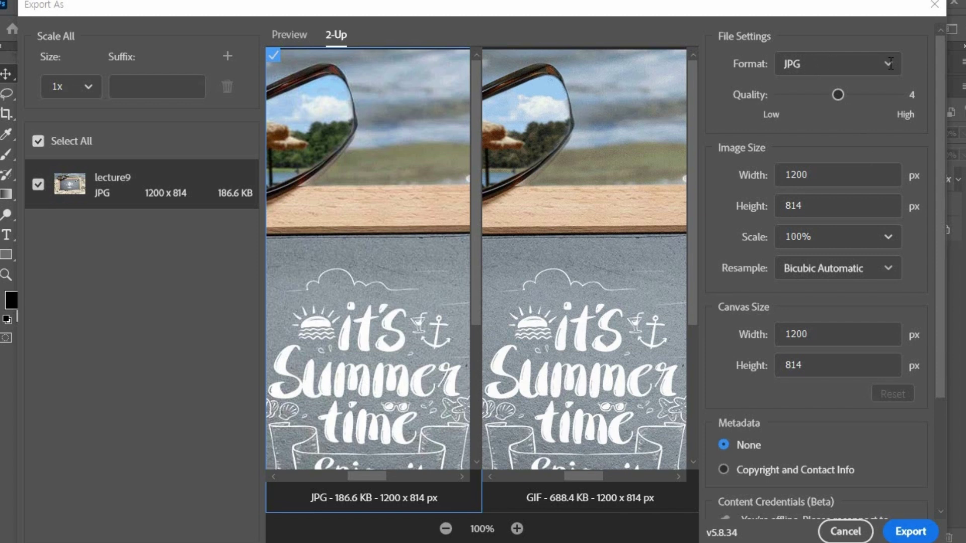
left_click(913, 534)
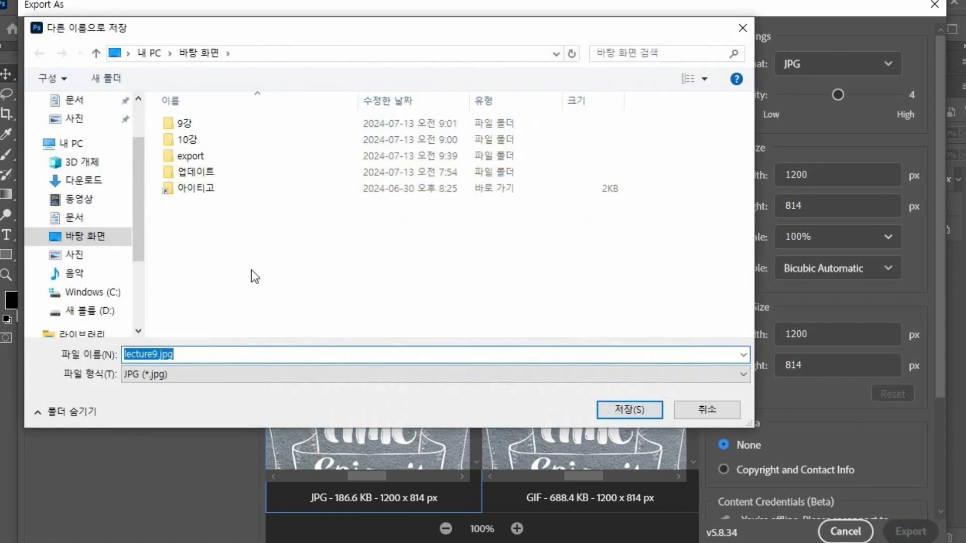
double_click(190, 156)
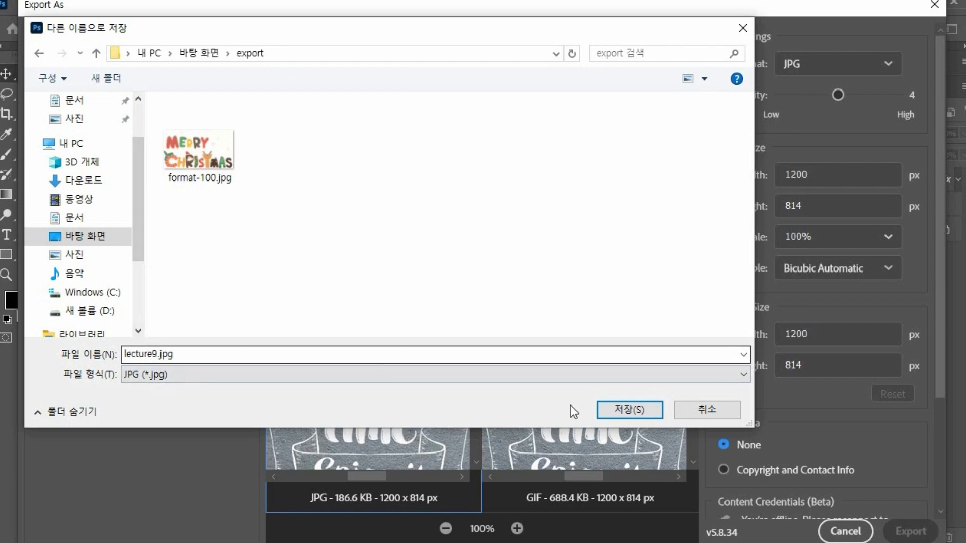
left_click(629, 413)
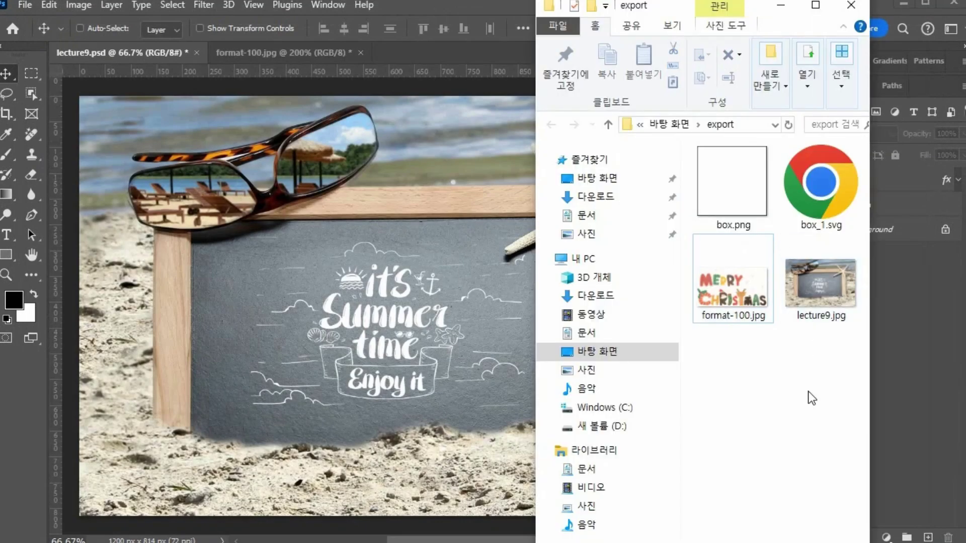
- Open the exported lecture9.jpg as its own document, show its channels, and place it directly after lecture9.psd in the document order
left_click(825, 282)
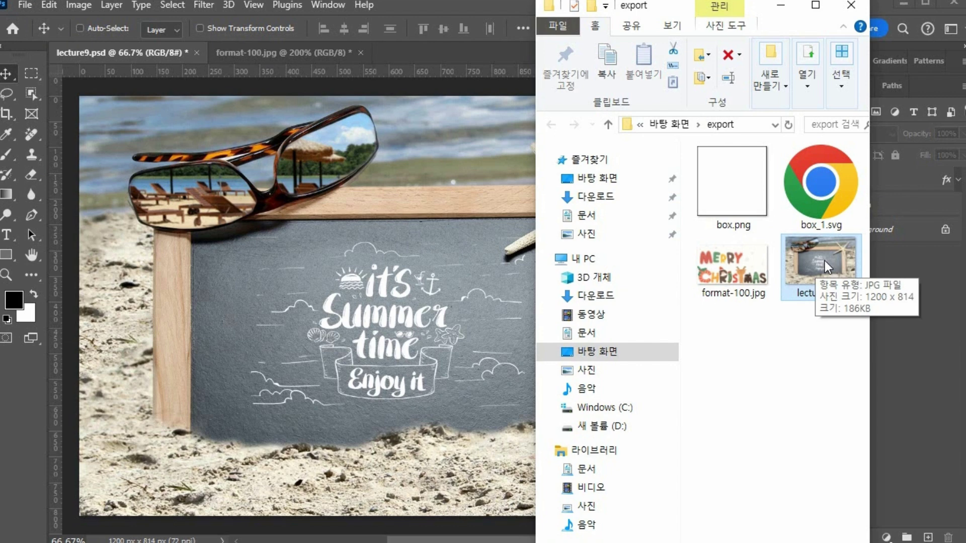
left_click_drag(825, 260, 406, 50)
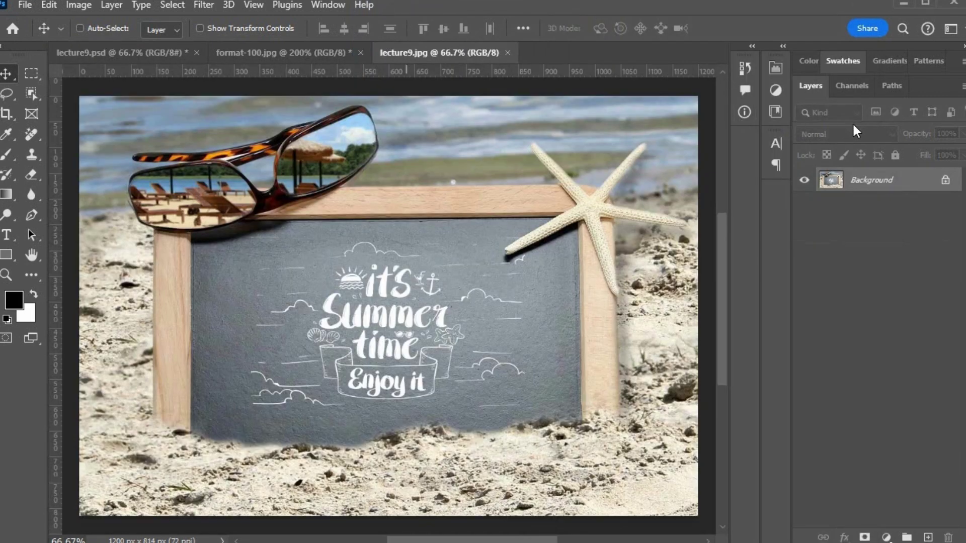
left_click(850, 84)
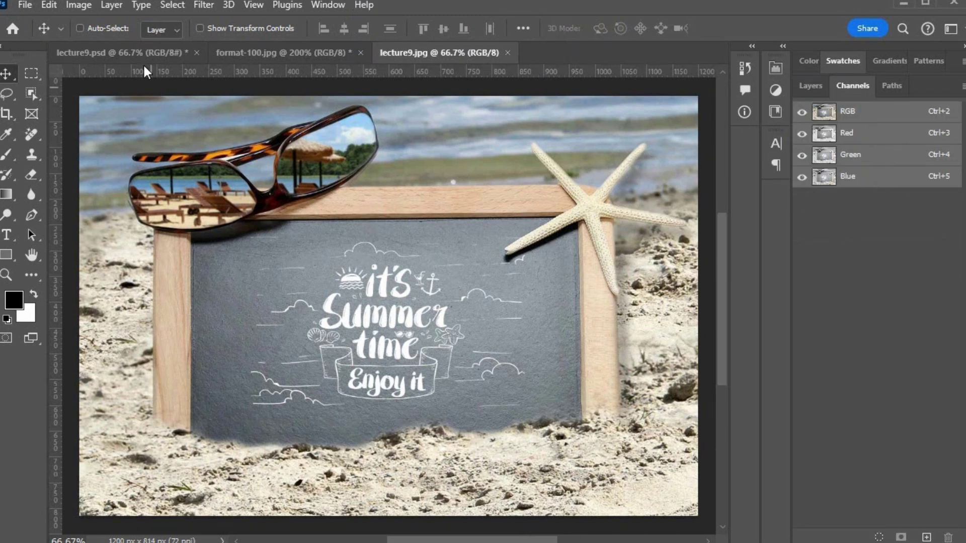
left_click_drag(406, 52, 241, 47)
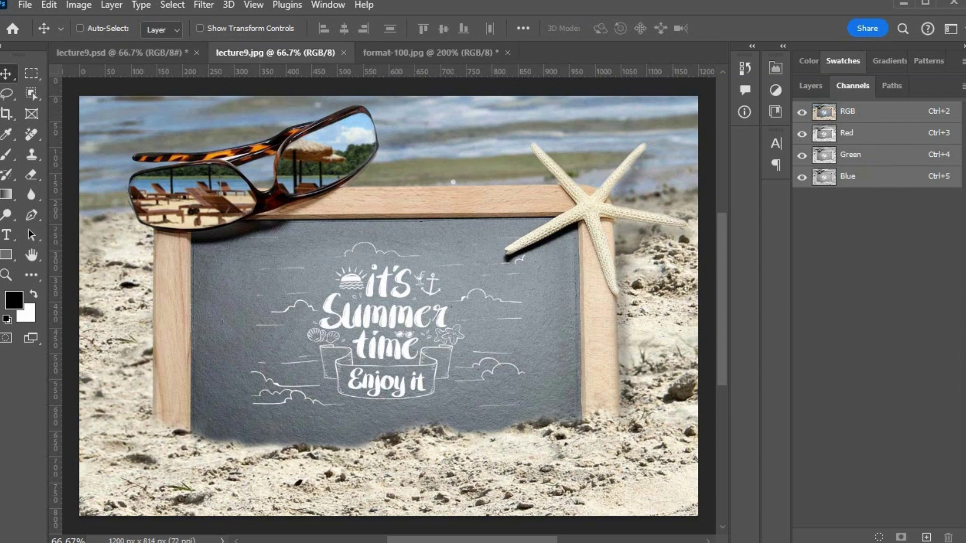
- Return to lecture9.psd, start Export As, and set the export format to GIF
key("alt+Tab")
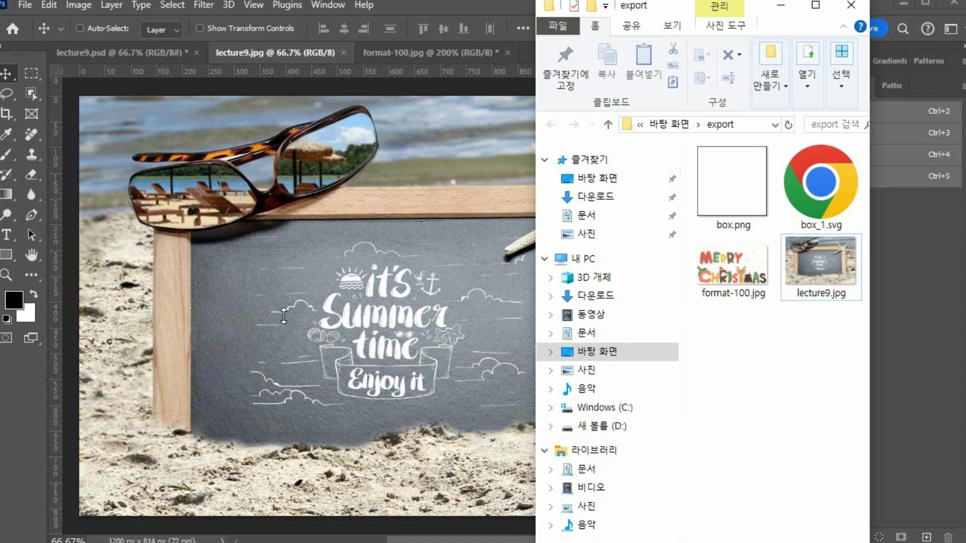
left_click(136, 50)
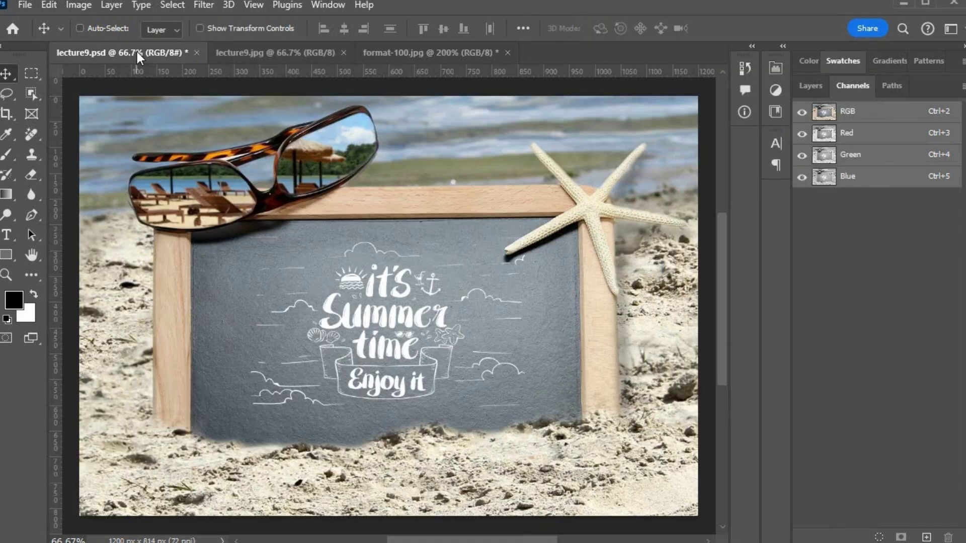
left_click(24, 4)
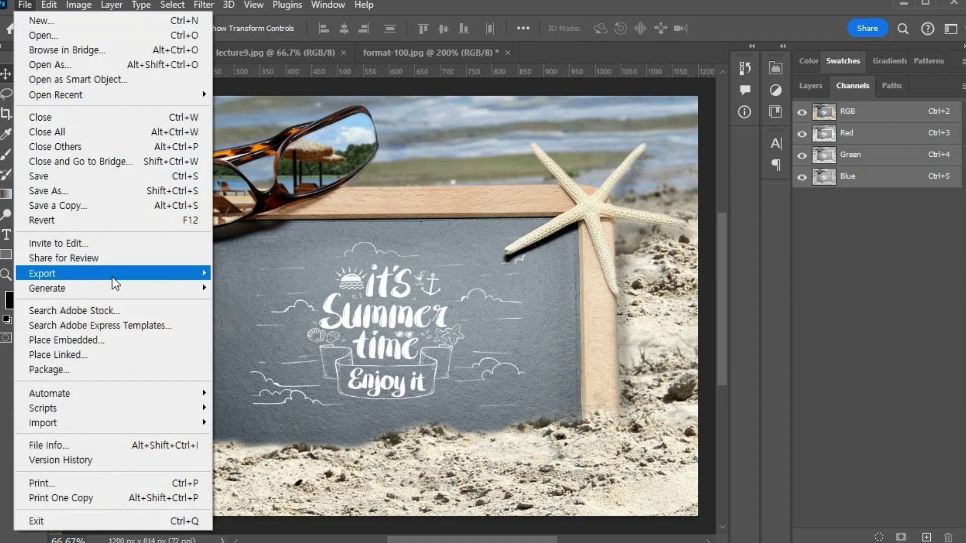
mouse_move(115, 282)
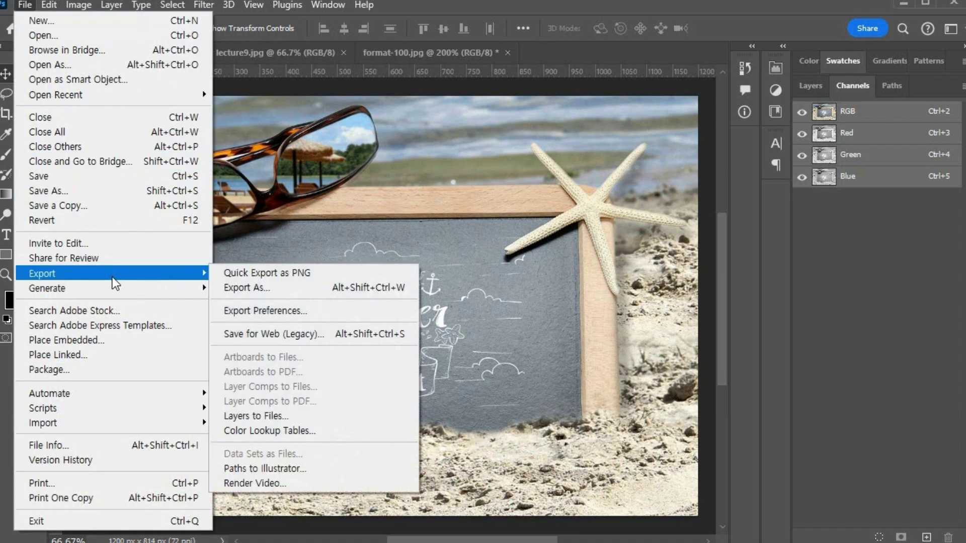
left_click(320, 289)
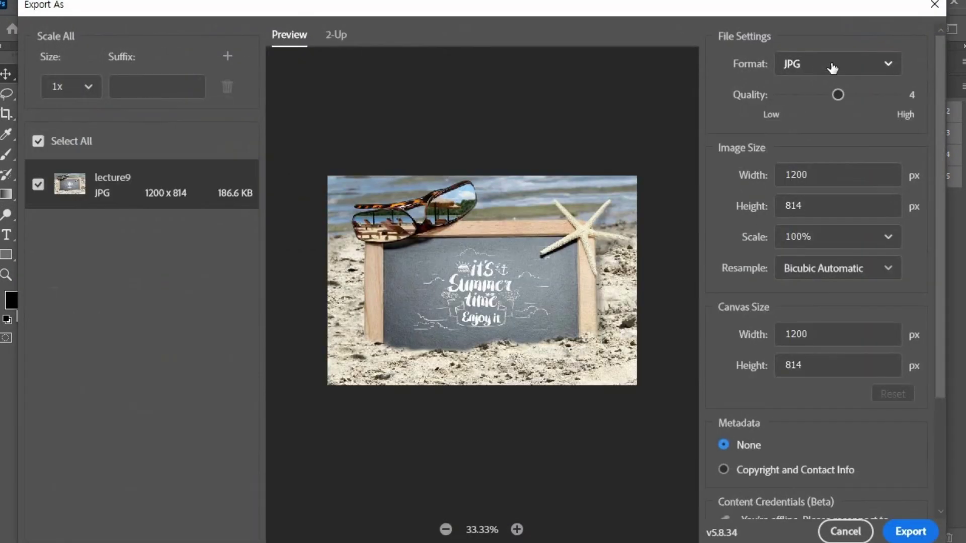
left_click(832, 68)
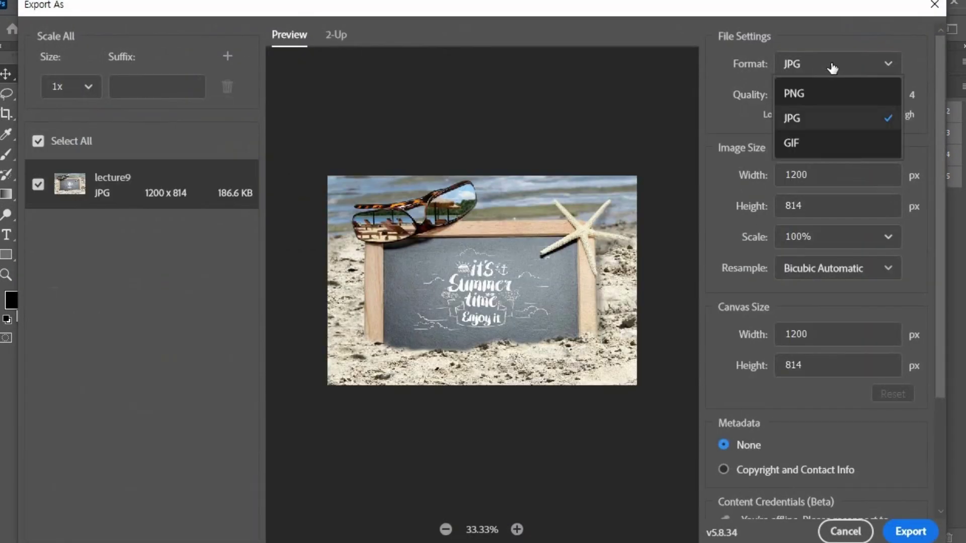
left_click(828, 145)
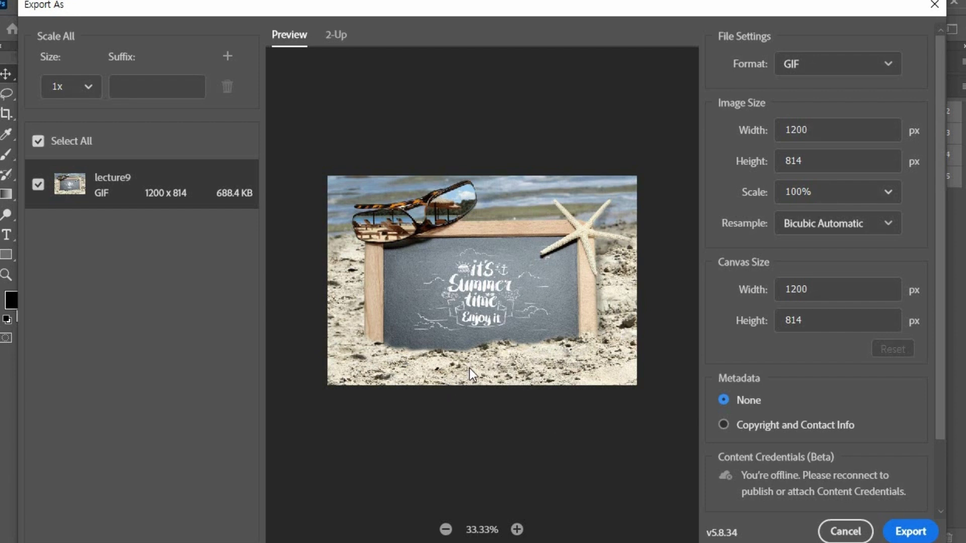
- Export the GIF into the export folder under the name lecture9_1.gif
left_click(910, 532)
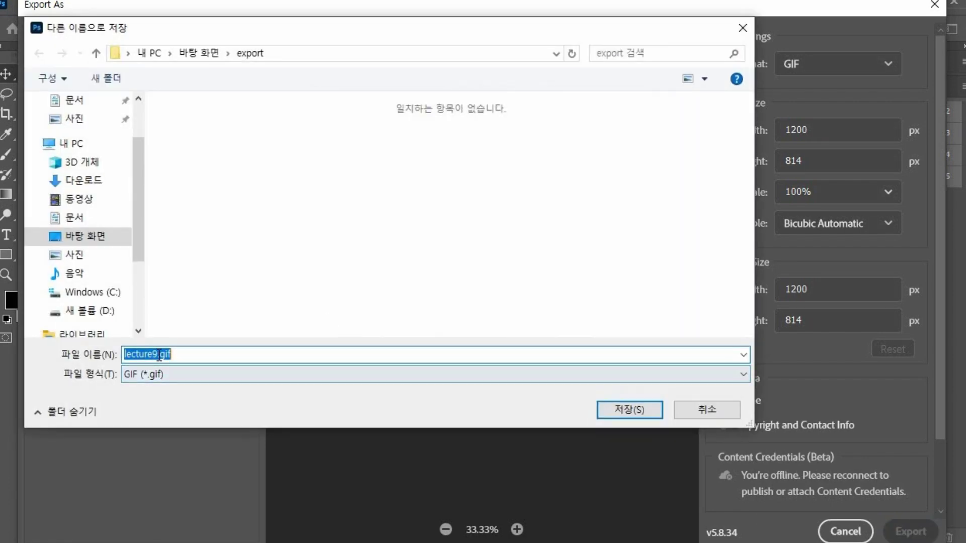
left_click_drag(158, 354, 160, 354)
key("Left")
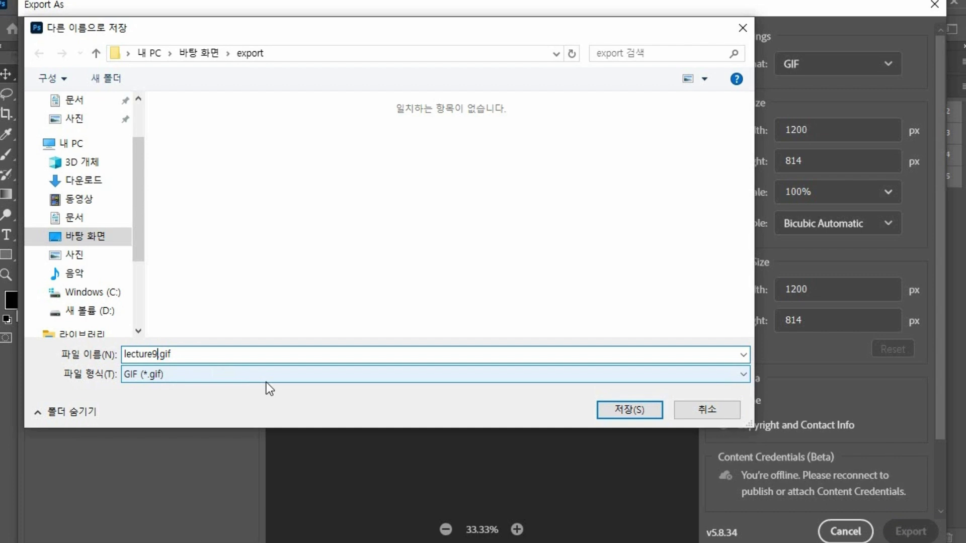
type("_1")
key("Return")
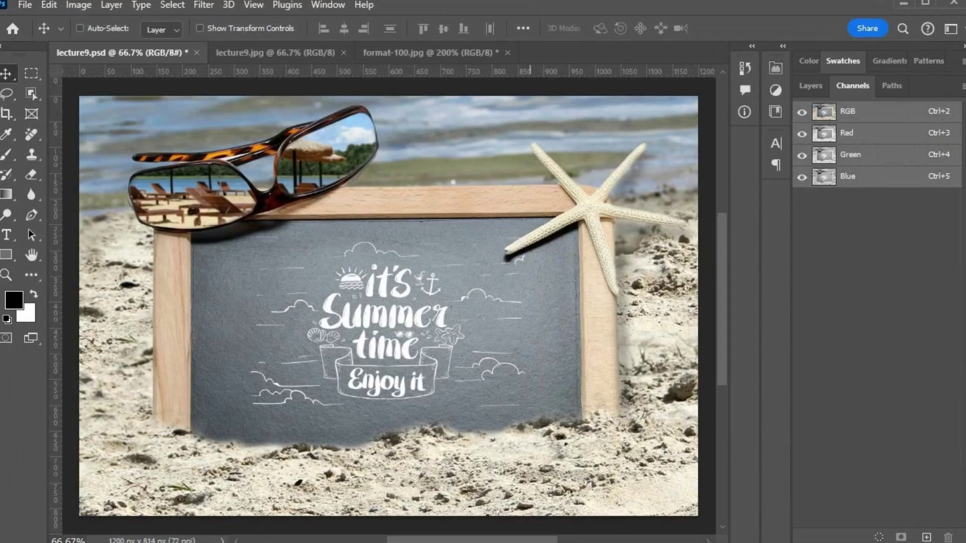
- Close format-100.jpg without saving its changes and open lecture9_1.gif from the export folder as a separate document
left_click(531, 542)
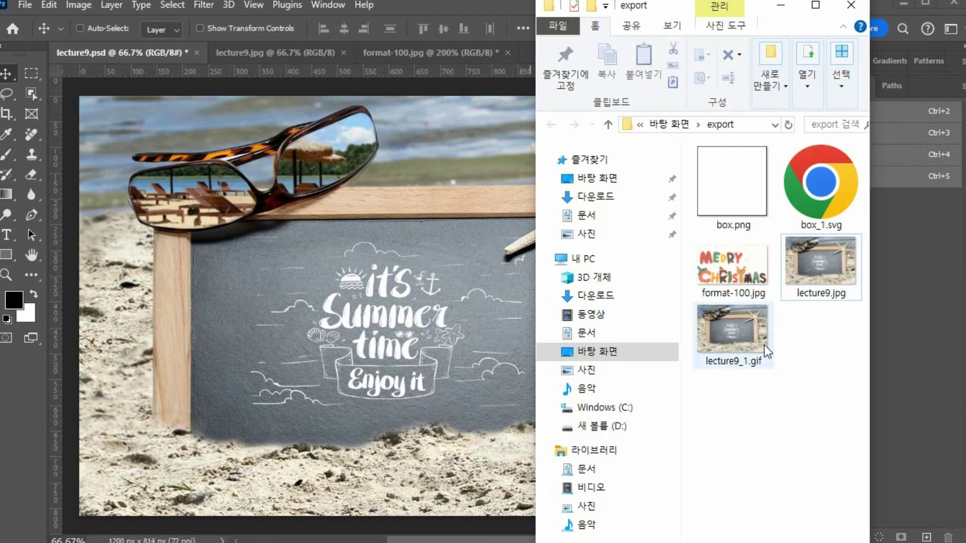
left_click(445, 50)
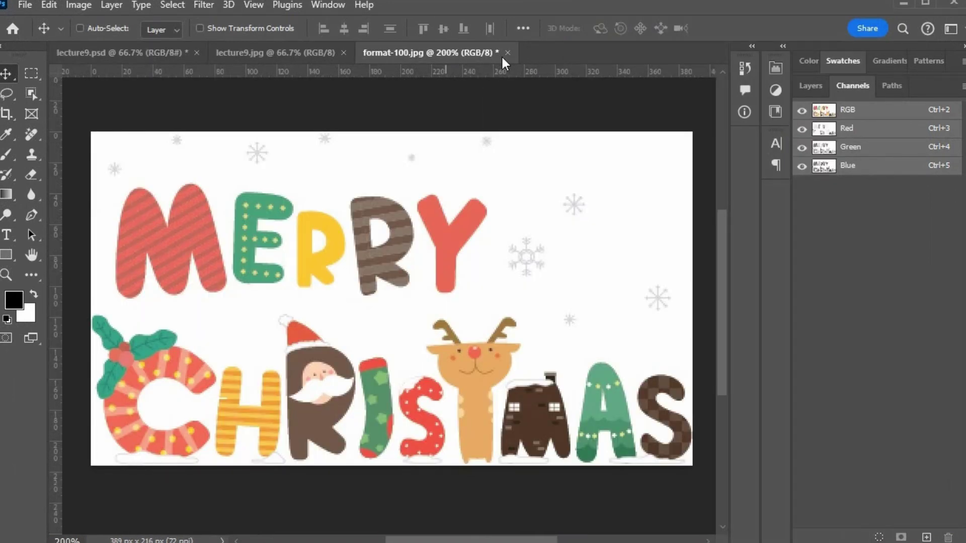
left_click(508, 53)
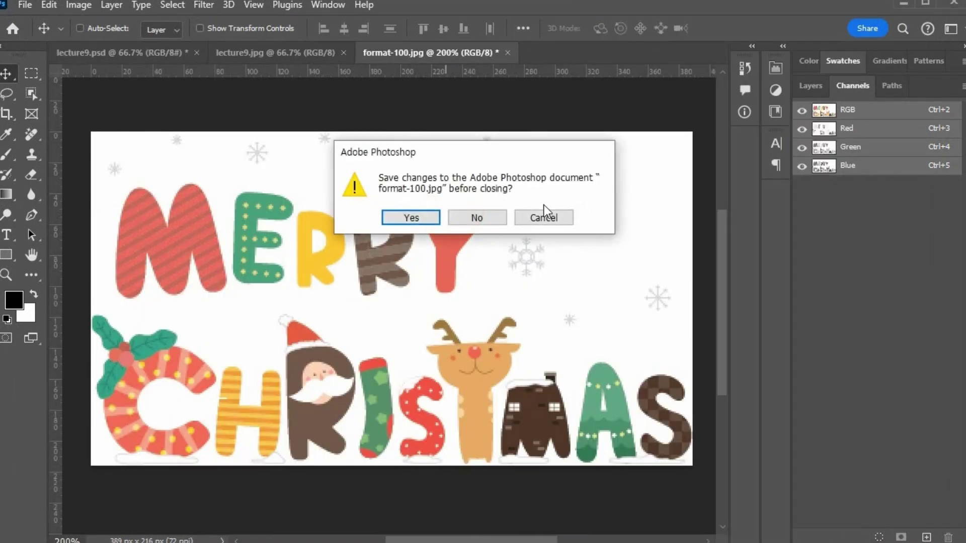
left_click(490, 218)
key("alt+Tab")
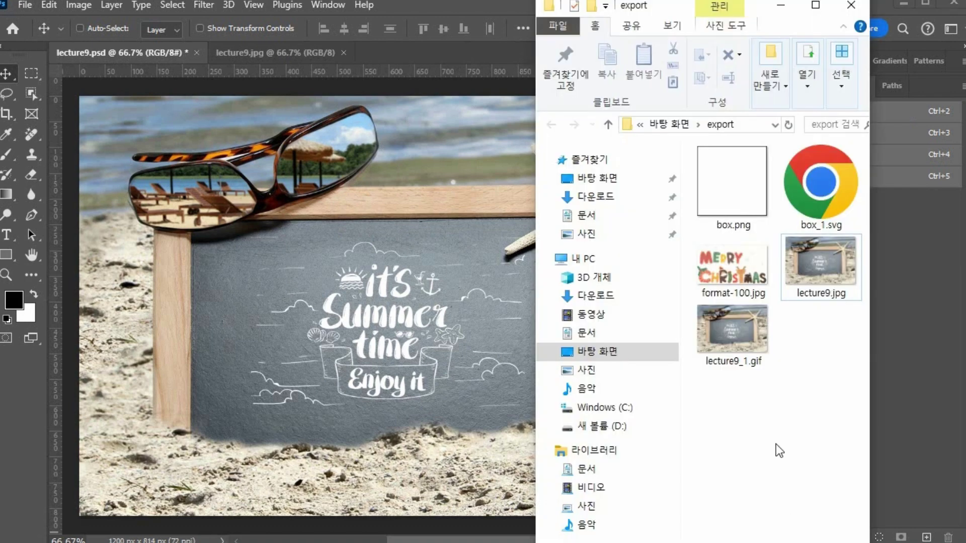
left_click_drag(739, 327, 384, 53)
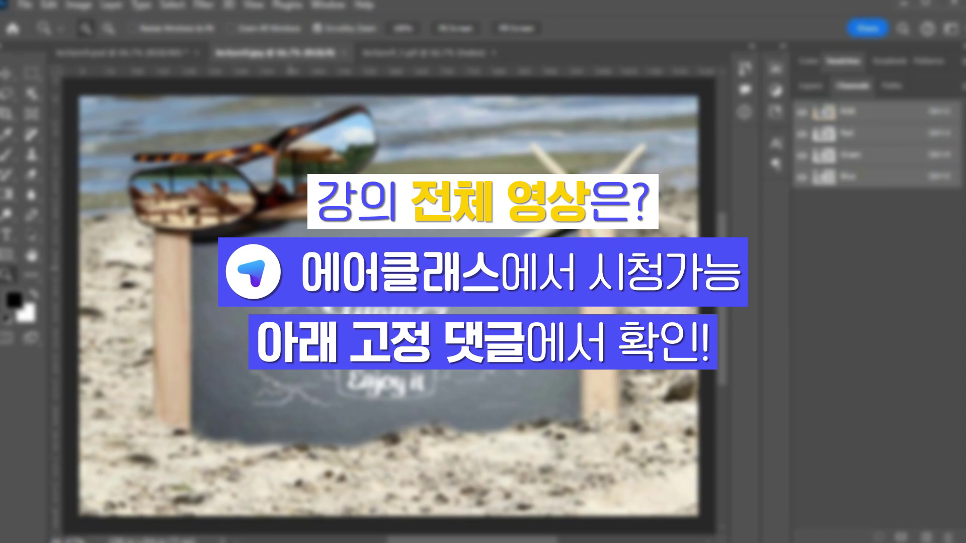
- Magnify both lecture9.jpg and lecture9_1.gif to 300% on the chalkboard lettering to compare them
left_click_drag(370, 311, 370, 311)
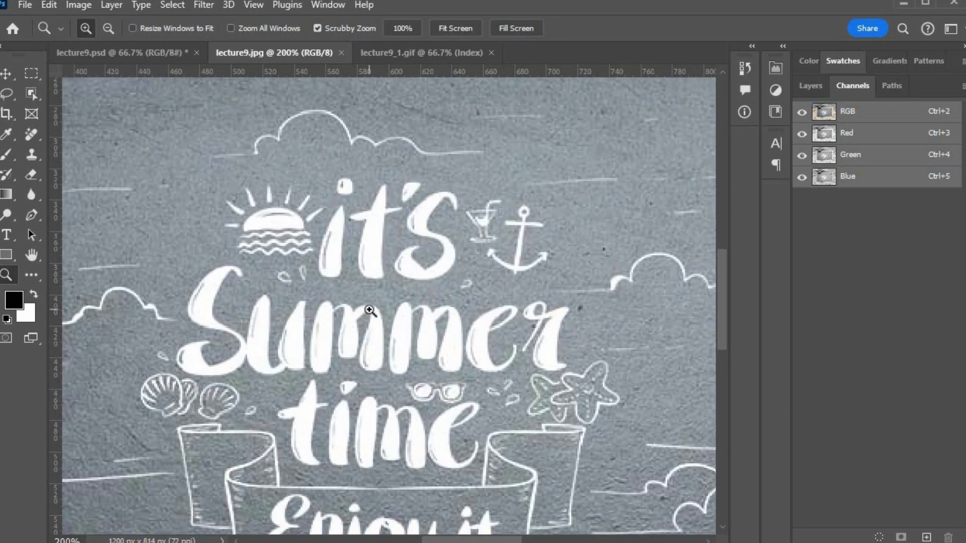
left_click(370, 310)
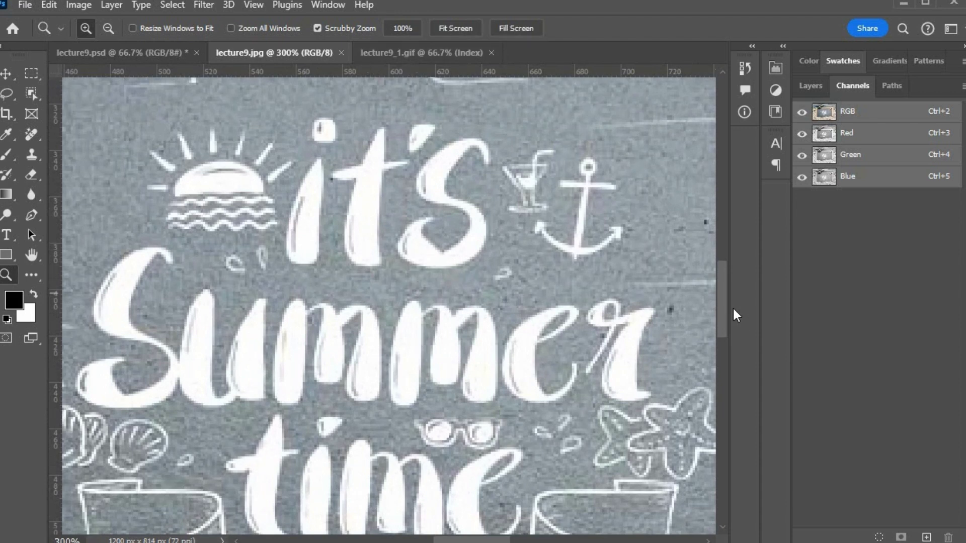
left_click(385, 53)
key("ctrl+plus")
key("ctrl+plus")
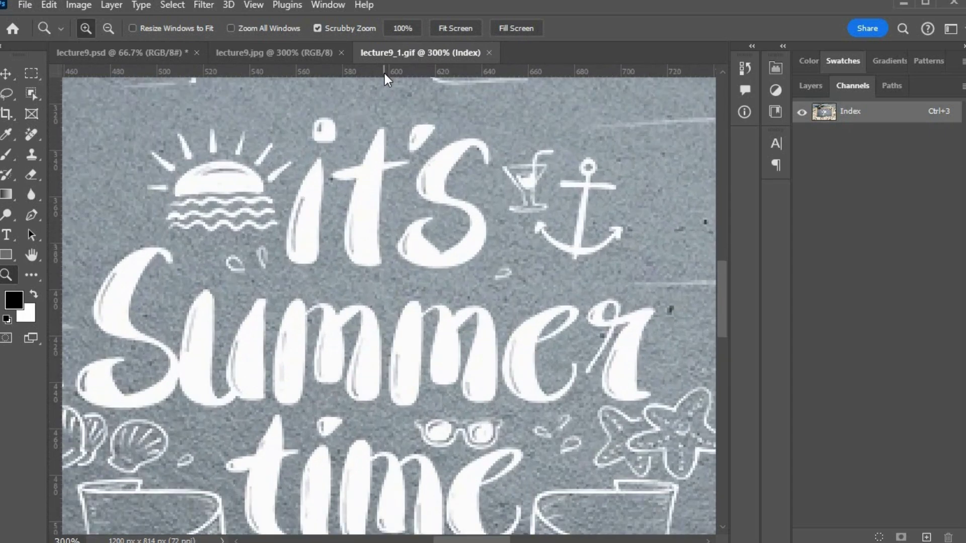
key("ctrl+plus")
- Compare the sunglasses reflection and sky area between lecture9_1.gif and lecture9.jpg at 300%, ending on the GIF
scroll(484, 299, "up", 10)
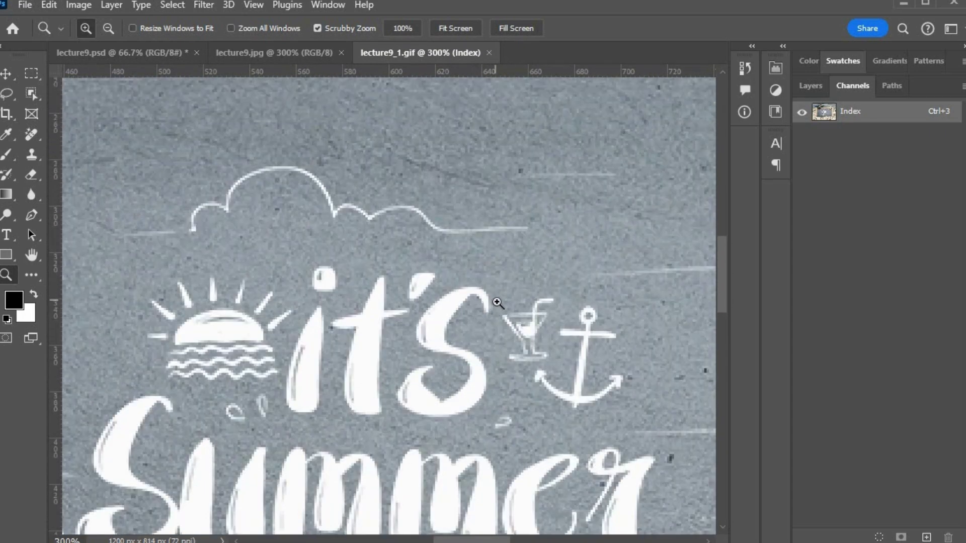
scroll(497, 329, "up", 5)
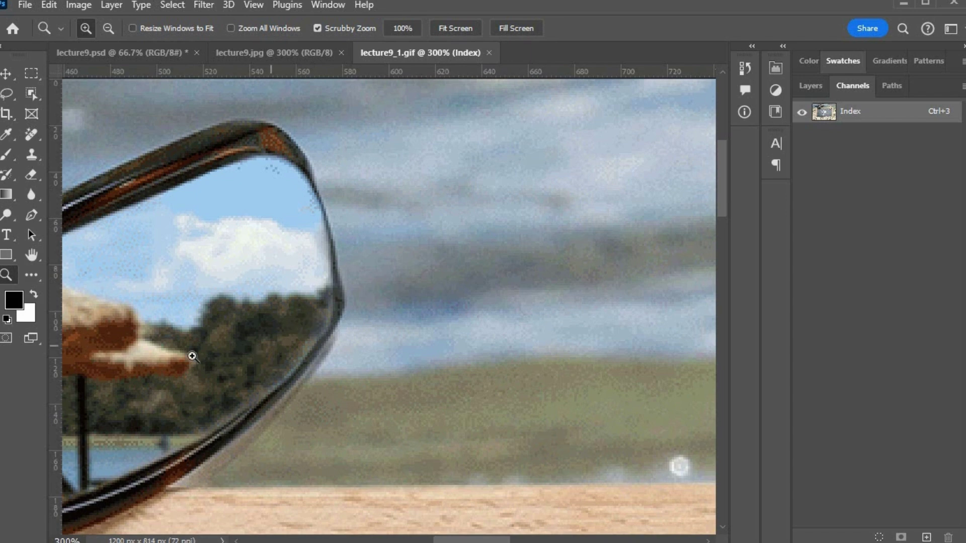
left_click(282, 50)
scroll(304, 224, "up", 10)
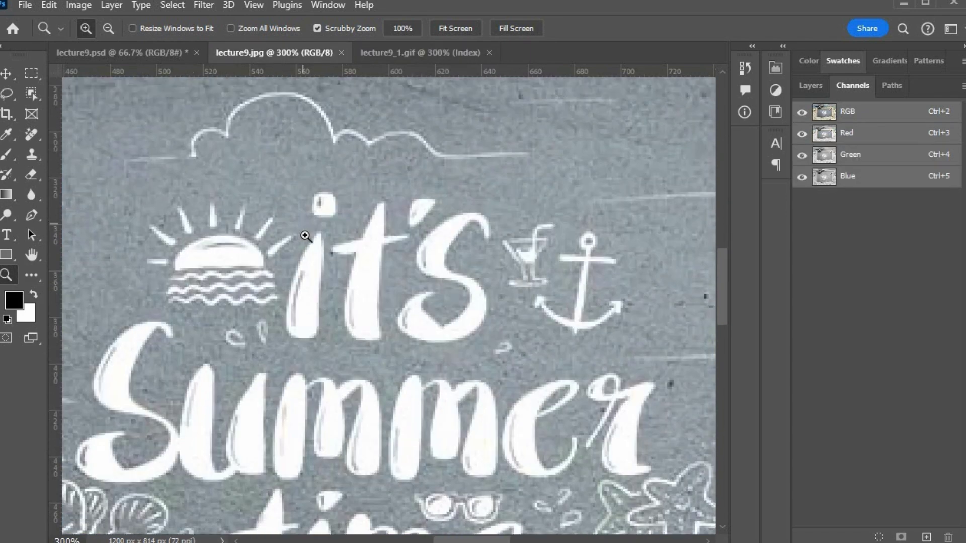
scroll(312, 326, "up", 4)
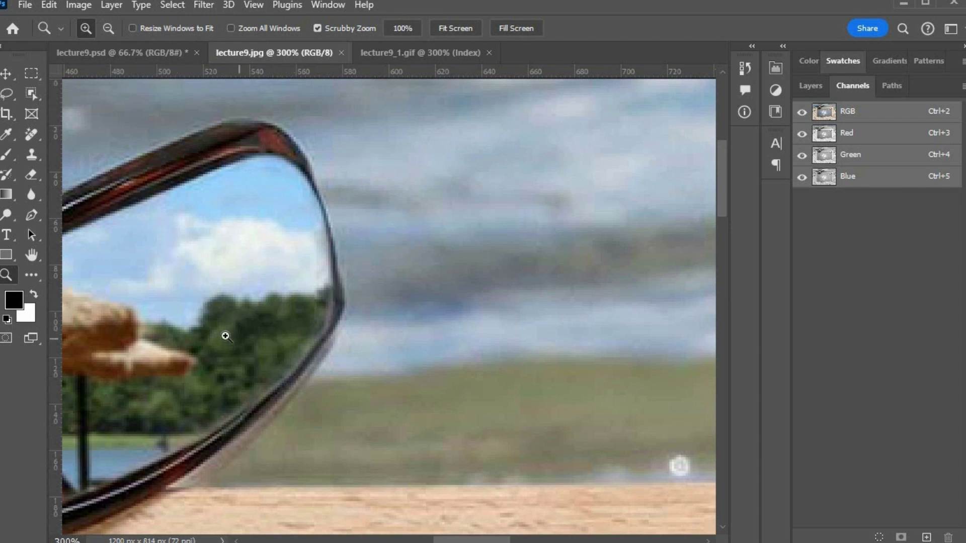
left_click(413, 52)
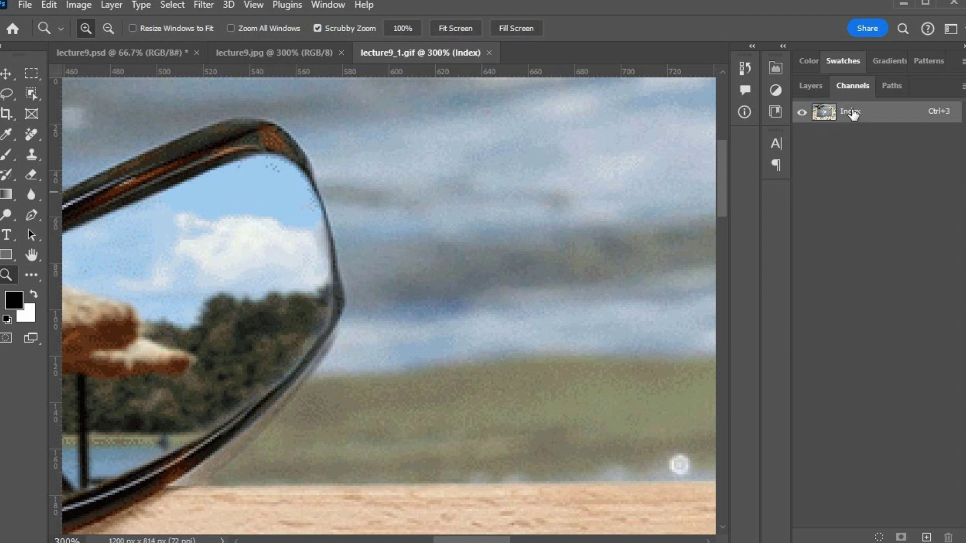
left_click(77, 8)
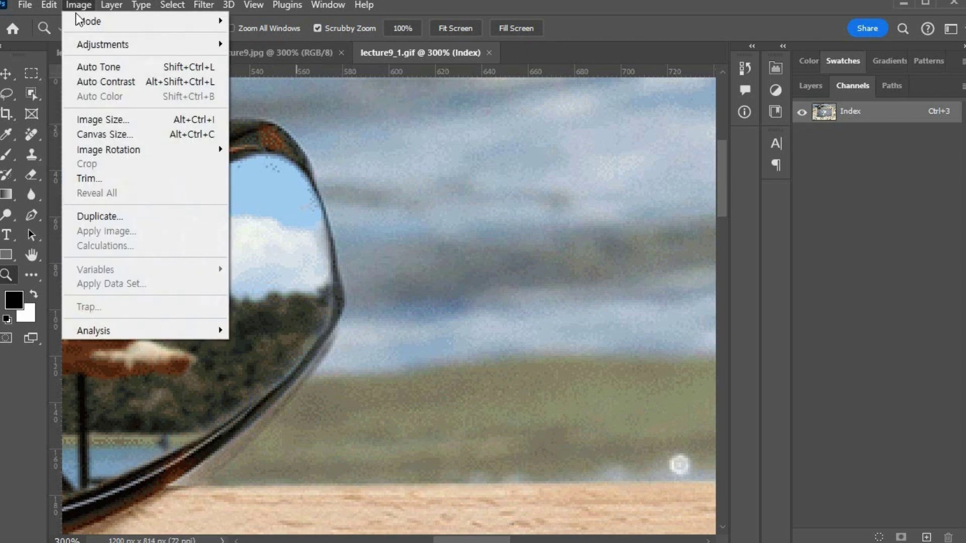
mouse_move(95, 38)
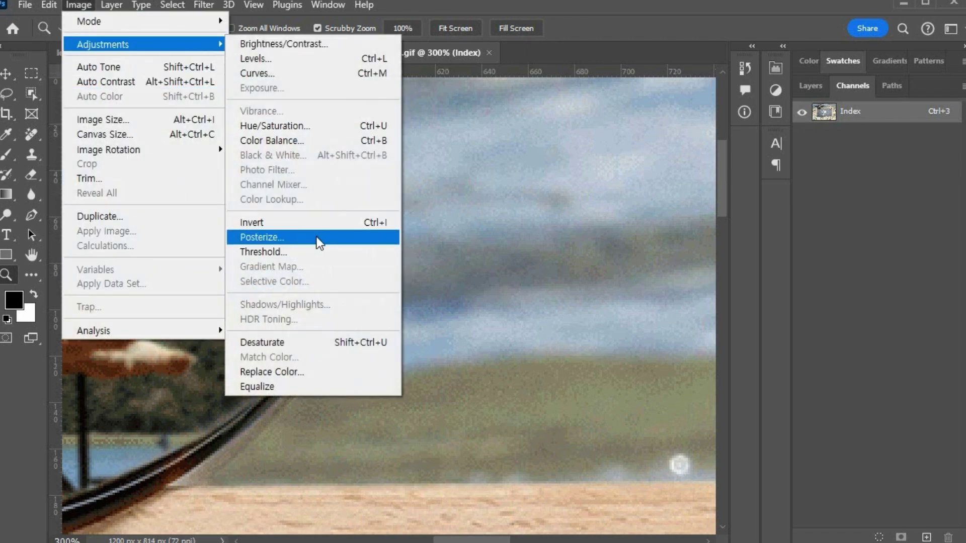
left_click(586, 5)
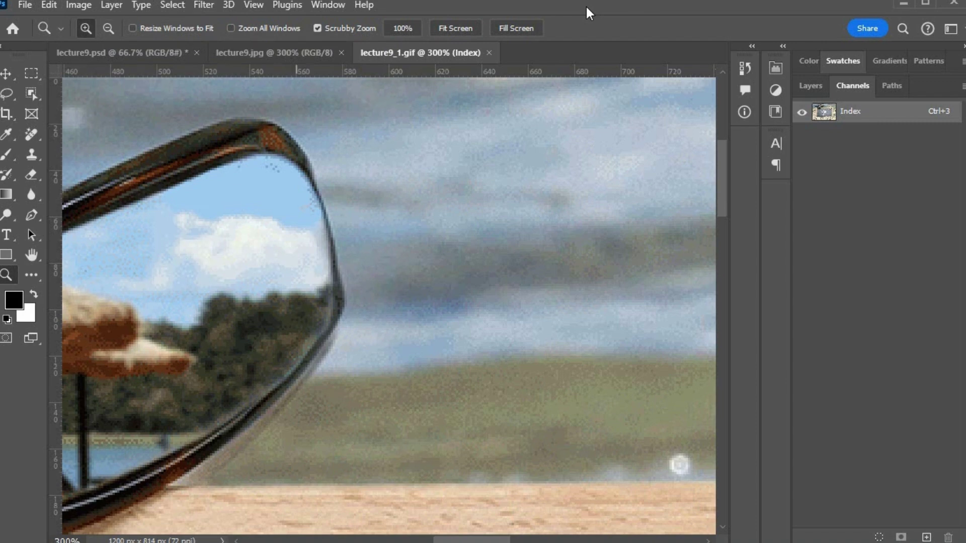
- In lecture9.psd, hide the beach and Background layers so only the logo layer is shown, and save the document
left_click(114, 54)
left_click(807, 87)
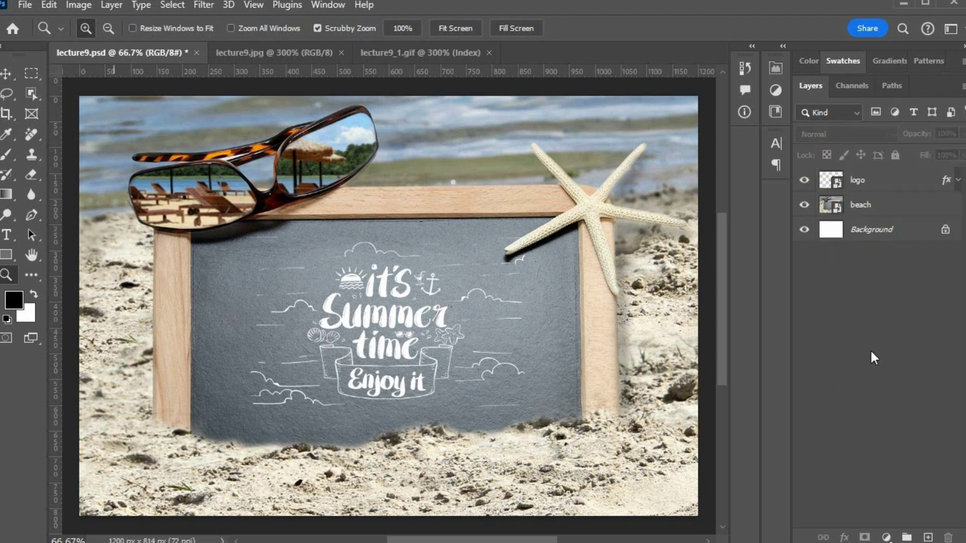
left_click(805, 206)
left_click(806, 230)
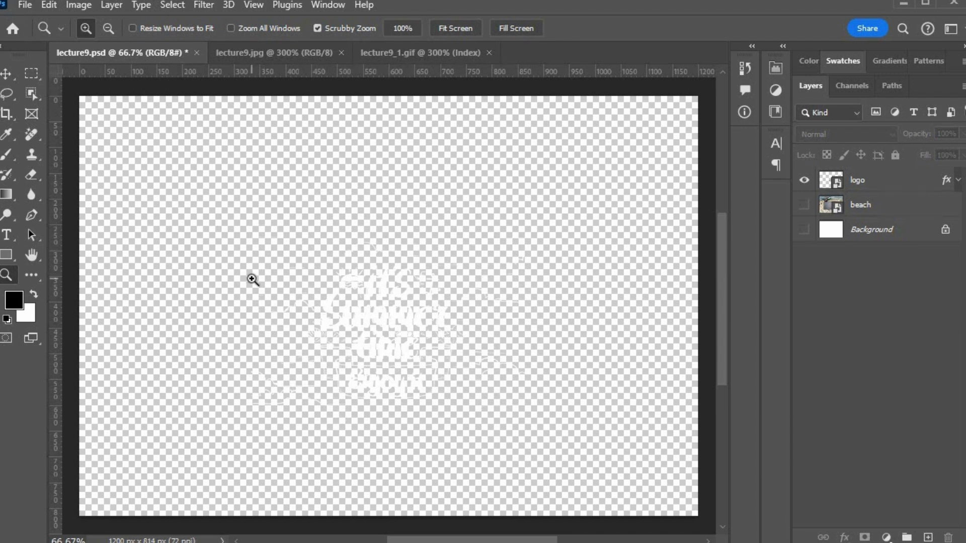
key("ctrl+s")
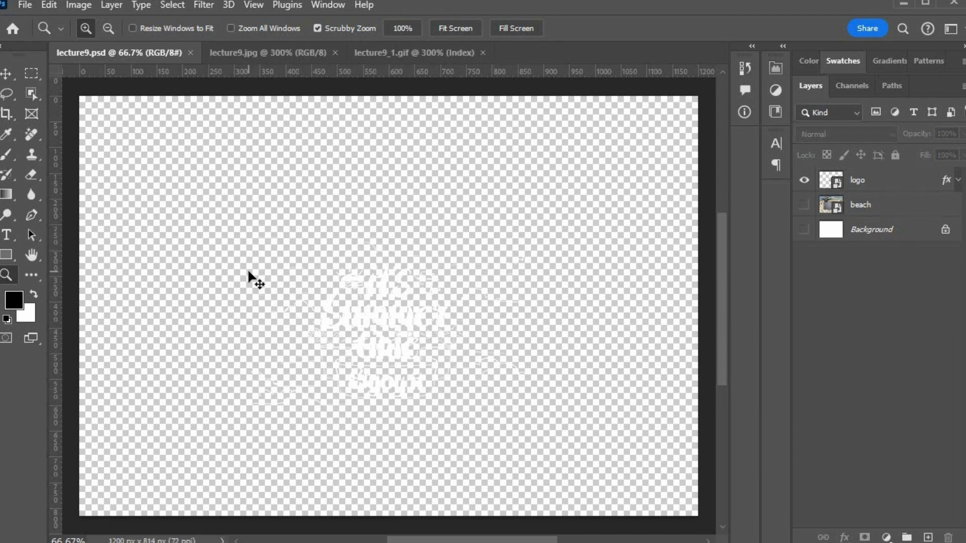
- Export the logo artwork as a GIF into the export folder under the name lecture9_2.gif
left_click(25, 4)
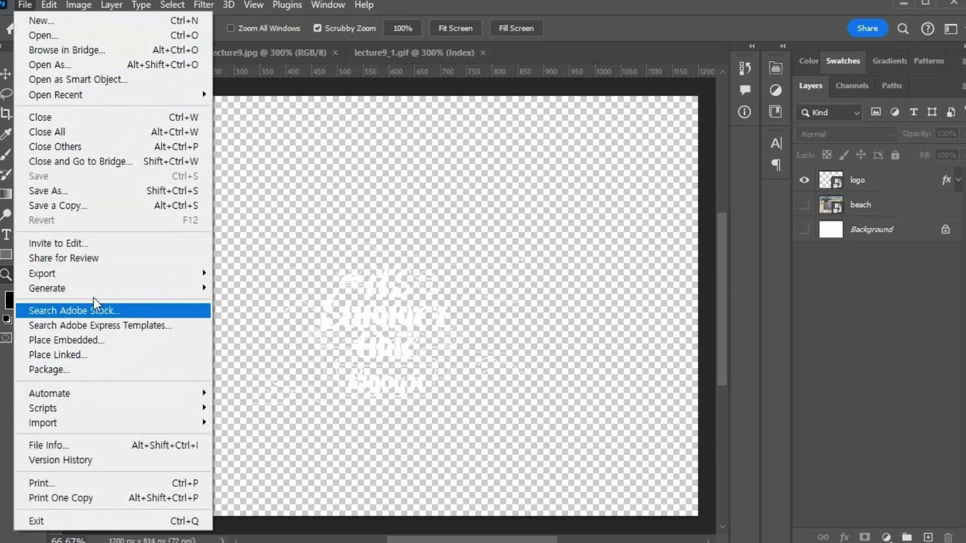
mouse_move(95, 278)
left_click(263, 290)
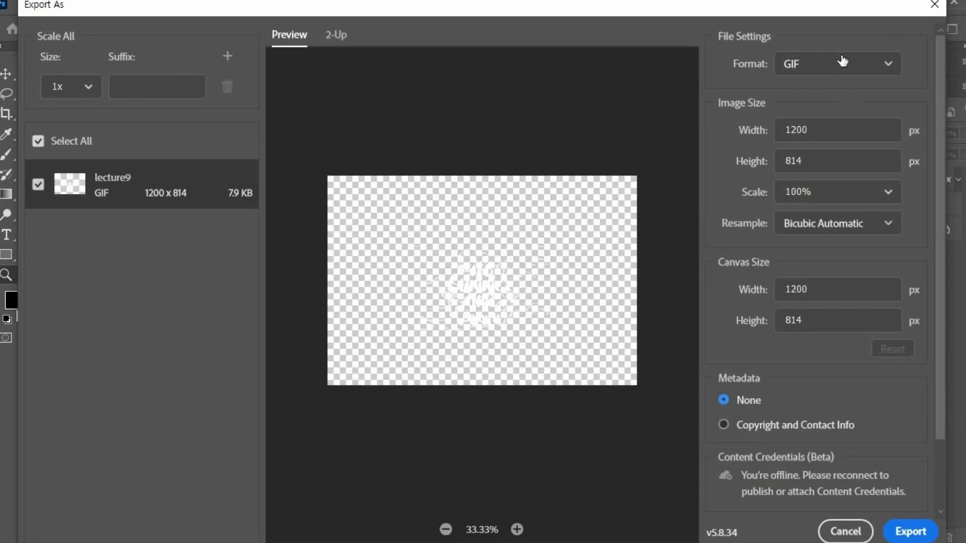
left_click(912, 531)
left_click(207, 147)
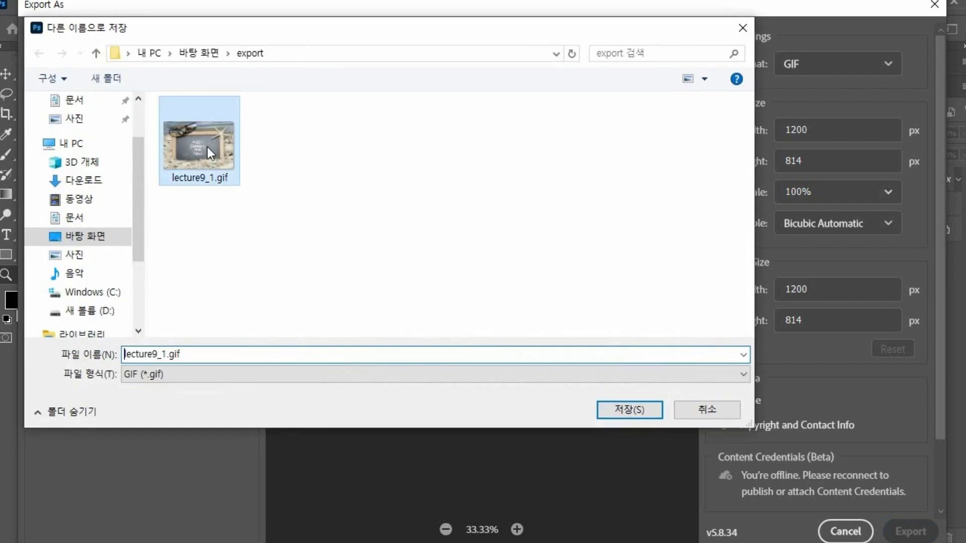
double_click(170, 355)
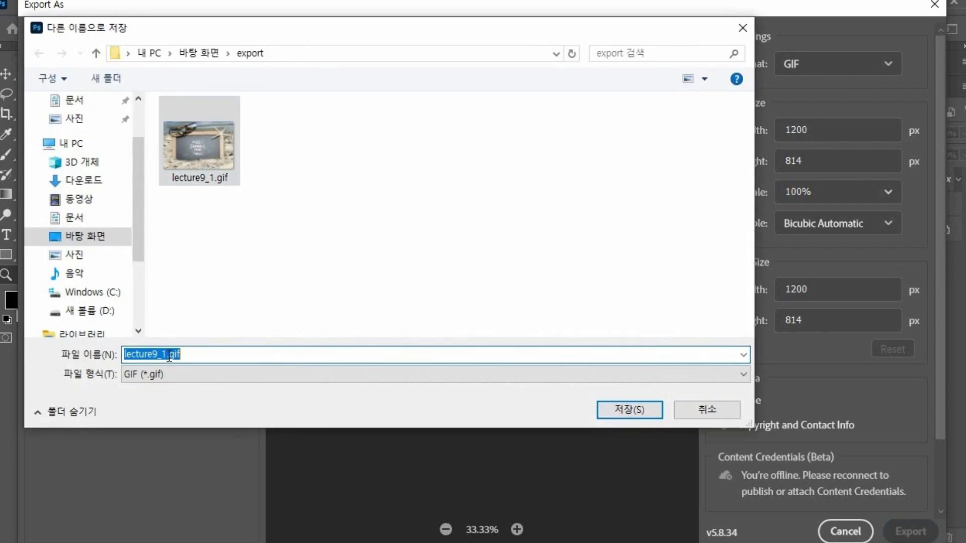
left_click_drag(161, 355, 169, 353)
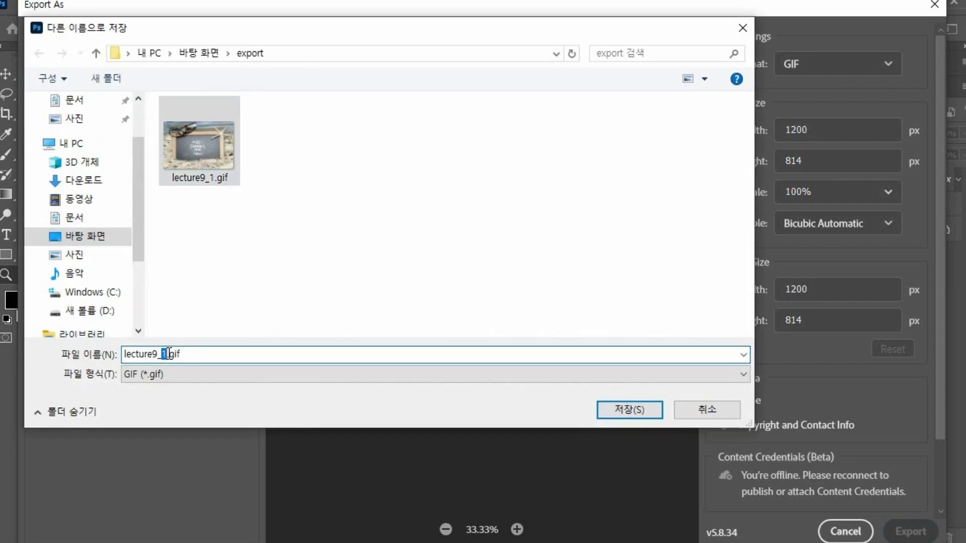
type("2")
left_click(628, 407)
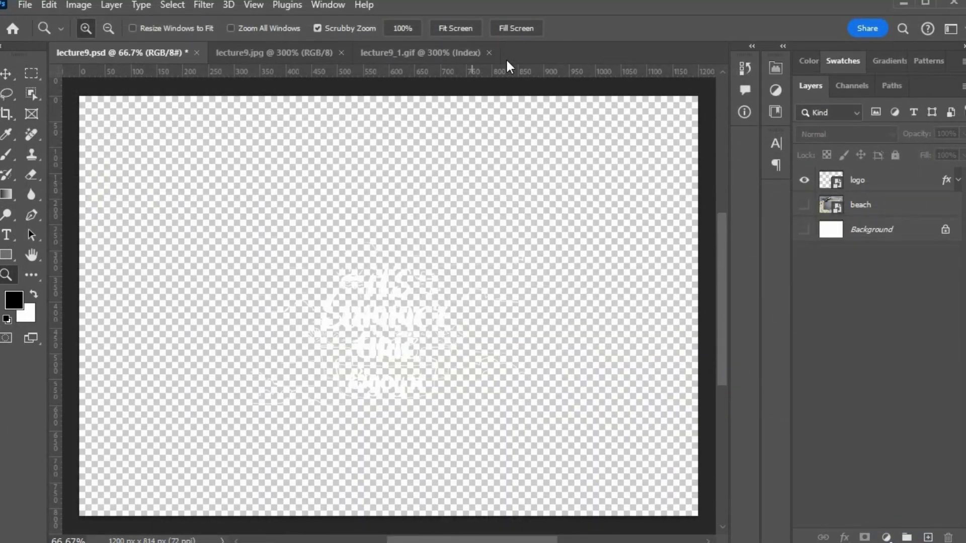
- Close lecture9.jpg and open lecture9_2.gif from the export folder as a separate document
left_click(341, 53)
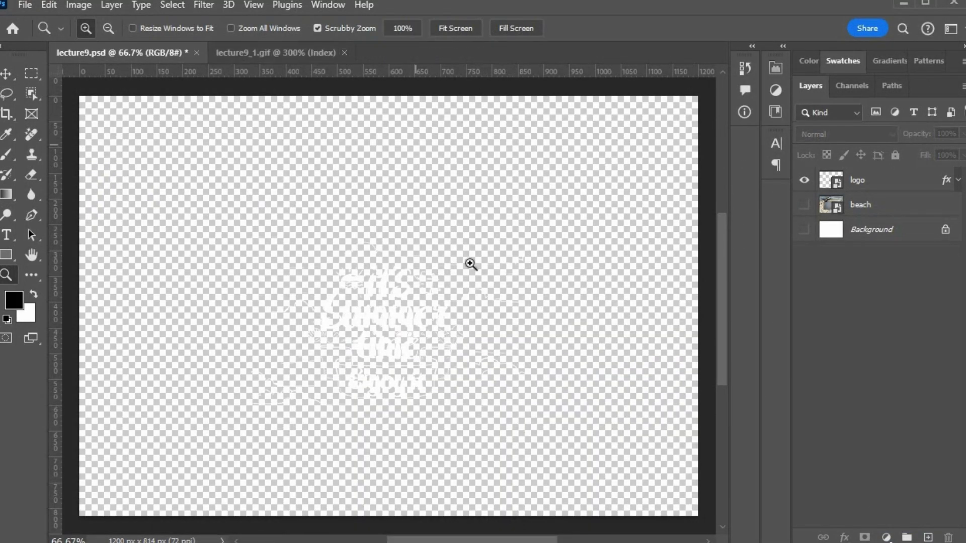
key("alt+Tab")
left_click_drag(812, 339, 400, 52)
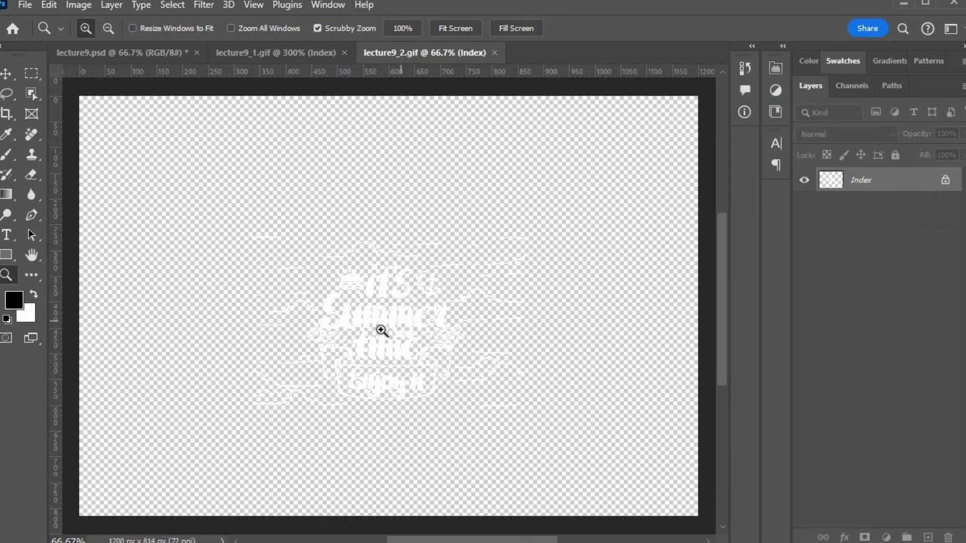
- Magnify lecture9_2.gif to 500% on the Summer lettering to inspect its edges
left_click(403, 332)
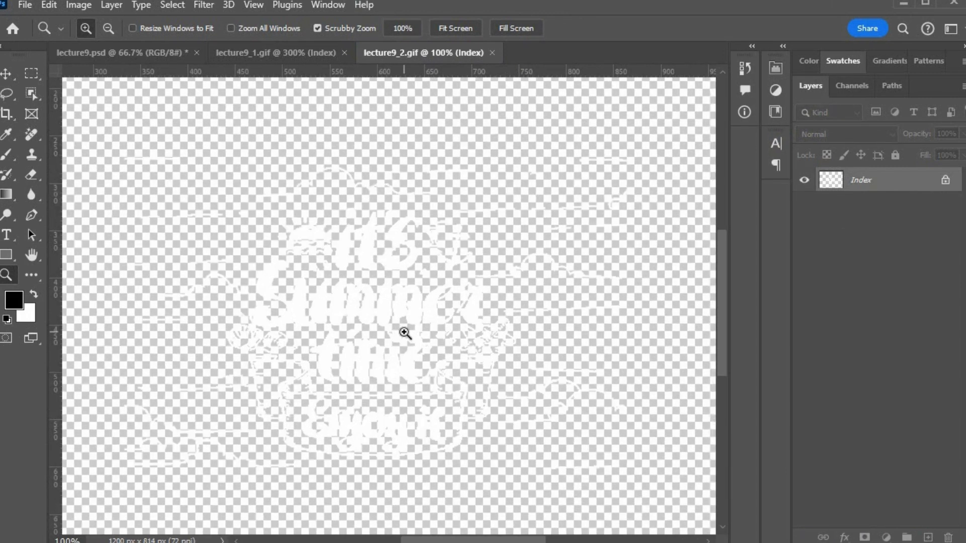
left_click(406, 327)
left_click(418, 301)
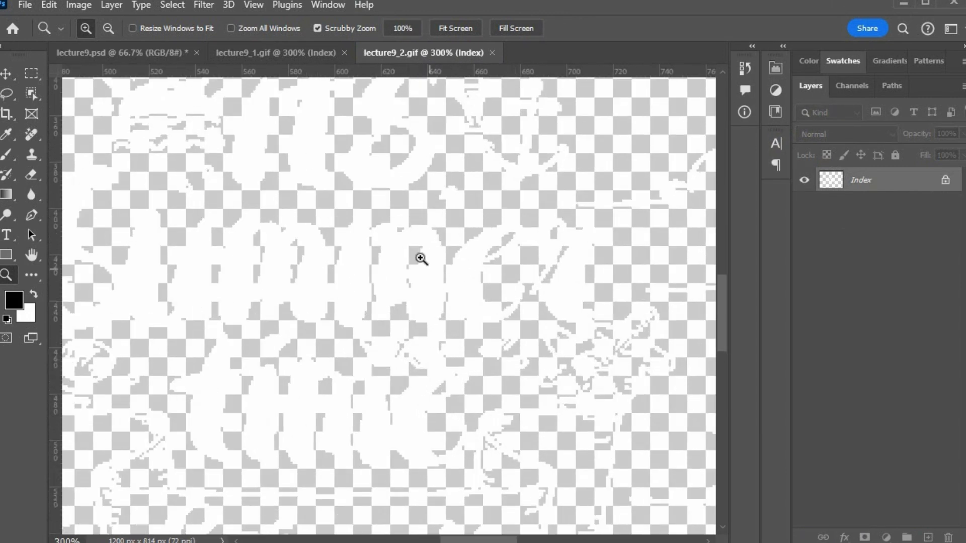
left_click(319, 268)
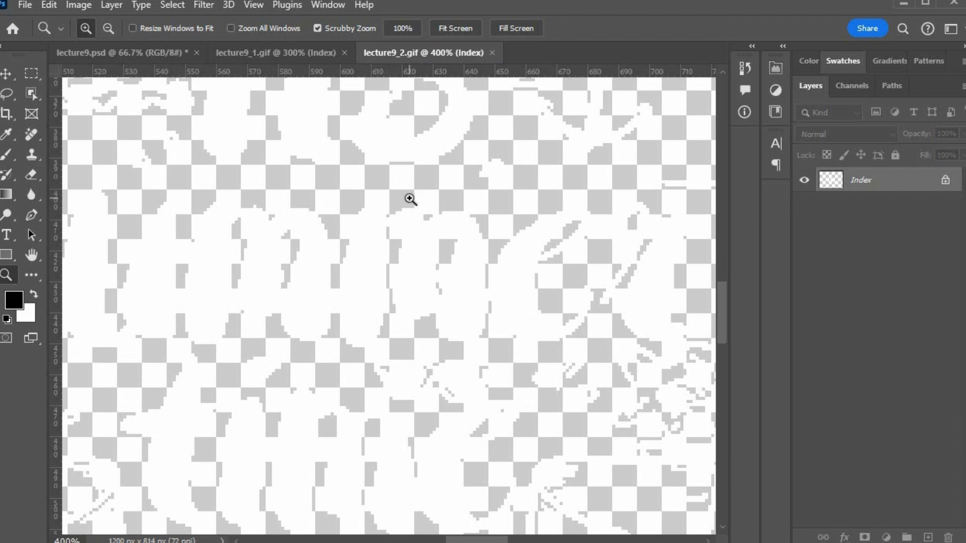
left_click(495, 452)
left_click(579, 352)
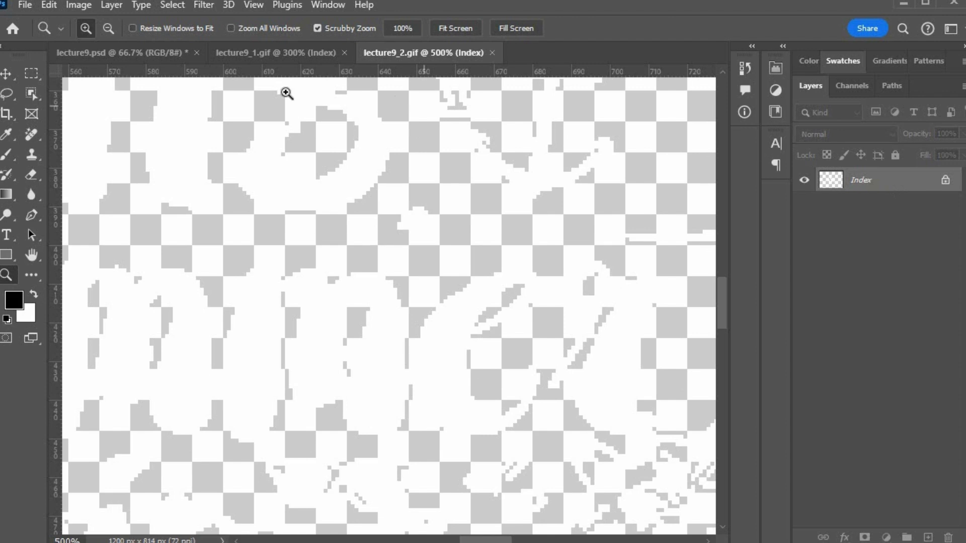
- Convert lecture9_2.gif from Indexed Color to RGB Color mode
left_click(79, 4)
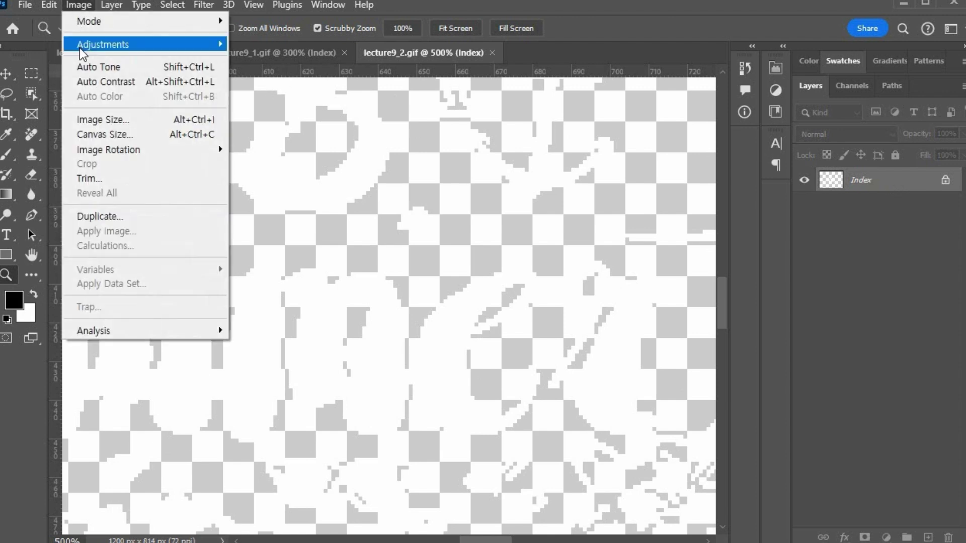
mouse_move(79, 48)
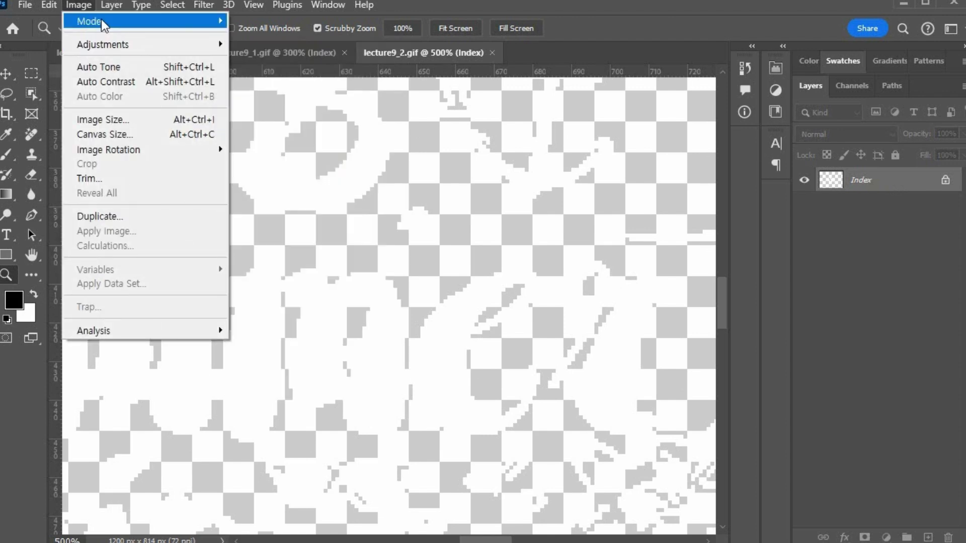
mouse_move(101, 20)
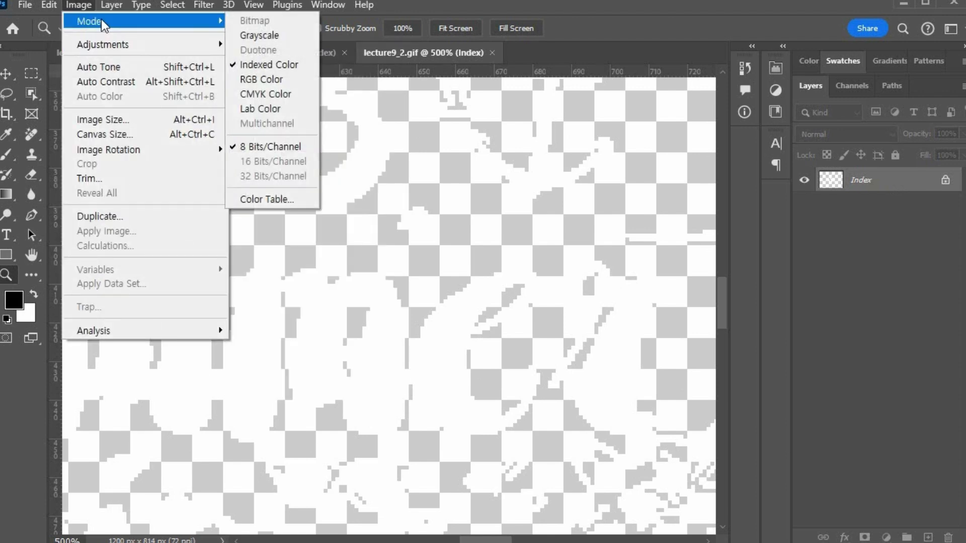
left_click(287, 79)
- Add a new layer beneath the lettering layer in lecture9_2.gif and fill it with the black foreground color
left_click(928, 538)
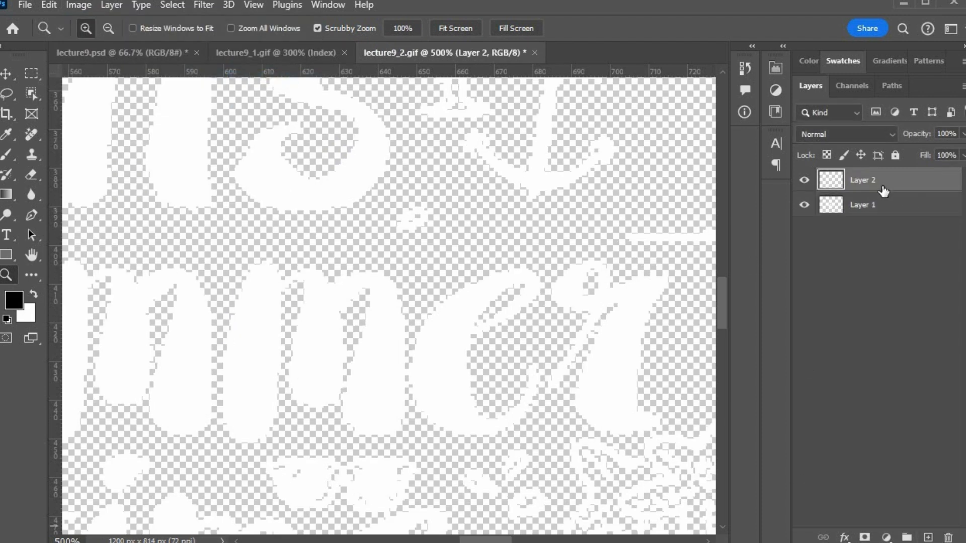
left_click_drag(893, 181, 893, 208)
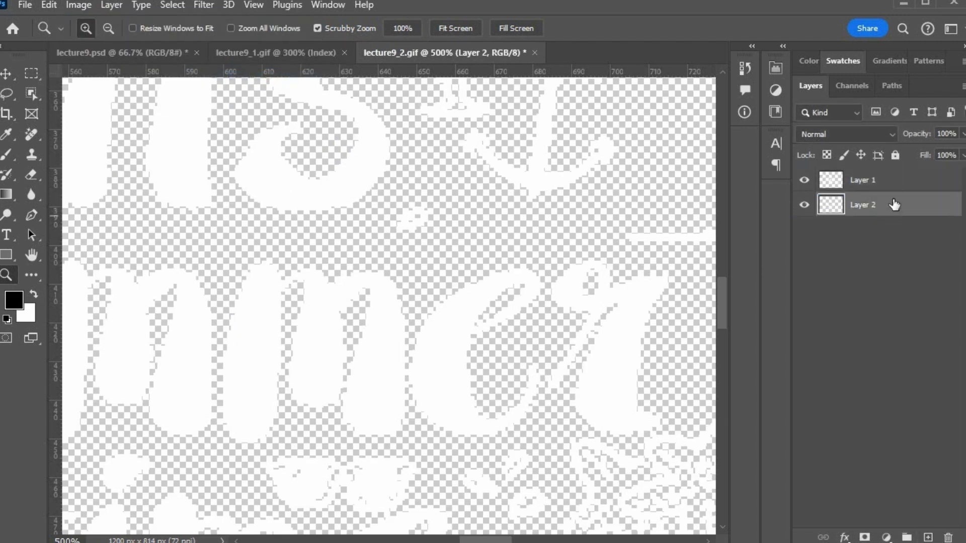
key("alt+BackSpace")
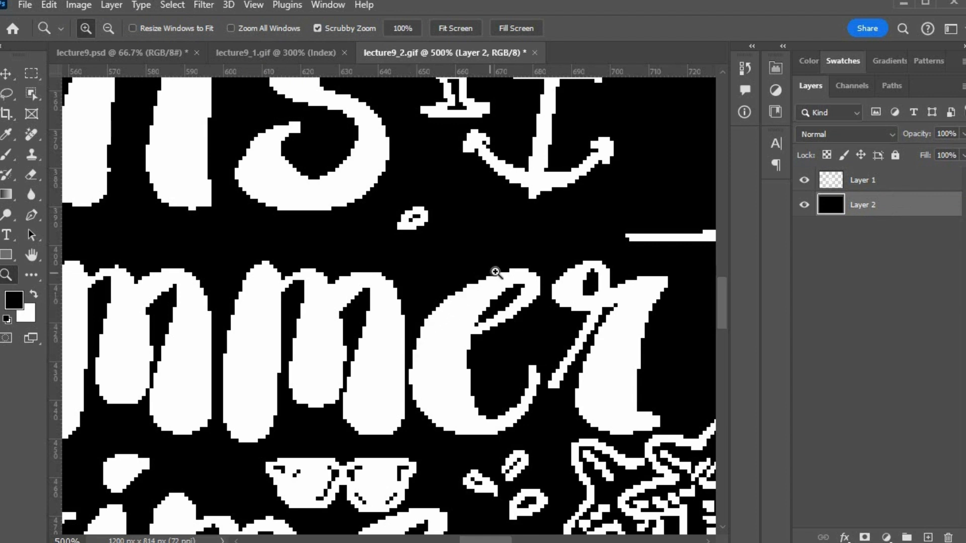
- Examine the white lettering against black at 200%, and review the graphic format table on page 4 of 9강.pdf
left_click(468, 335, "alt")
left_click(468, 335, "alt")
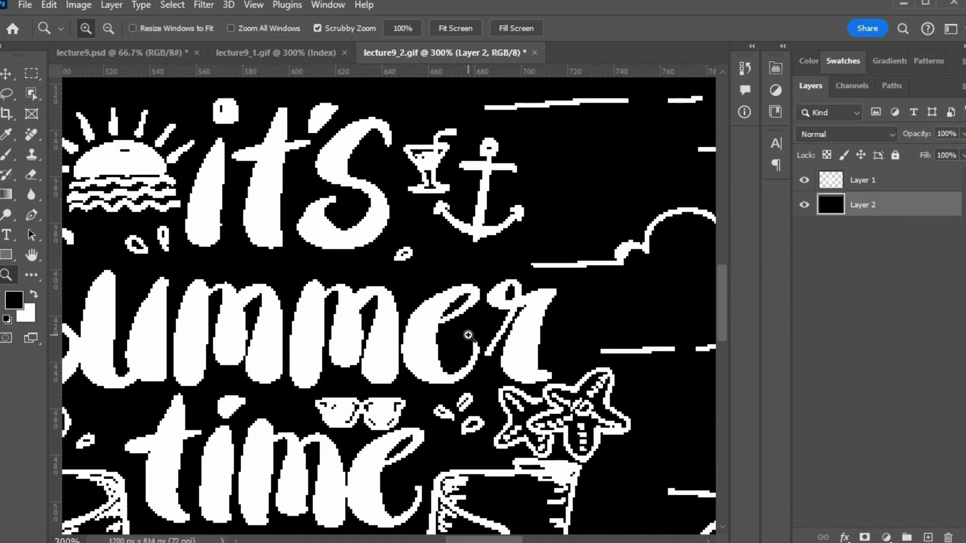
left_click(468, 335, "alt")
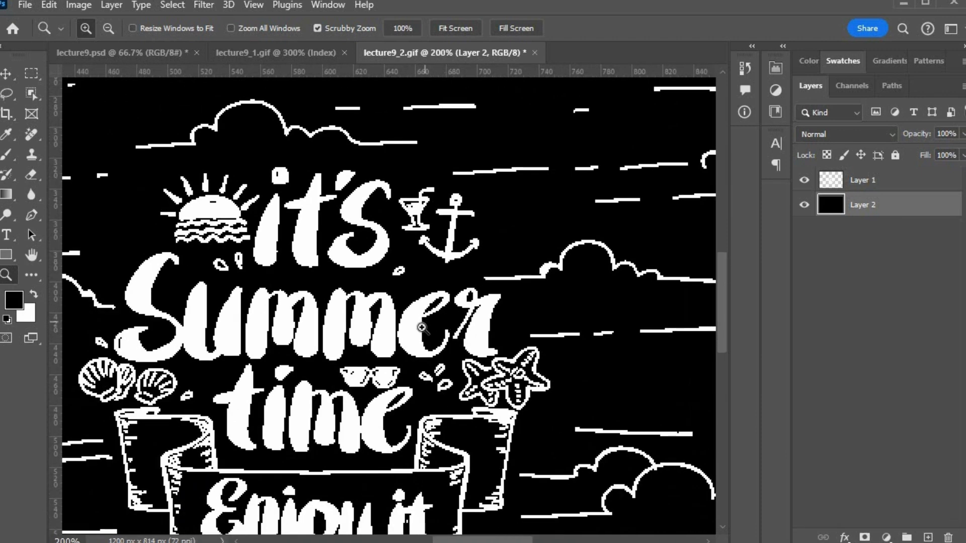
left_click_drag(403, 345, 475, 359)
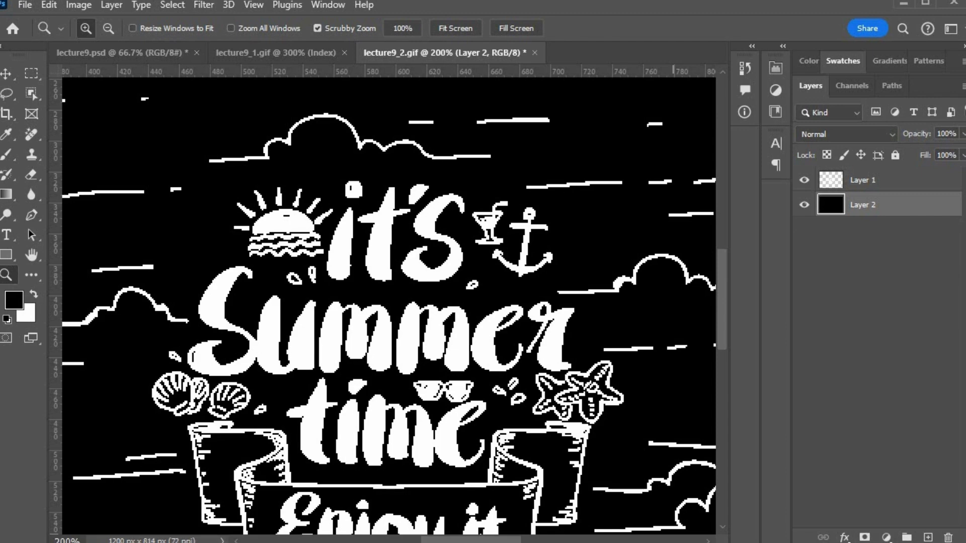
left_click(415, 542)
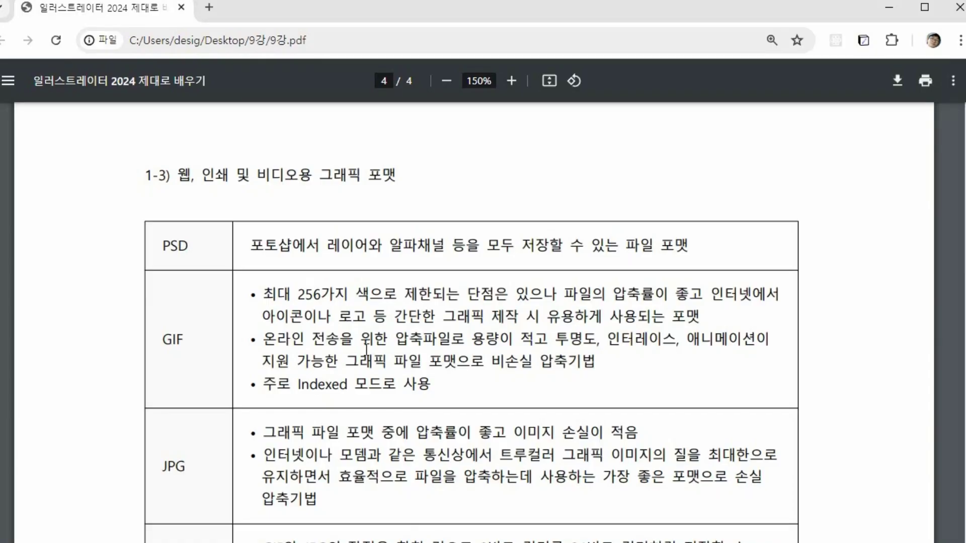
scroll(366, 351, "down", 4)
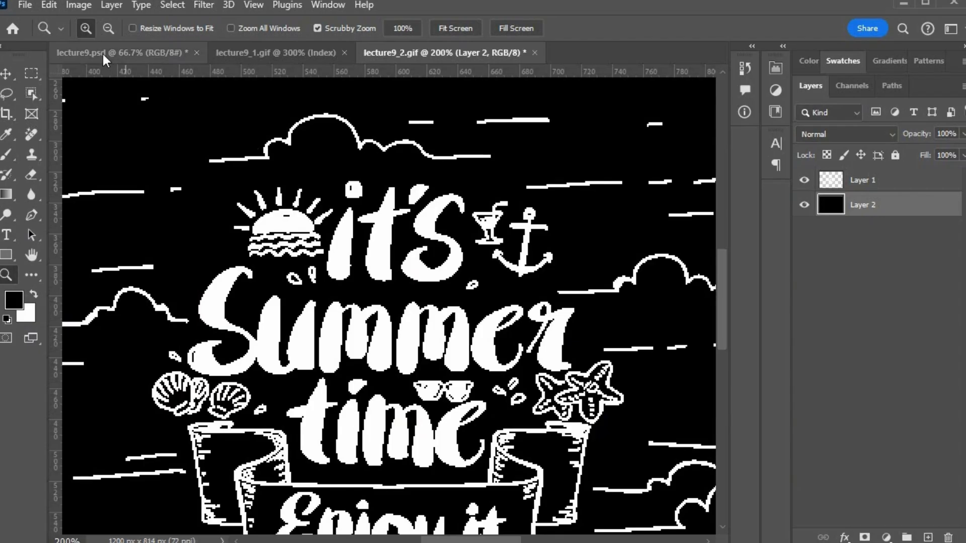
- Return to lecture9.psd and open the Export As settings for the logo artwork
left_click(101, 52)
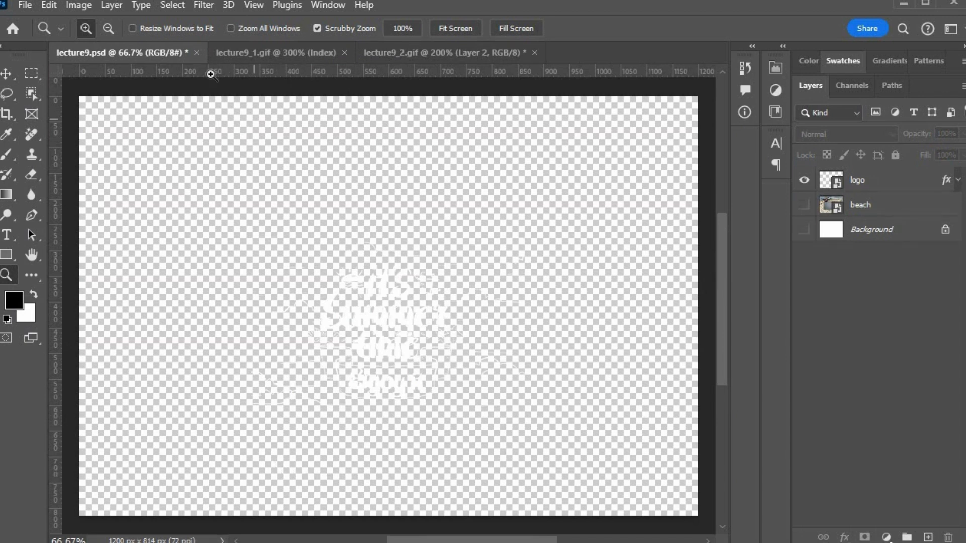
left_click(25, 6)
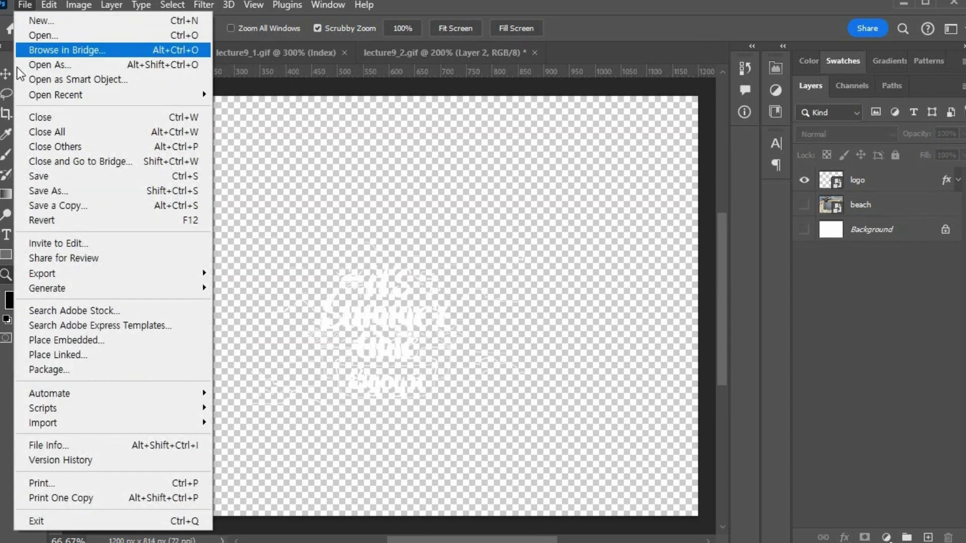
mouse_move(78, 273)
left_click(304, 288)
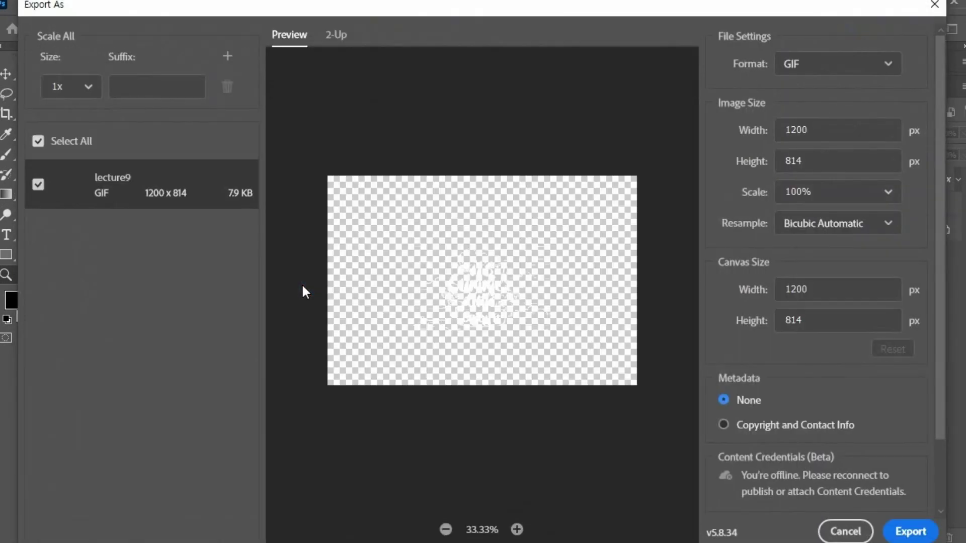
- Try JPG as the export format and look through its remaining export options
left_click(849, 75)
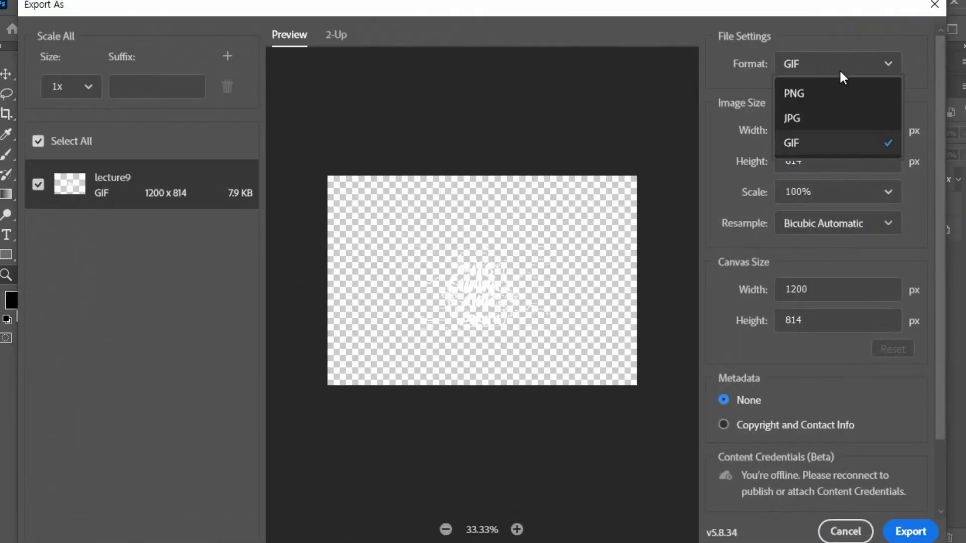
left_click(830, 122)
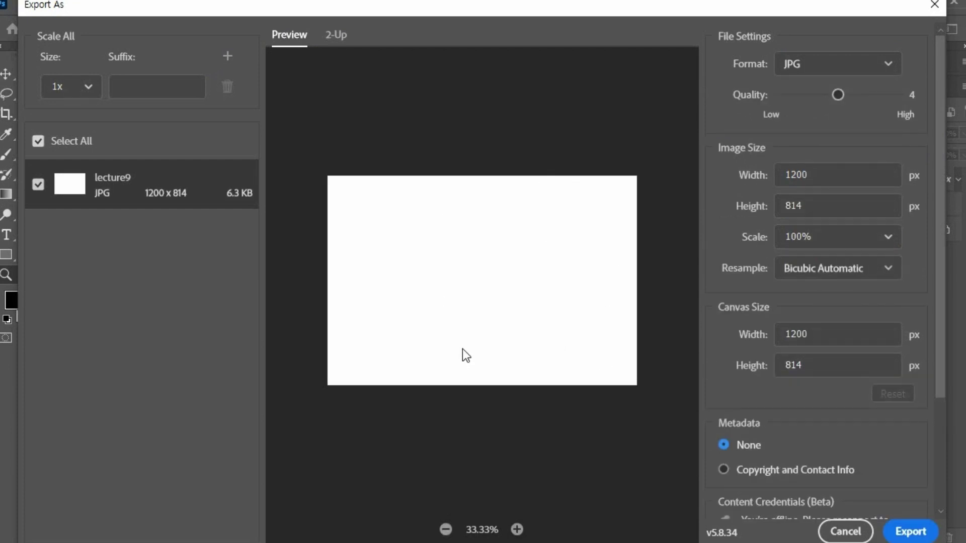
left_click_drag(949, 382, 951, 514)
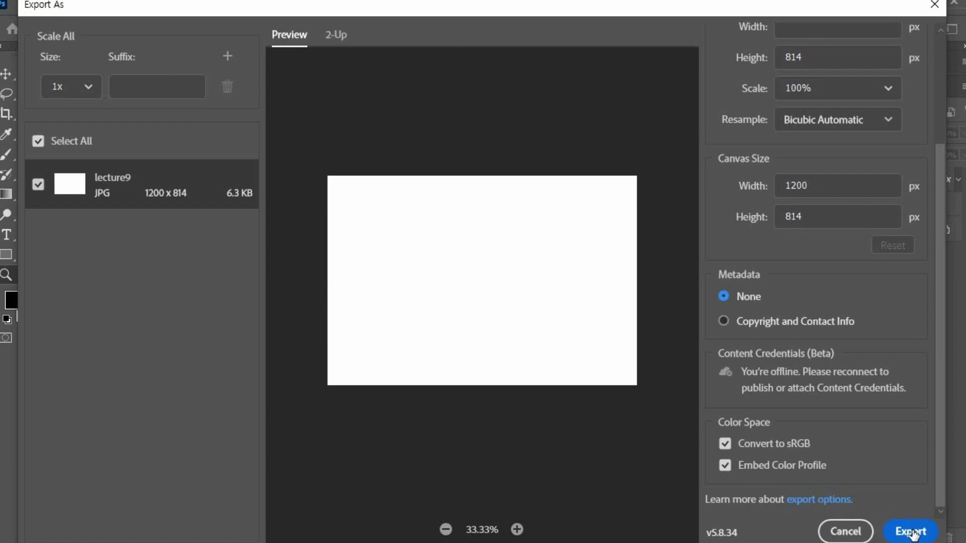
scroll(849, 292, "up", 3)
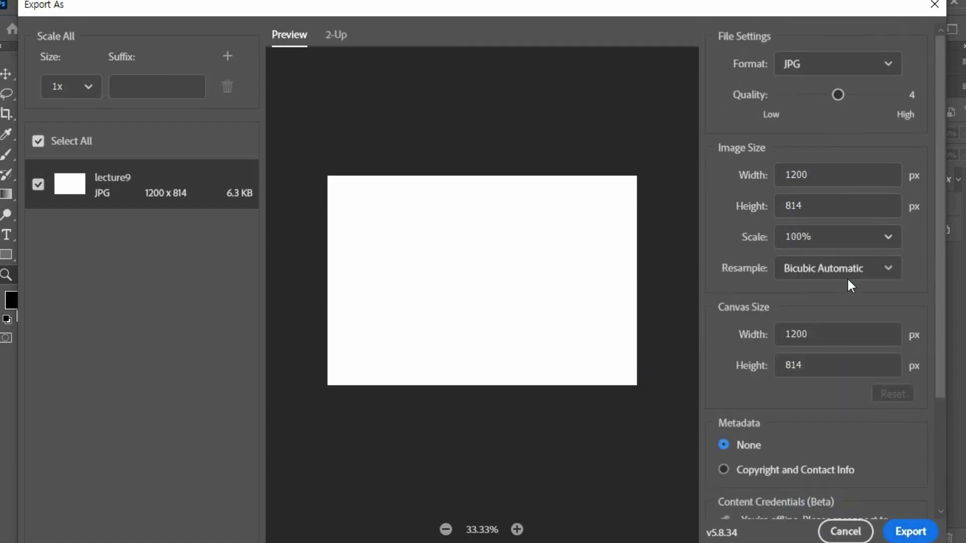
- Export the logo artwork as a PNG with transparency, saving it as lecture9.png in the export folder
left_click(837, 65)
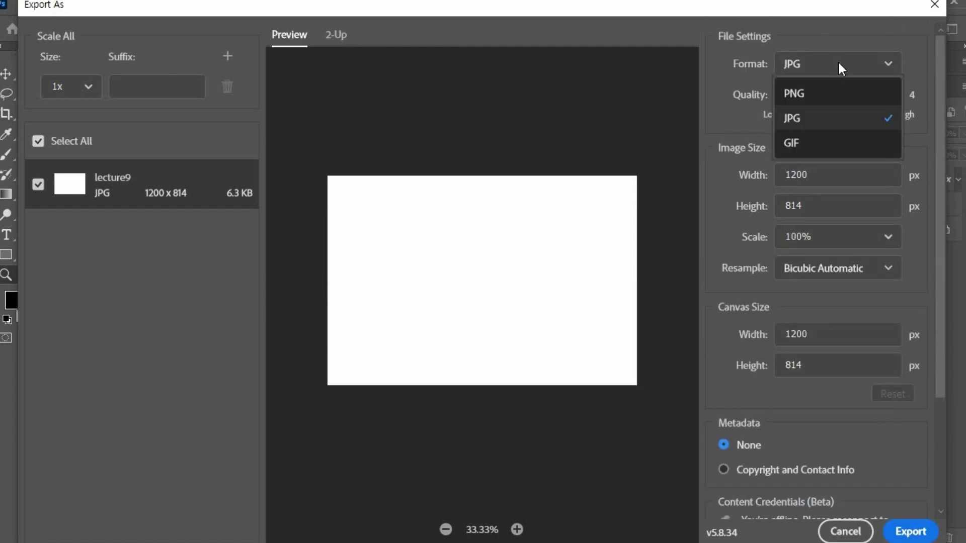
left_click(830, 93)
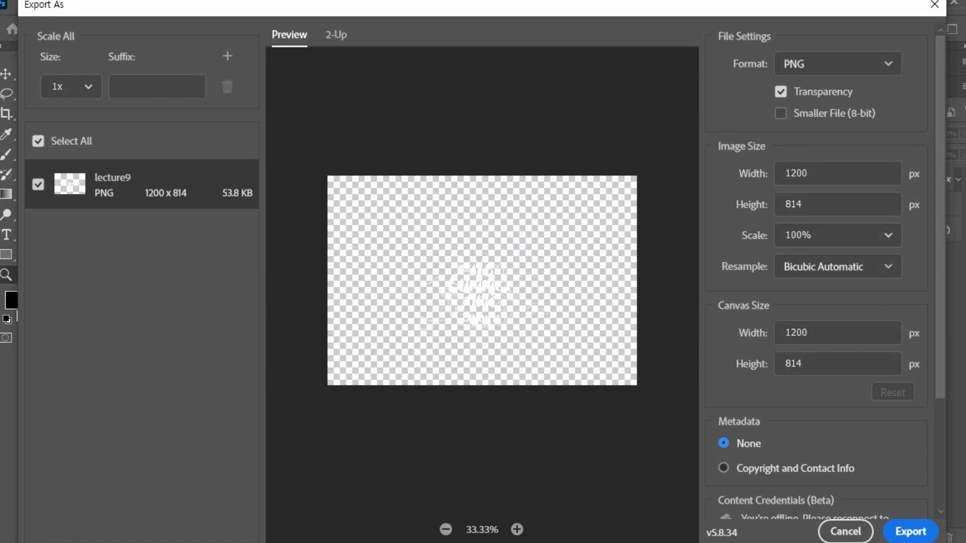
left_click(915, 537)
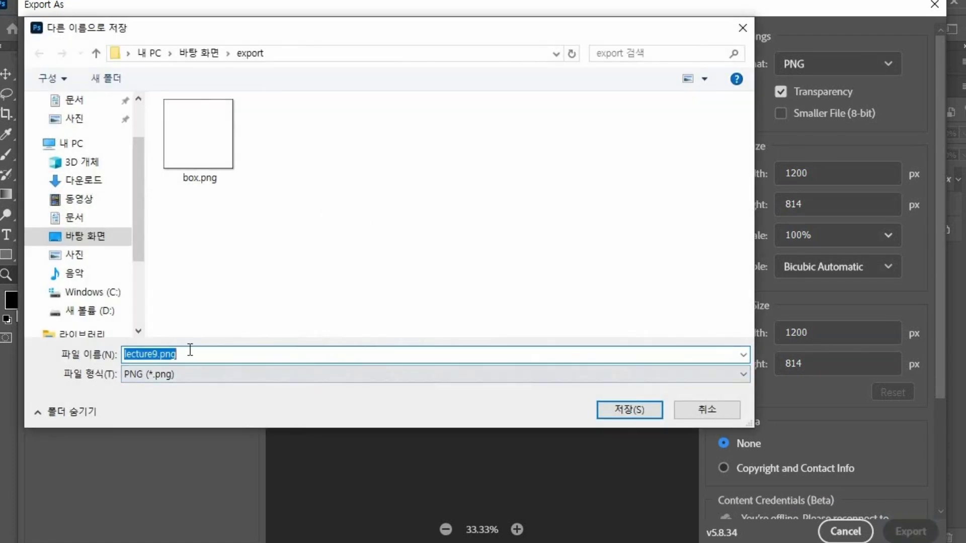
left_click(622, 408)
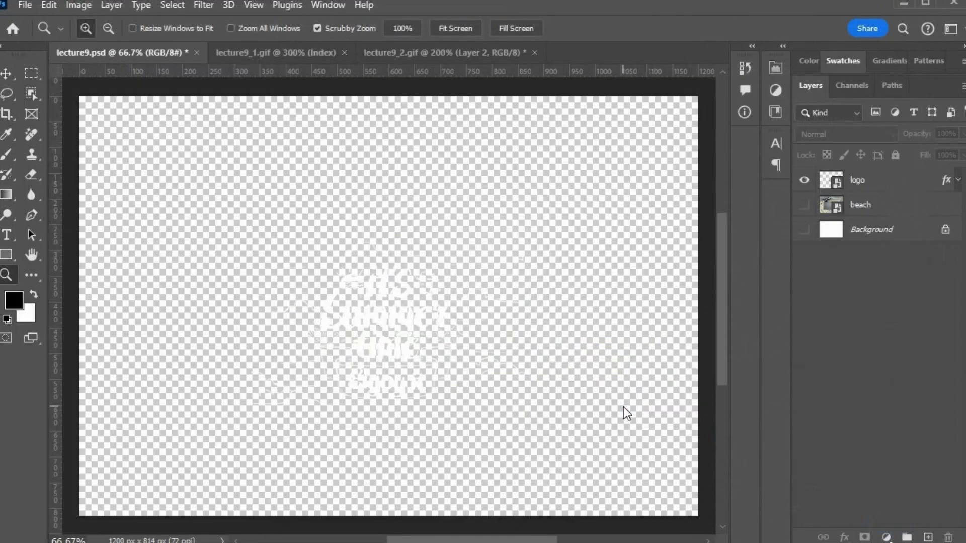
- Close lecture9_1.gif and open the exported lecture9.png as a separate document in Photoshop
left_click(344, 52)
key("alt+Tab")
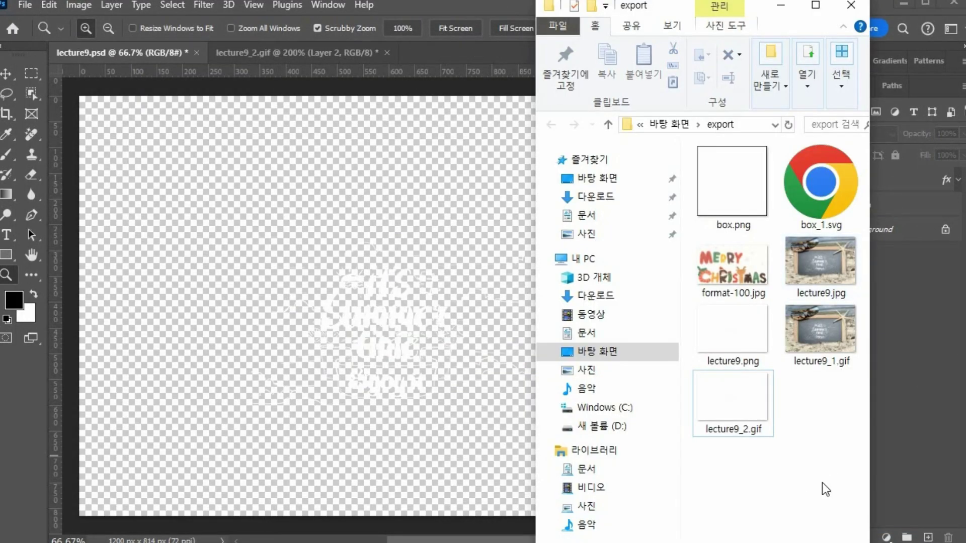
left_click(737, 332)
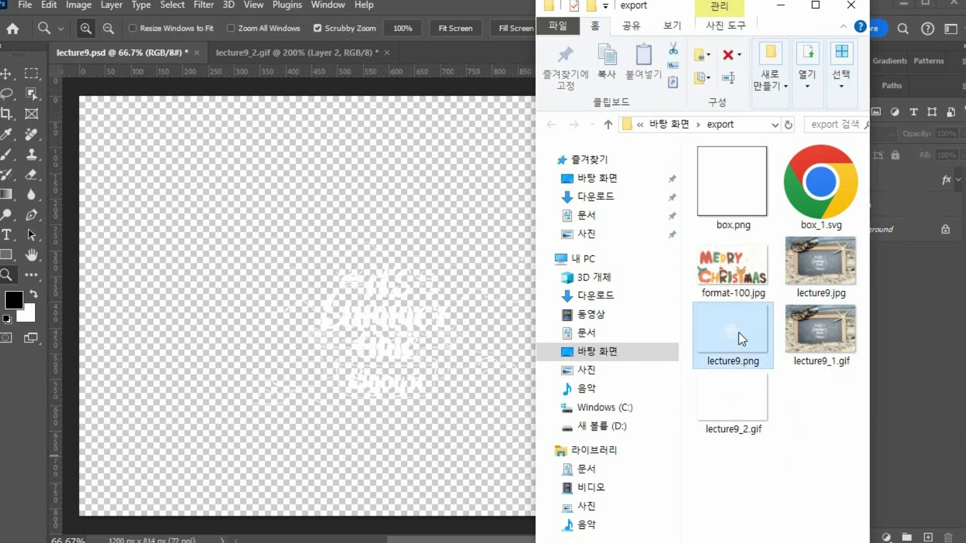
left_click_drag(736, 331, 429, 55)
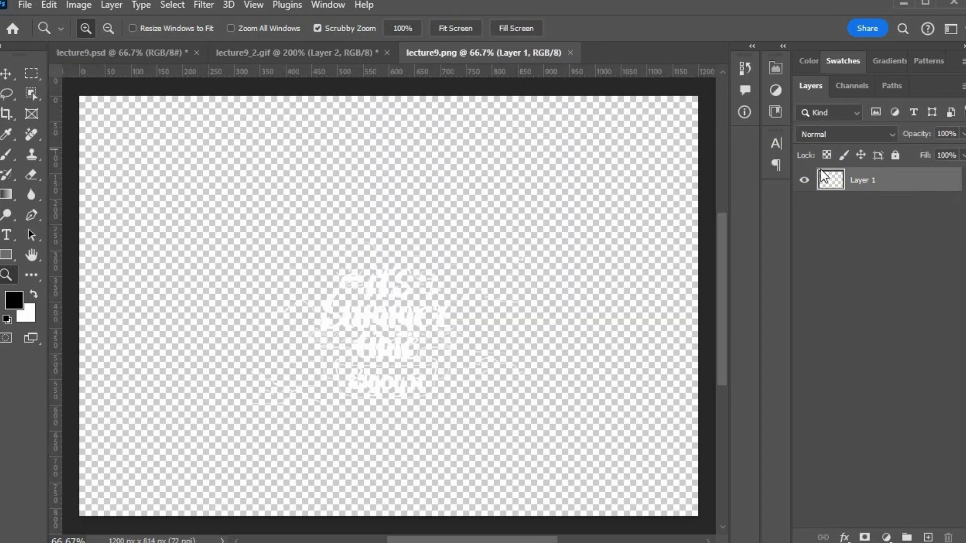
- Add a new layer beneath the lettering layer in lecture9.png and fill it with the black foreground color
left_click(928, 537)
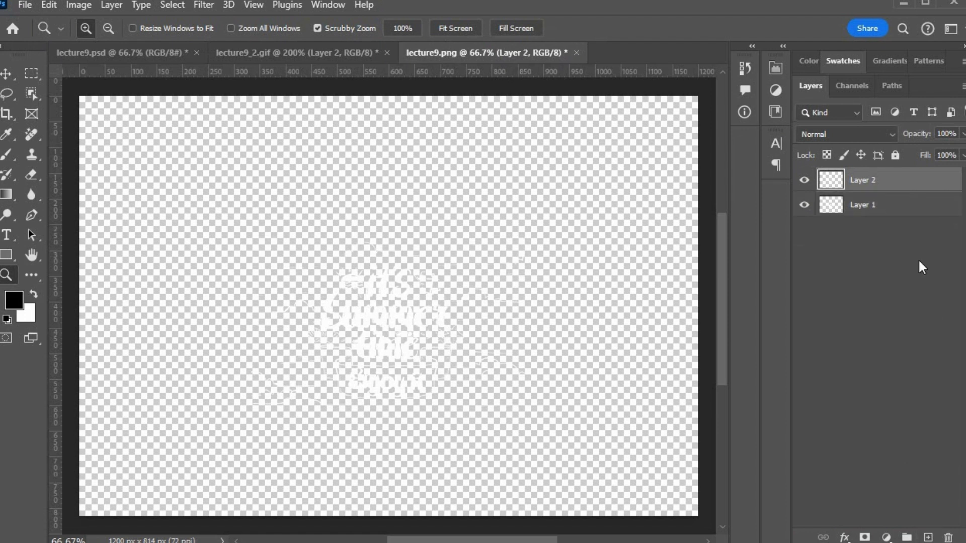
left_click_drag(900, 186, 860, 229)
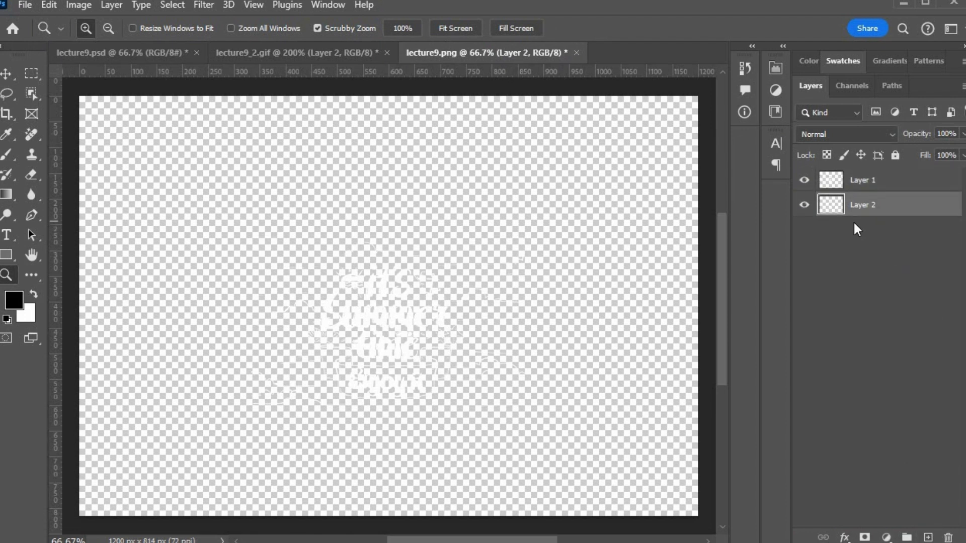
key("alt+BackSpace")
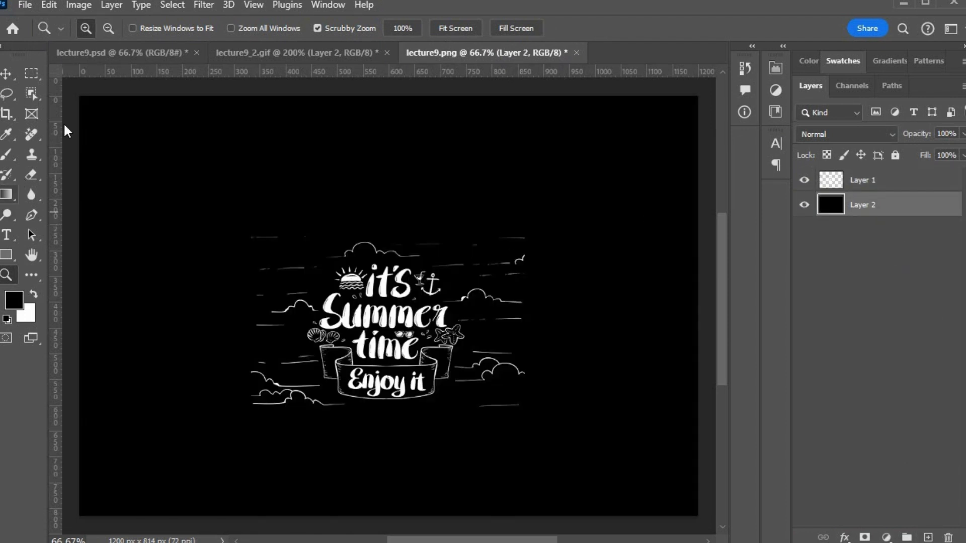
- Compare the edge quality of the white lettering in lecture9_2.gif and lecture9.png, viewing both at 200%
left_click(278, 52)
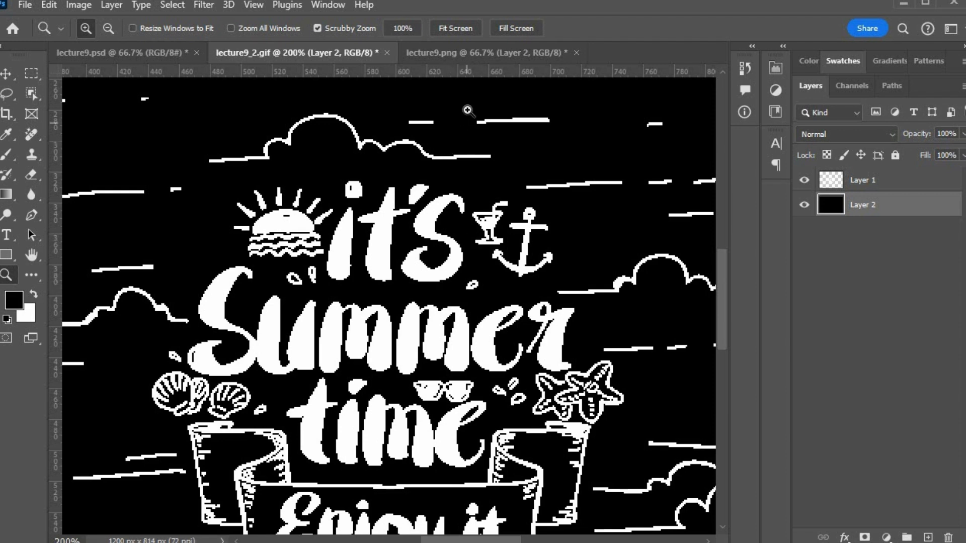
left_click(424, 55)
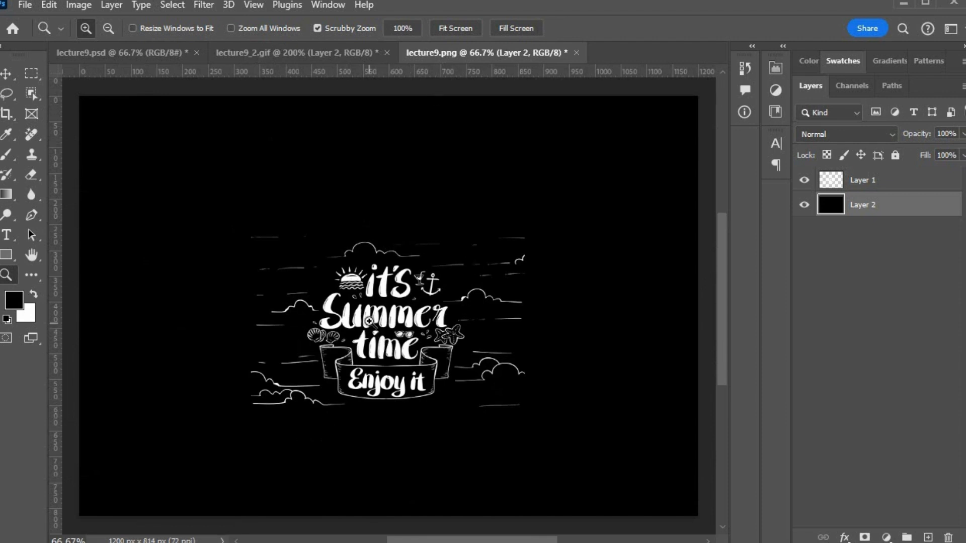
left_click(368, 292)
left_click(368, 292)
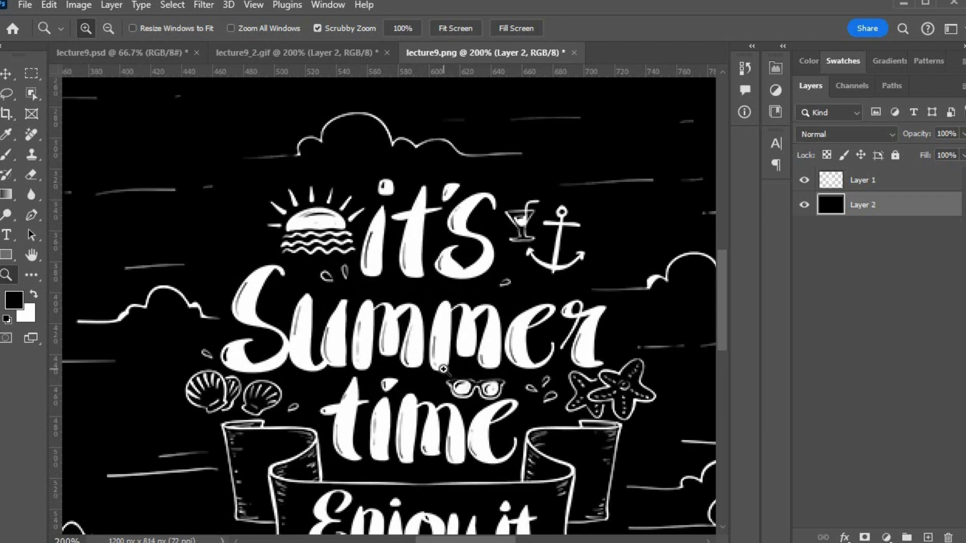
scroll(446, 367, "down", 1)
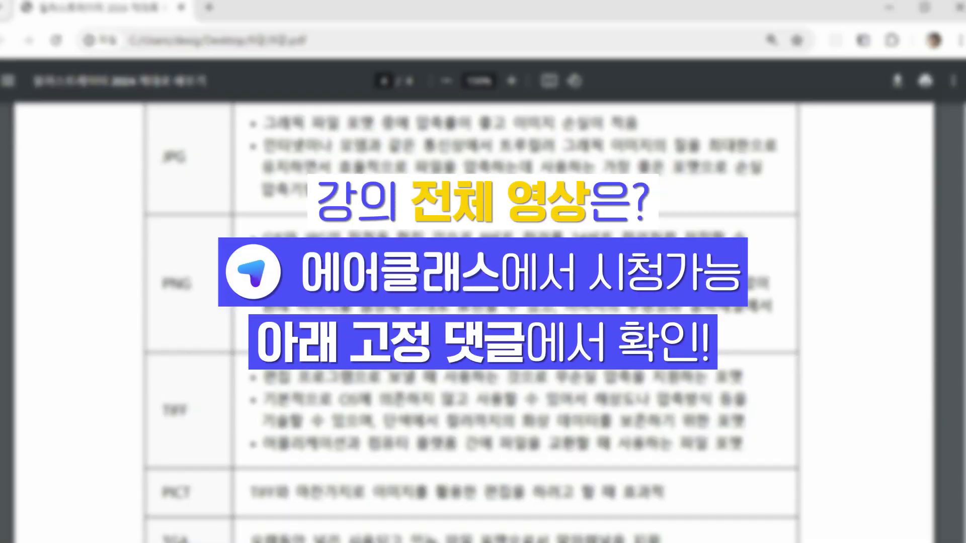
- Review the remaining rows of the graphic format table in 9강.pdf, from PNG to BMP, and put the document away
scroll(471, 302, "down", 2)
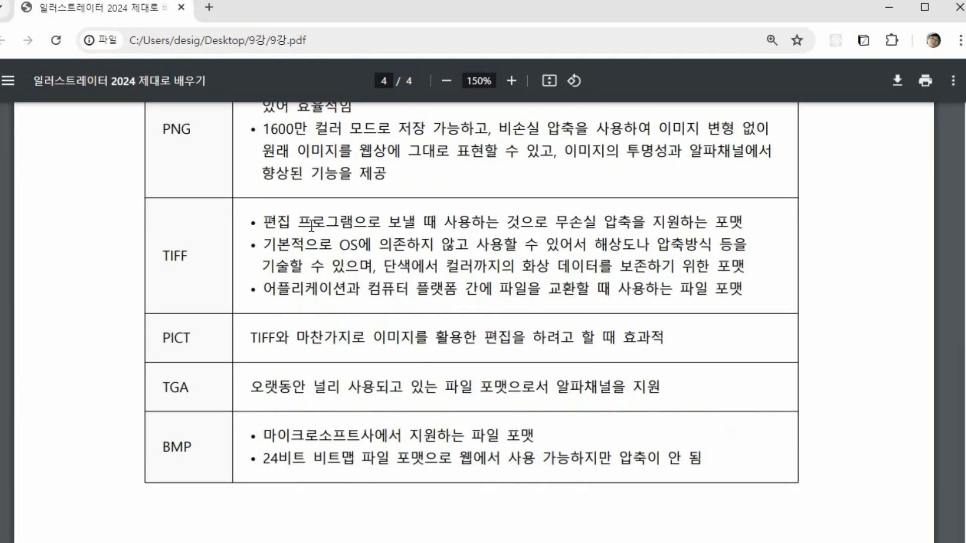
left_click(889, 12)
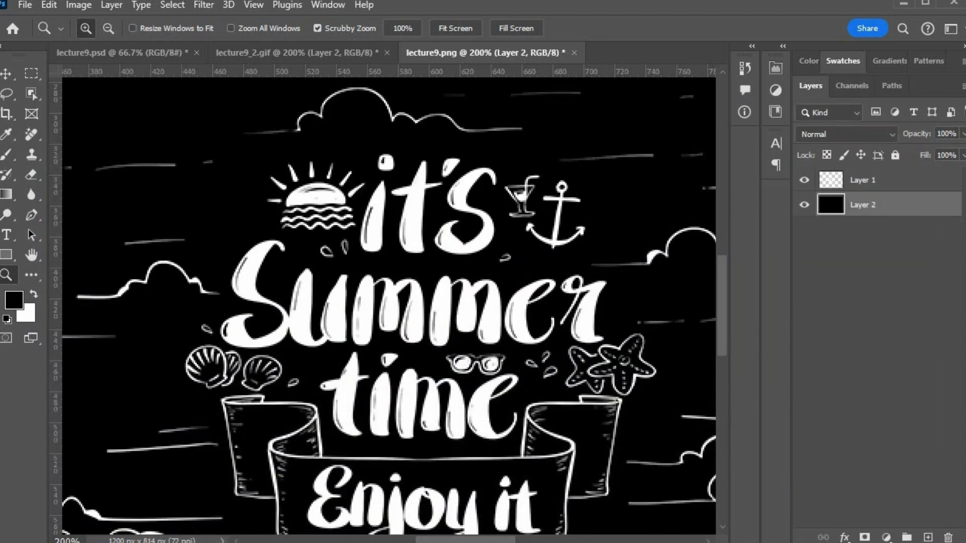
- Switch to lecture9.ai in Illustrator, deselect the Christmas artwork, and expand the complete layer
key("alt+Tab")
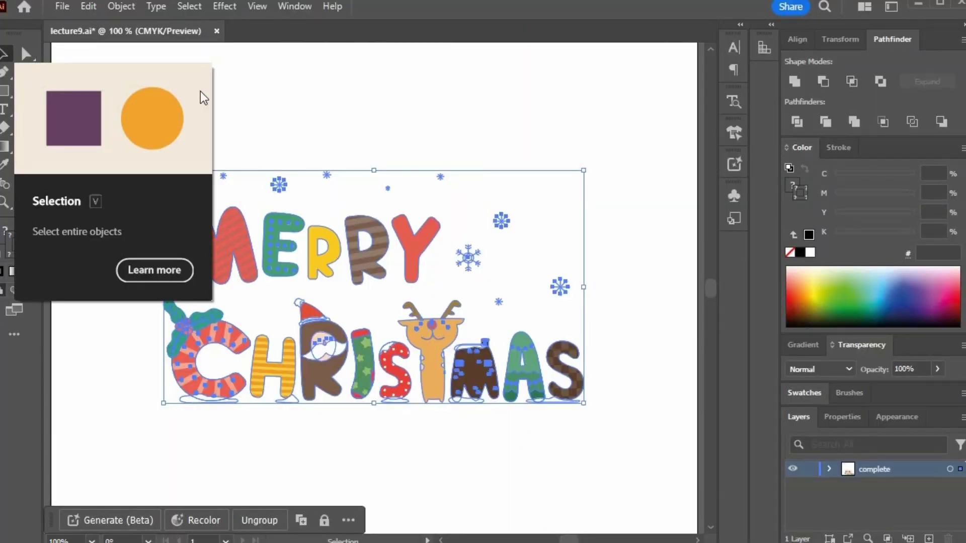
left_click(290, 107)
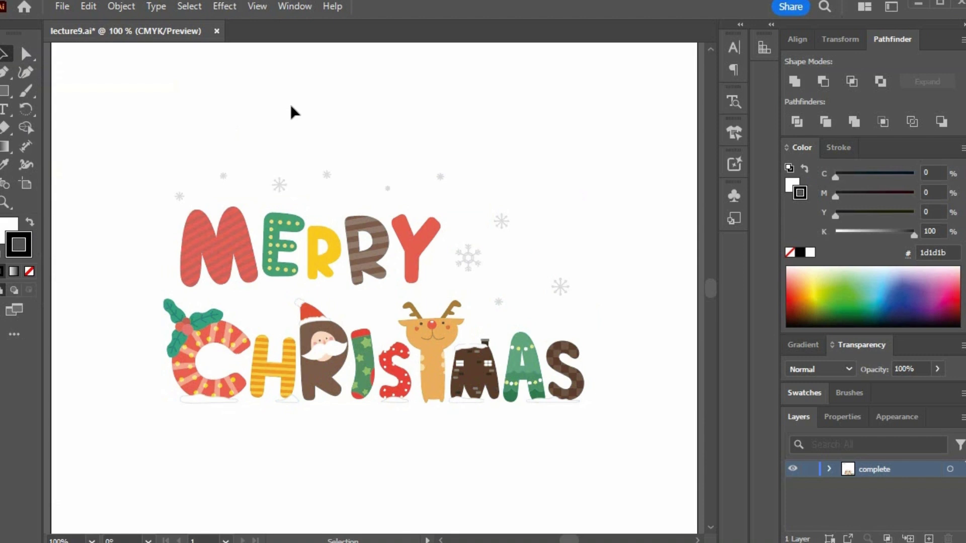
left_click(829, 470)
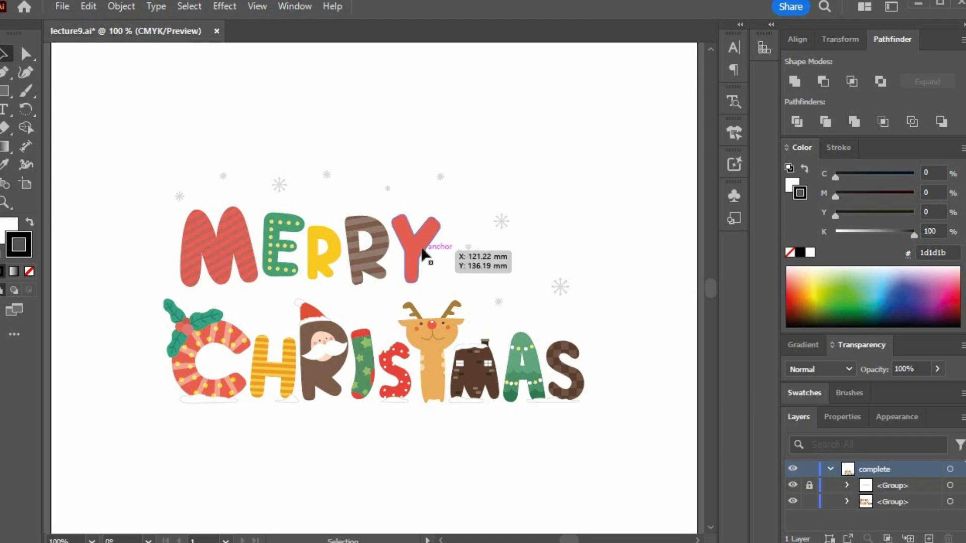
- Open the Export for Screens settings for the Merry Christmas artwork group and name the new asset format
left_click(422, 254)
right_click(423, 254)
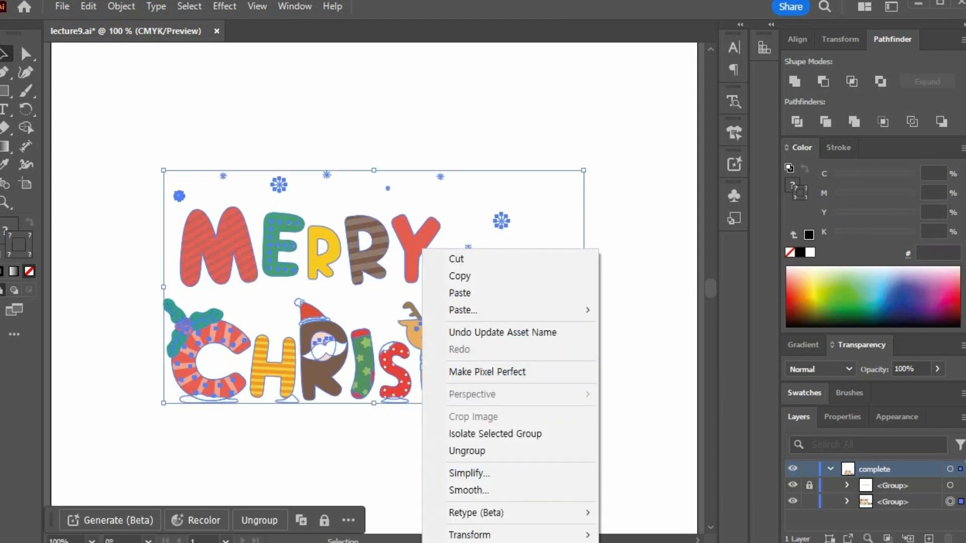
left_click(483, 542)
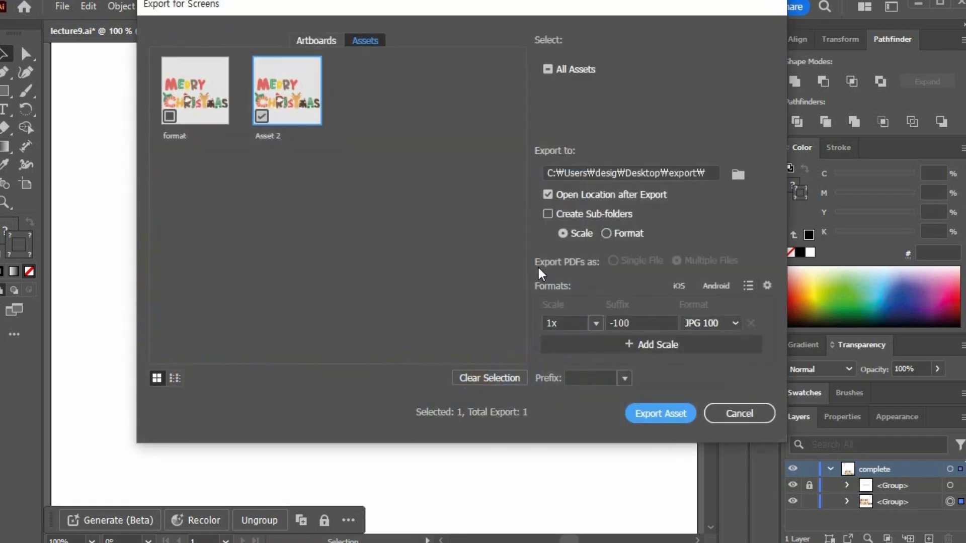
double_click(269, 135)
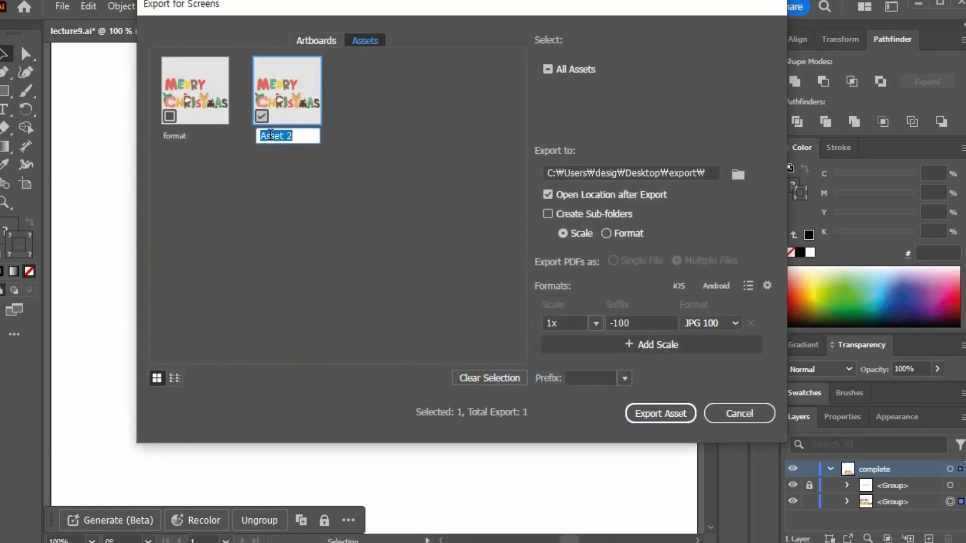
type("format")
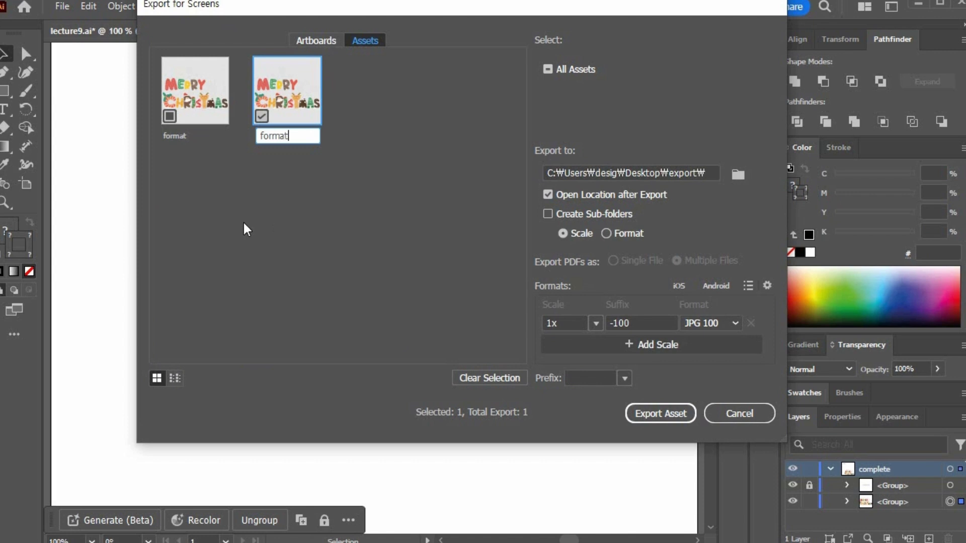
key("Return")
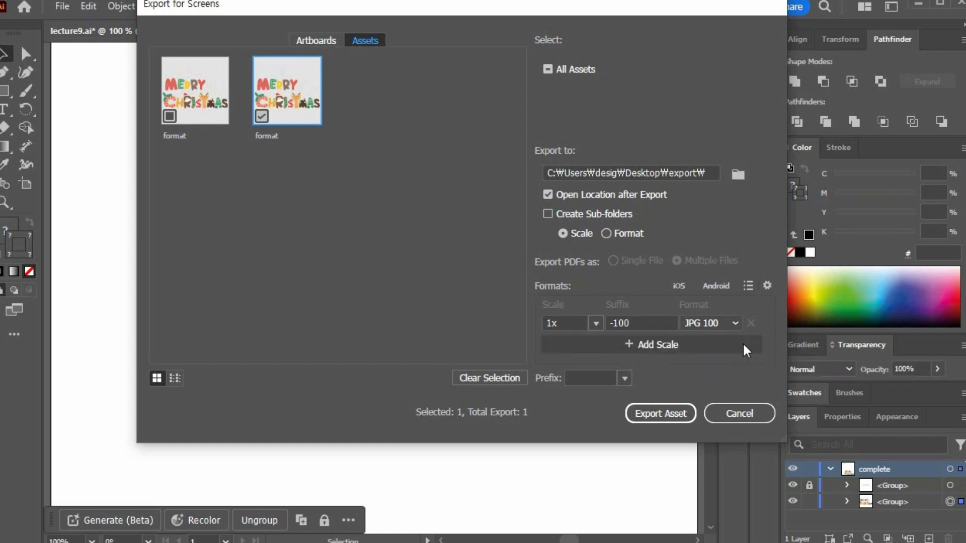
- Look through the available asset export formats, leave without exporting, and undo the recent changes to lecture9.ai
left_click(736, 322)
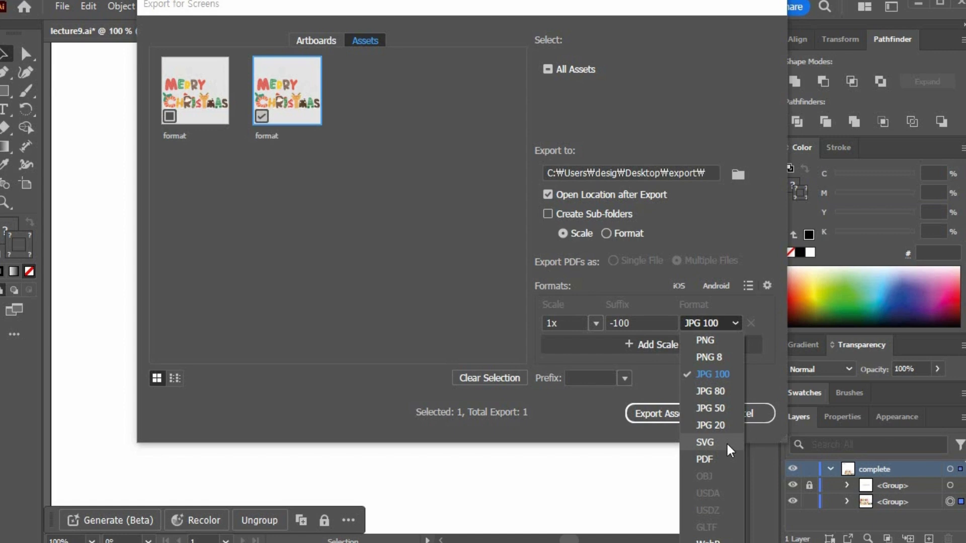
left_click(770, 363)
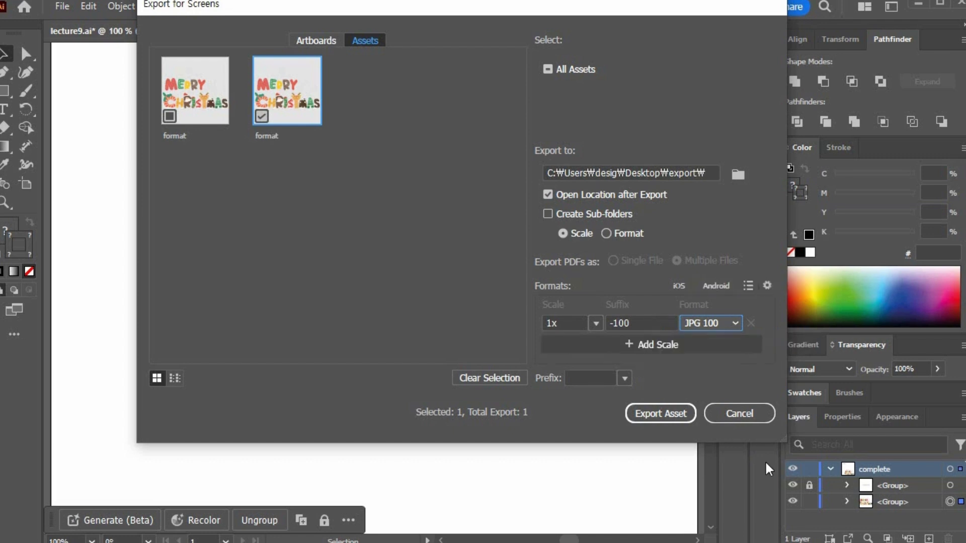
left_click(743, 413)
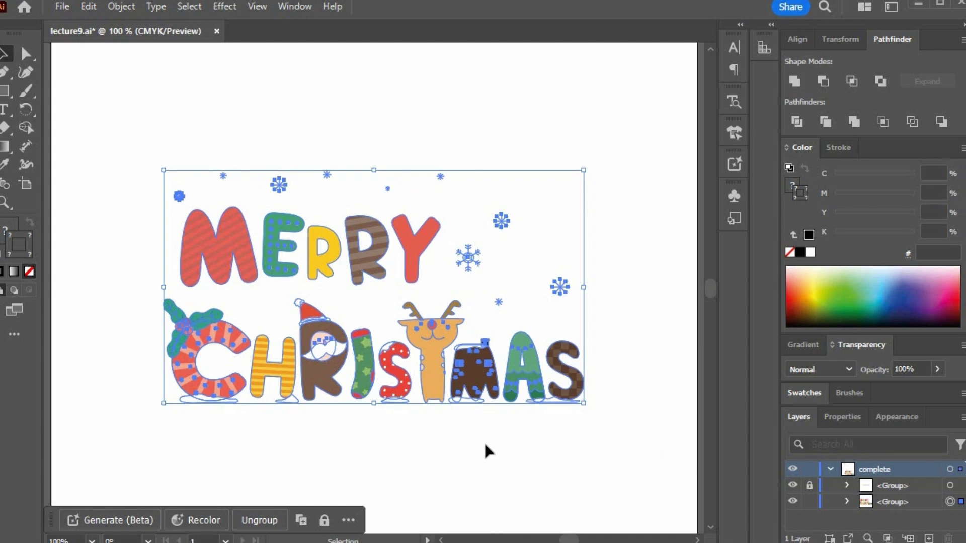
key("ctrl+z")
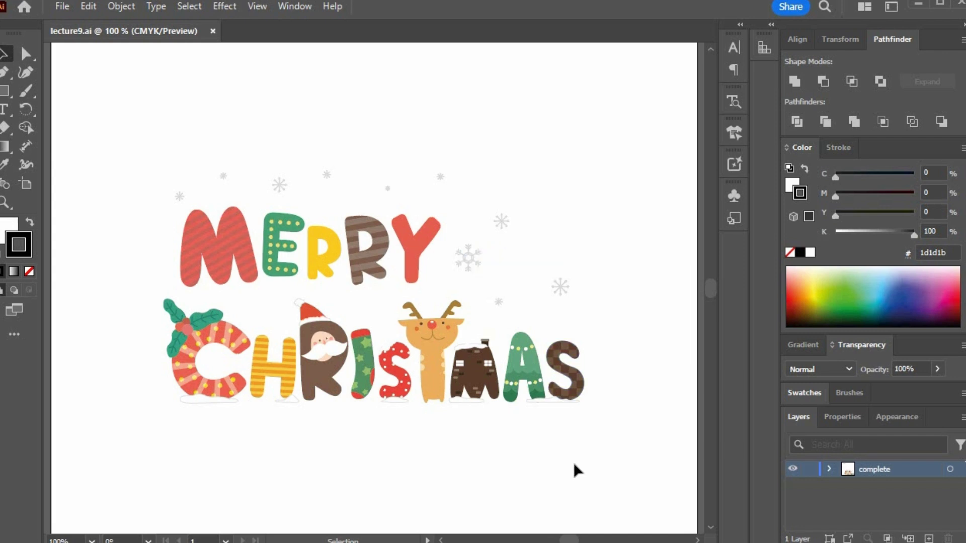
- Ungroup the Merry Christmas artwork so the snowflakes and letters are separate objects, and clear the selection
left_click(560, 288)
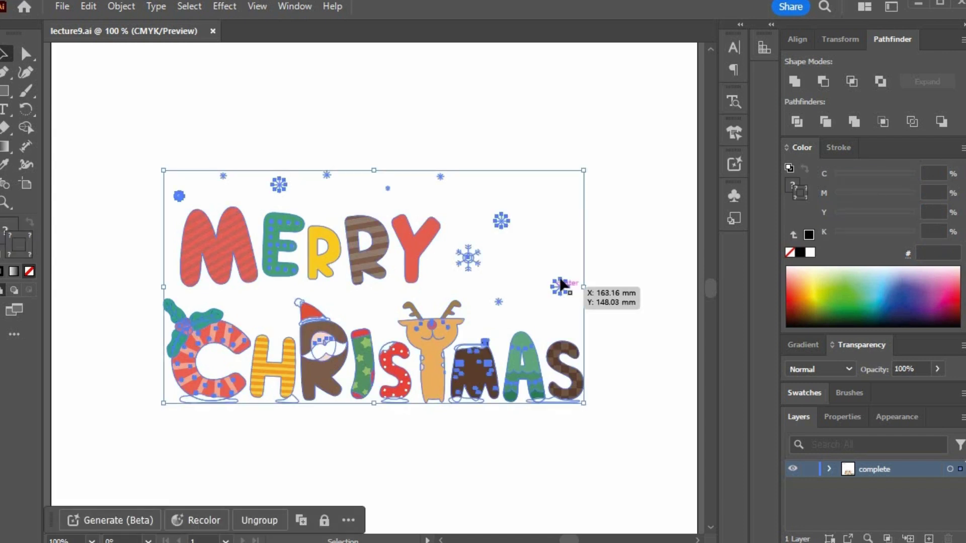
left_click(591, 298)
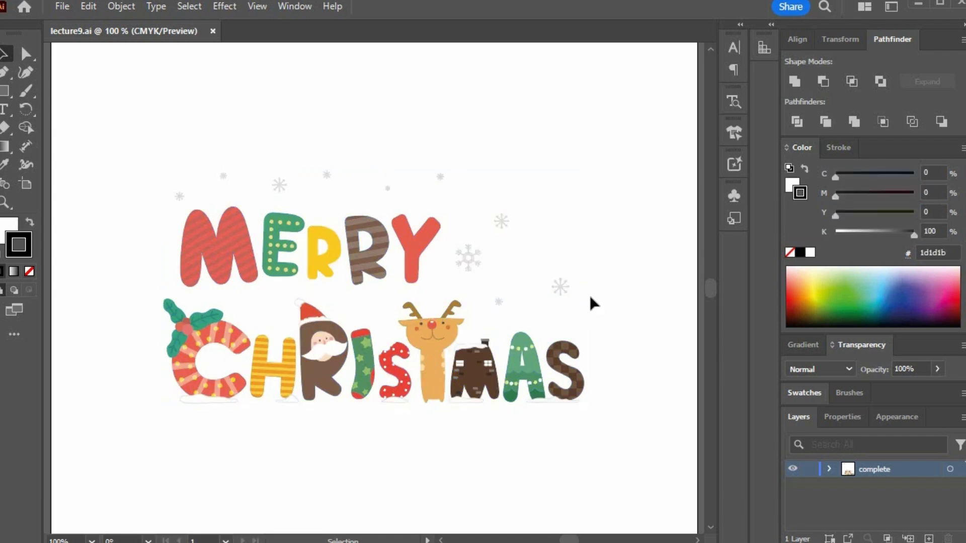
left_click(560, 288)
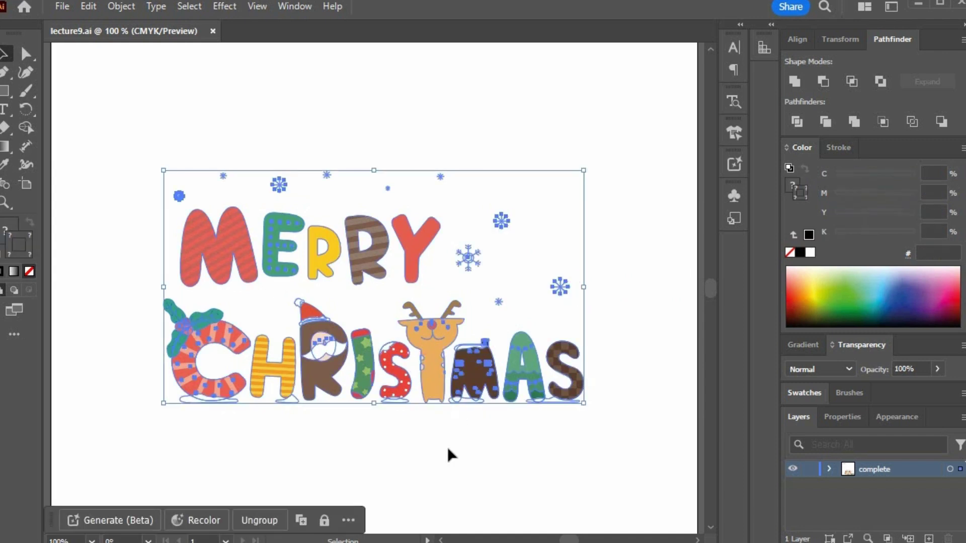
key("ctrl")
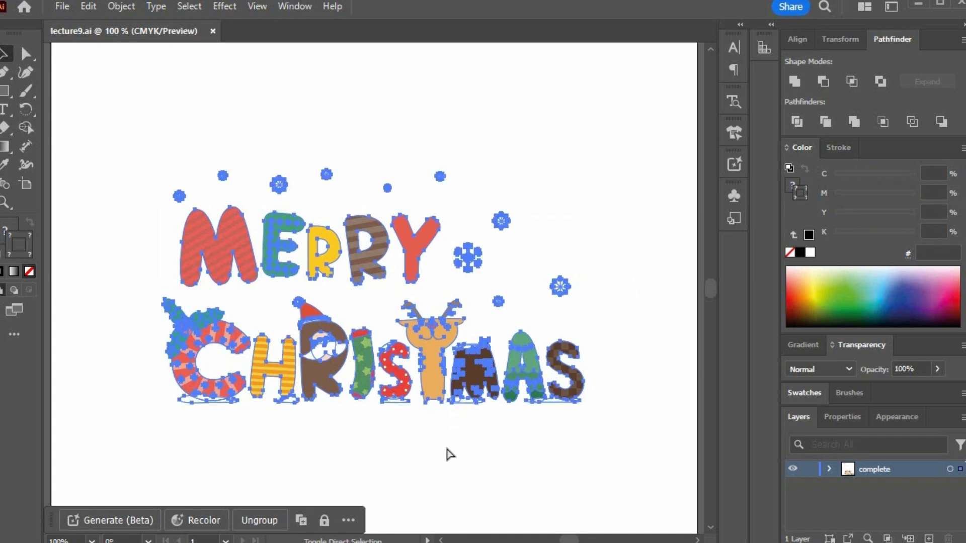
key("ctrl")
key("ctrl+shift+g")
left_click(518, 450)
- Select the snowflakes above and beside the lettering, remove them from the artwork, and collapse the color settings
left_click_drag(134, 134, 530, 198)
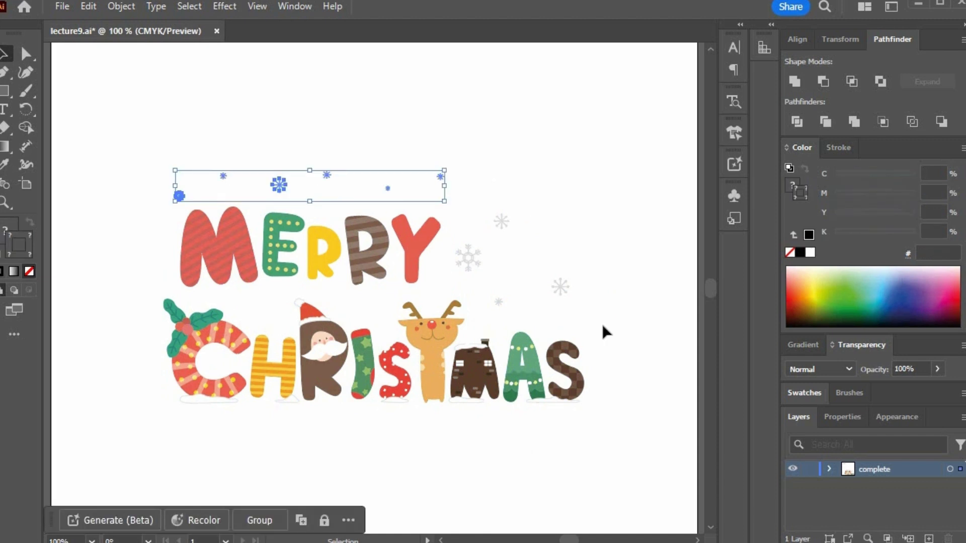
left_click_drag(598, 308, 476, 201)
left_click(476, 200)
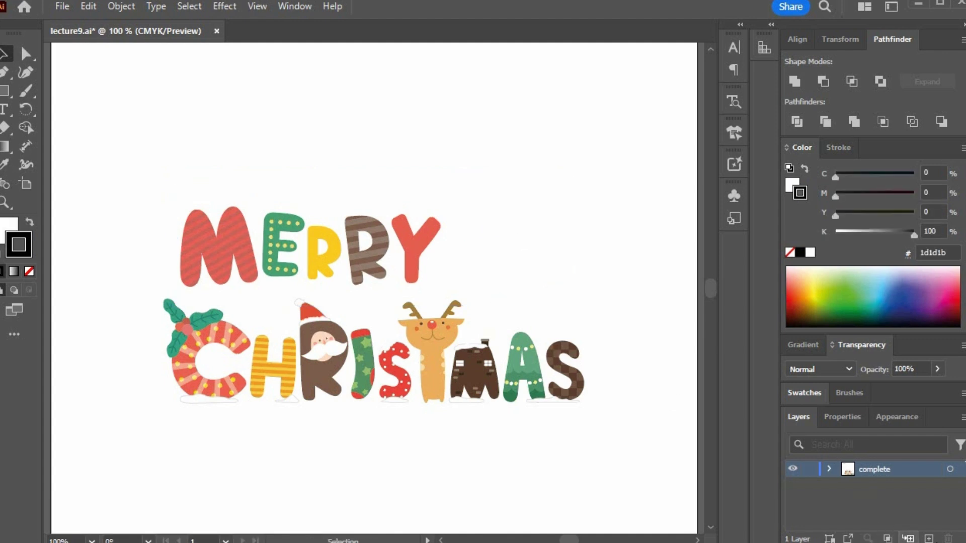
left_click(806, 146)
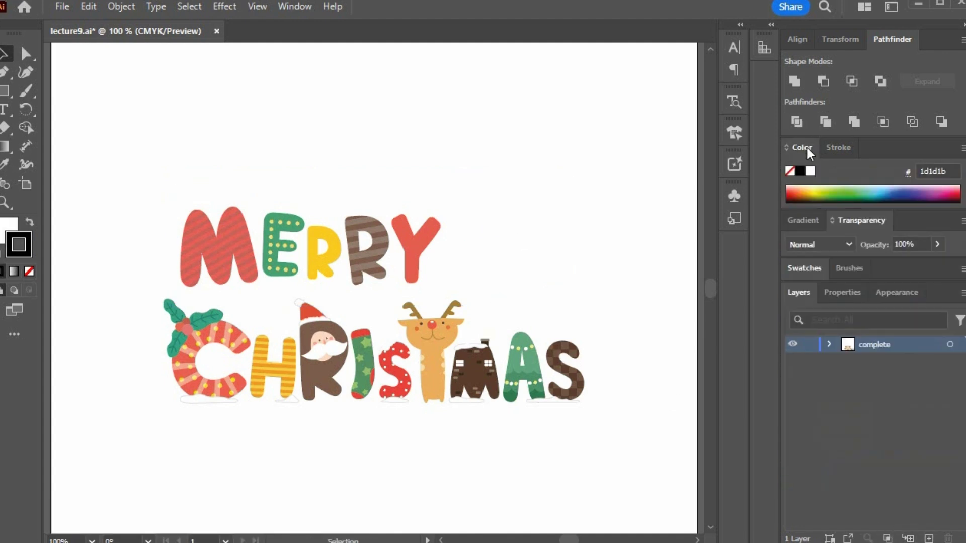
- Create a new layer above the lettering layer and paste the removed snowflakes onto it at their original position
left_click(929, 538)
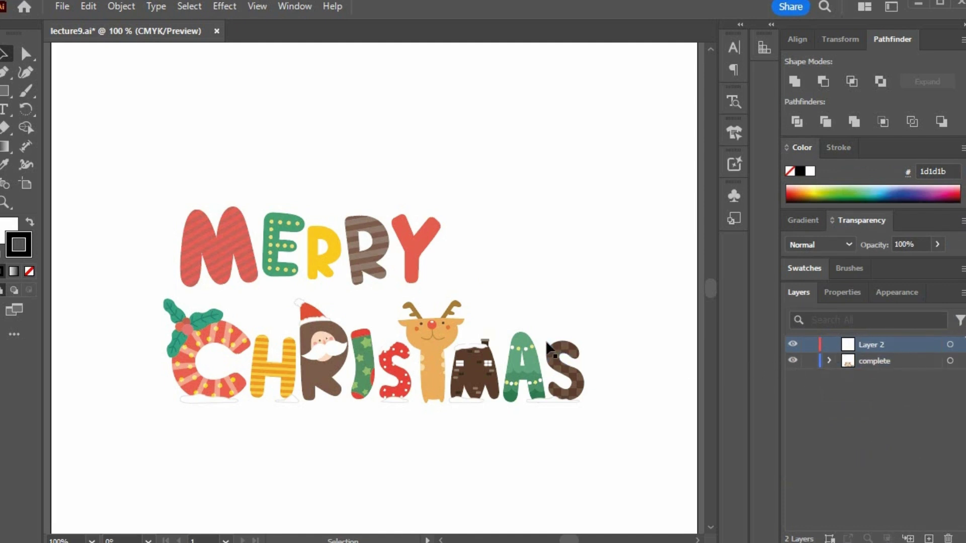
key("a")
key("v")
key("ctrl+v")
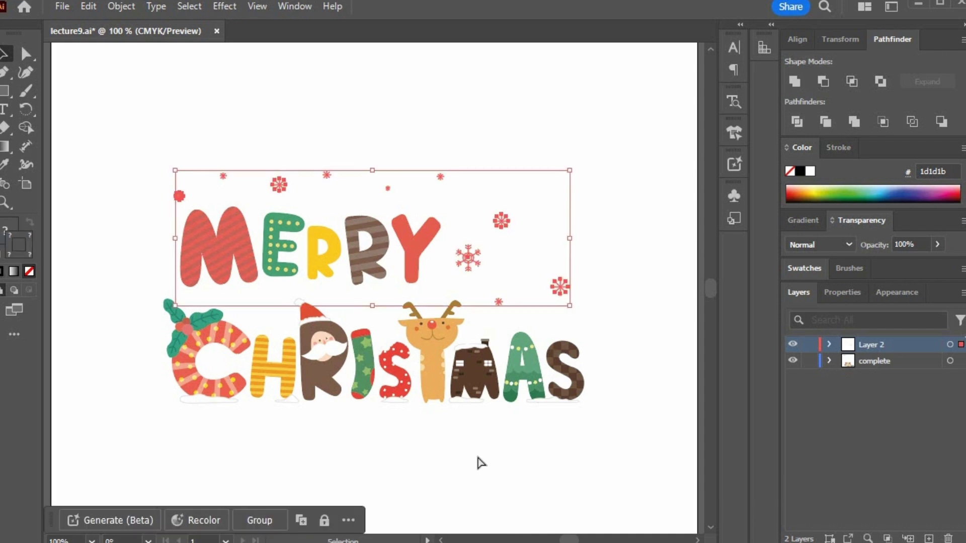
- Rename the snowflake layer as snow and the lettering layer as logo, and save the document
double_click(872, 344)
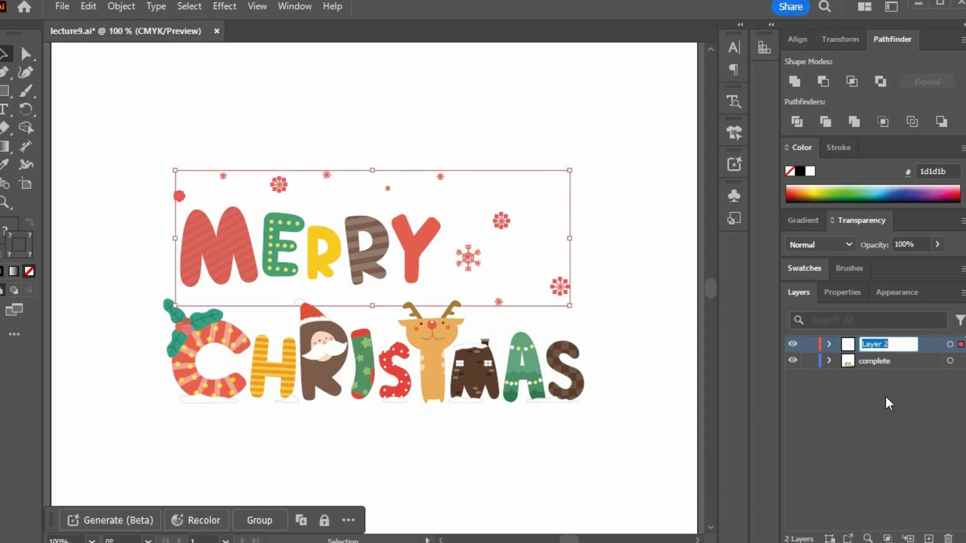
type("snow")
key("Return")
double_click(874, 362)
type("logo")
key("Return")
key("a")
left_click(500, 421)
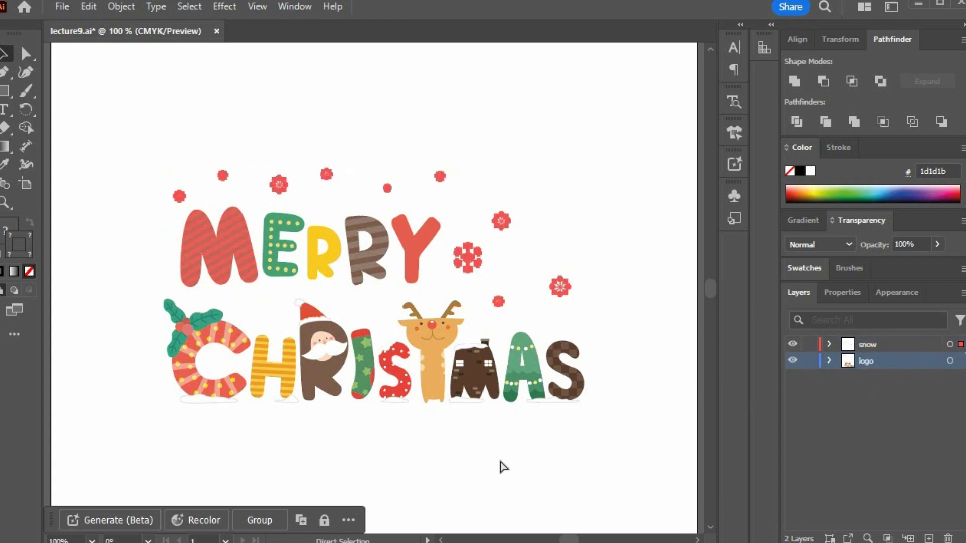
key("ctrl+s")
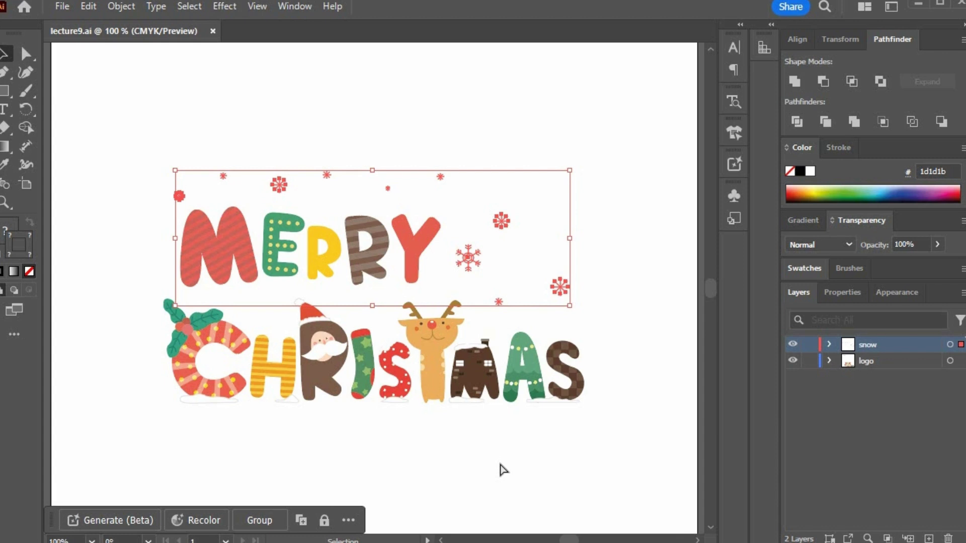
- Export the artwork as the Photoshop file lecture9.psd into the export folder on the desktop
left_click(61, 6)
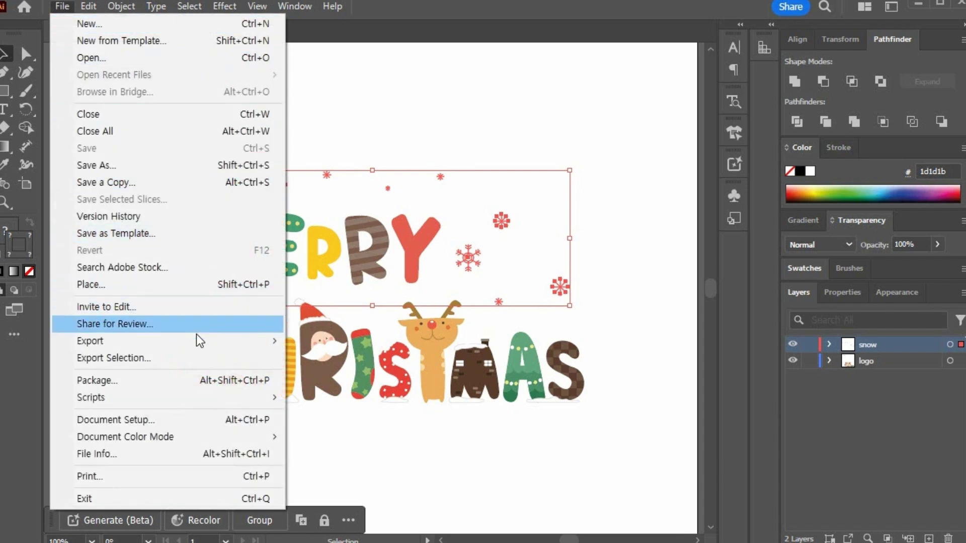
mouse_move(196, 347)
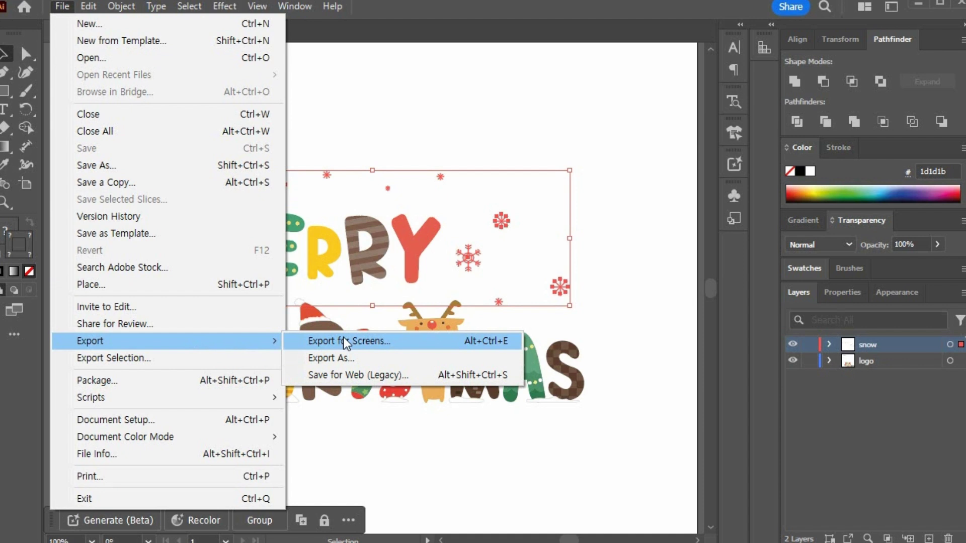
left_click(381, 357)
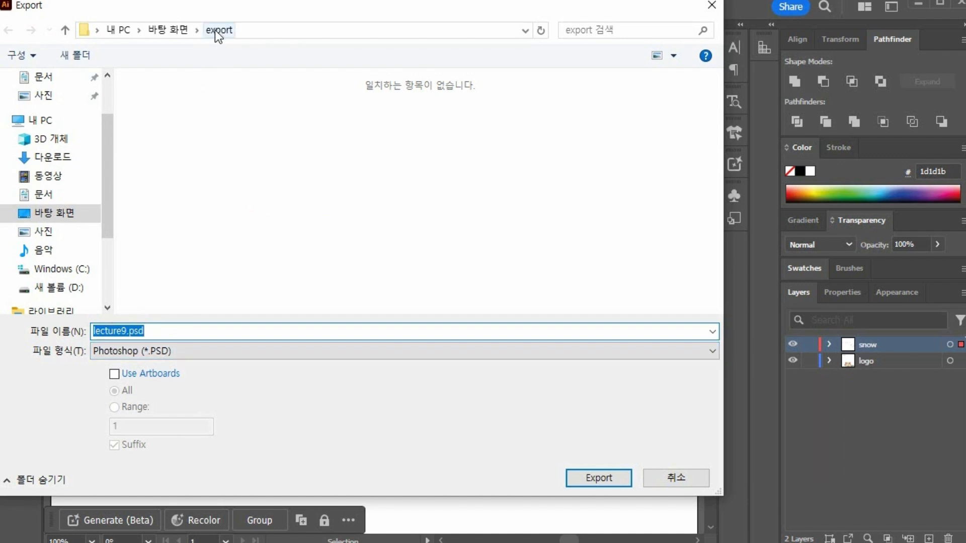
left_click(597, 479)
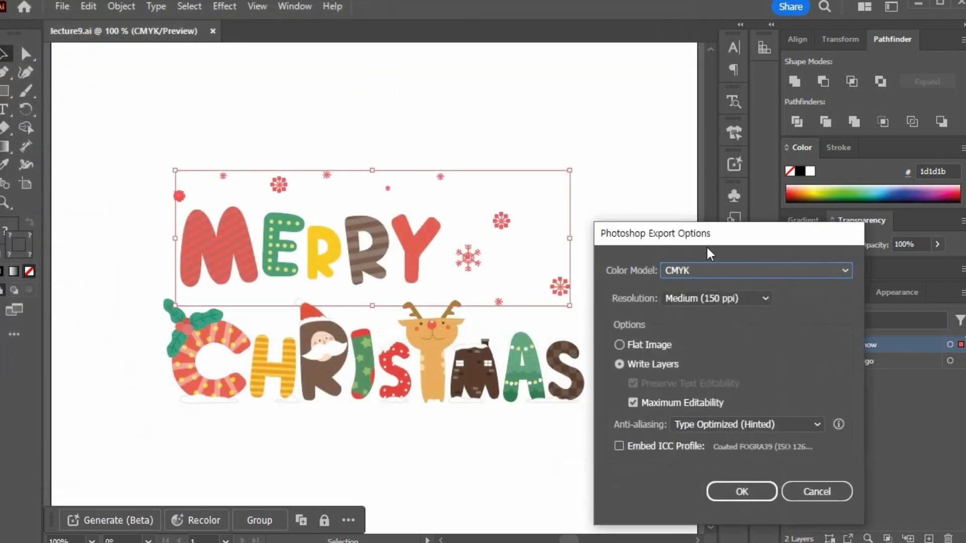